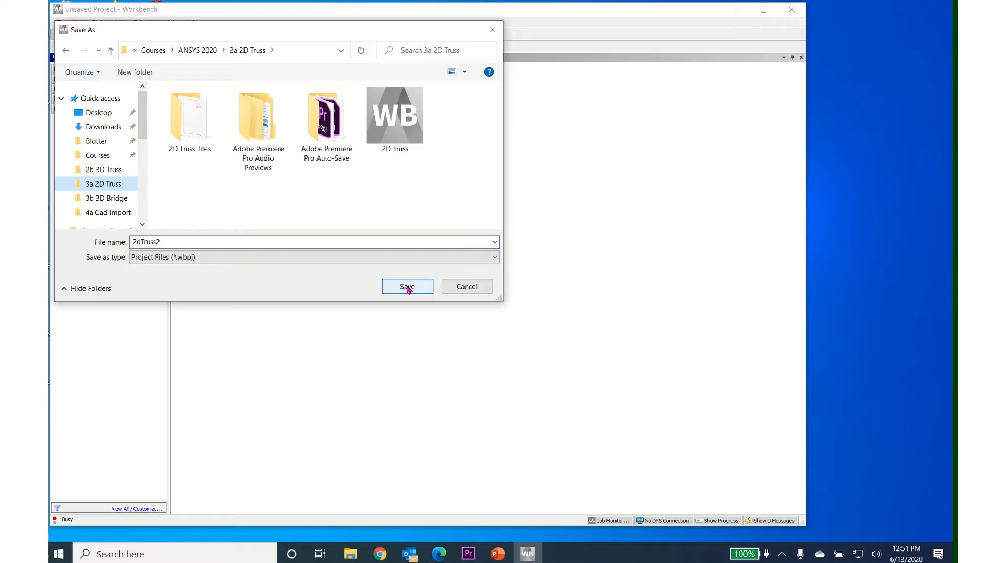
Step: Save the project as 2dTruss2 and add a Static Structural analysis system to the project schematic
click(407, 286)
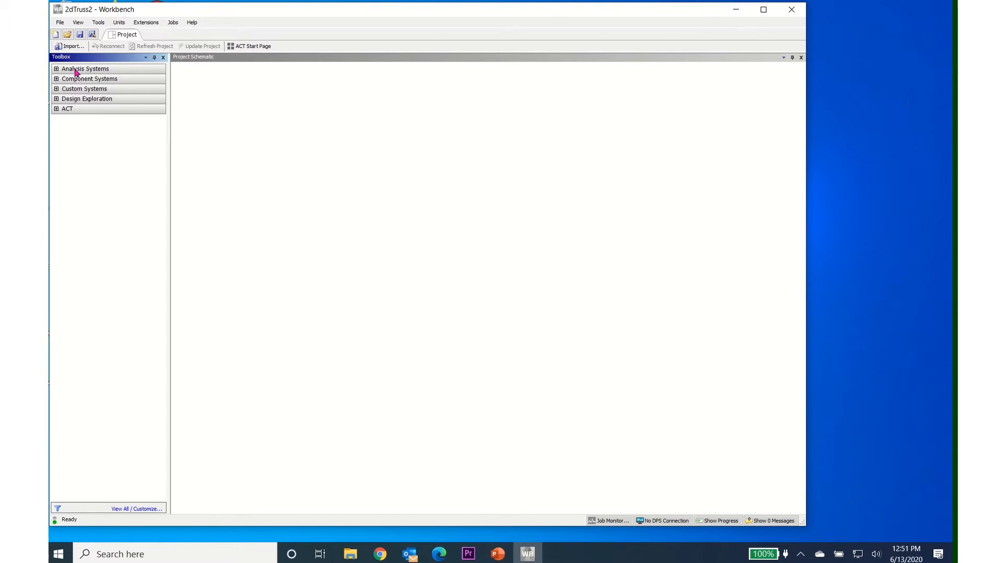
click(56, 70)
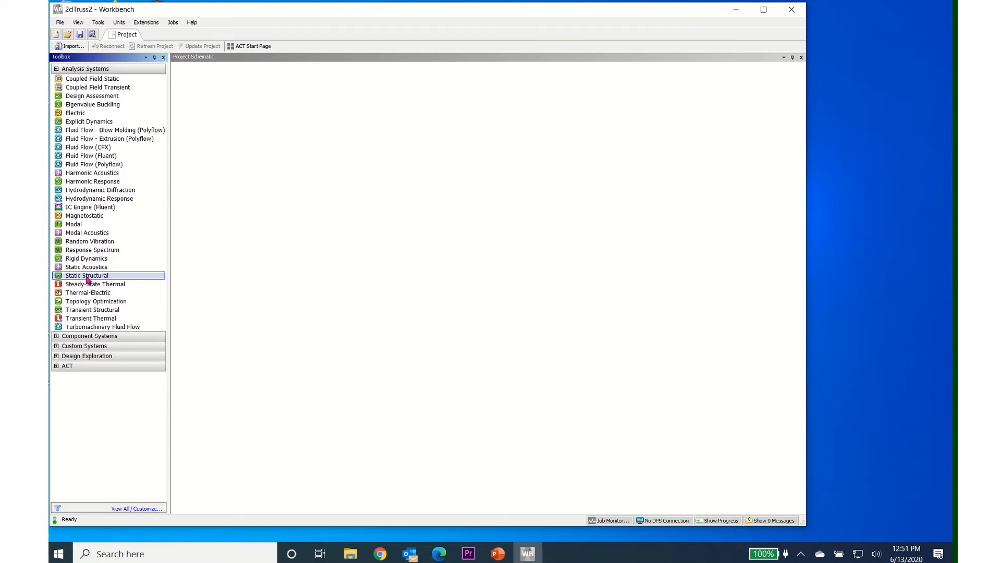
drag(86, 280, 230, 120)
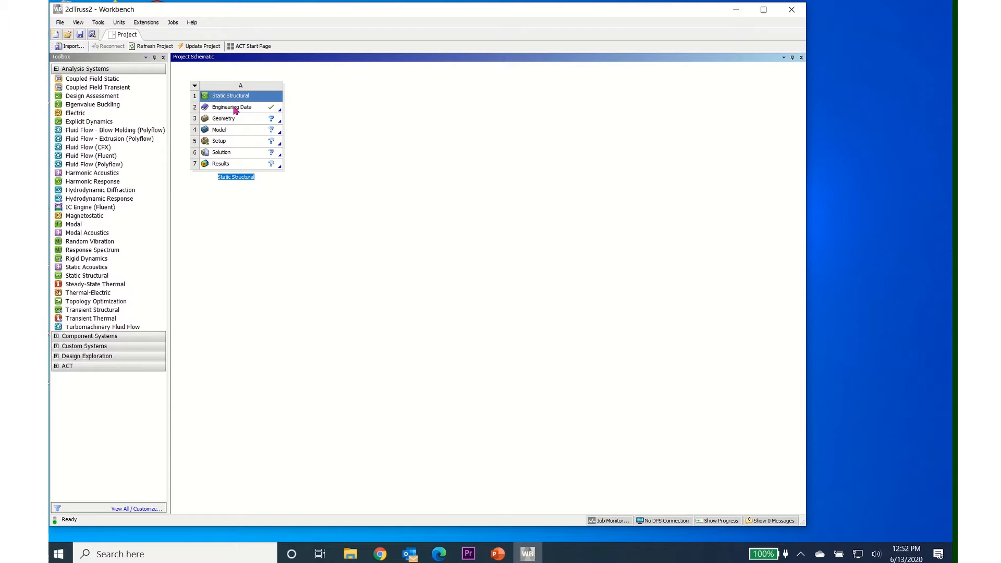
Step: Add Aluminum Alloy from the General Materials library to the Static Structural system's engineering data
double_click(235, 107)
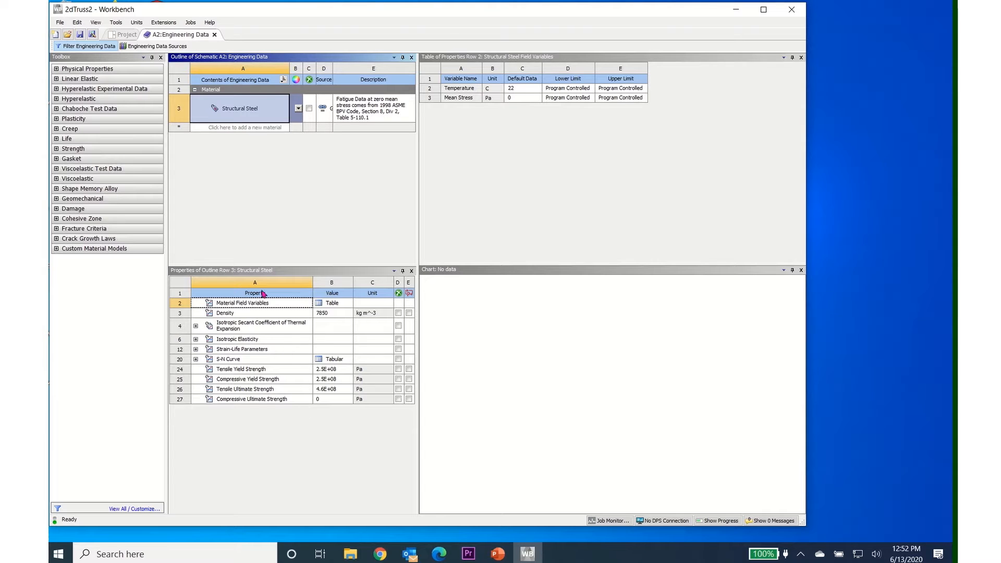
click(166, 47)
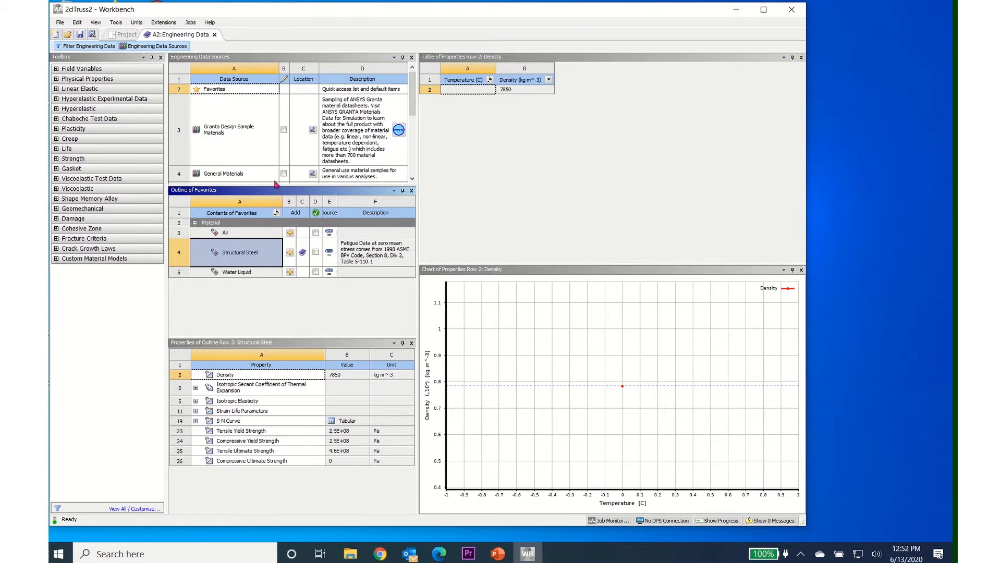
scroll(273, 152, down, 3)
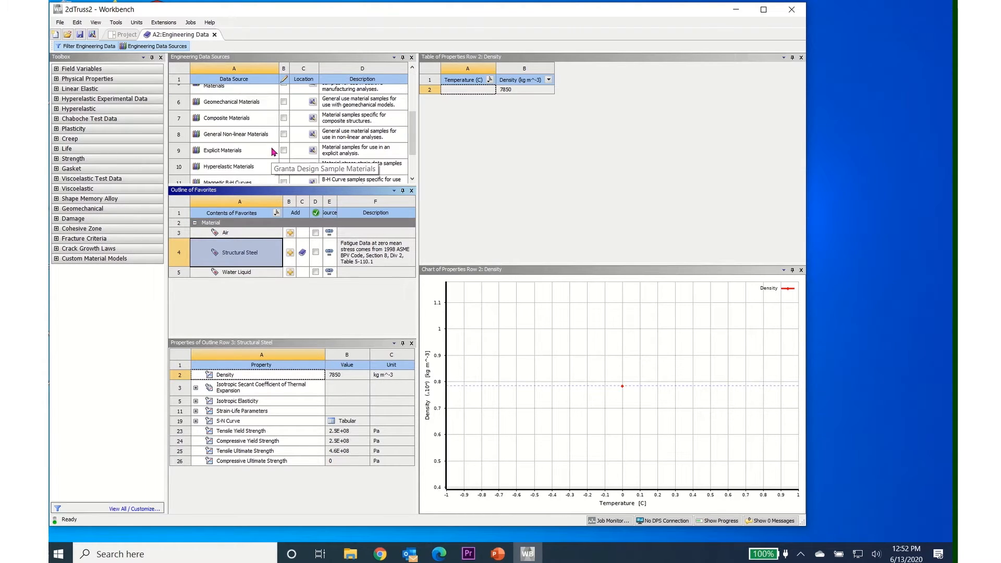
scroll(273, 152, up, 2)
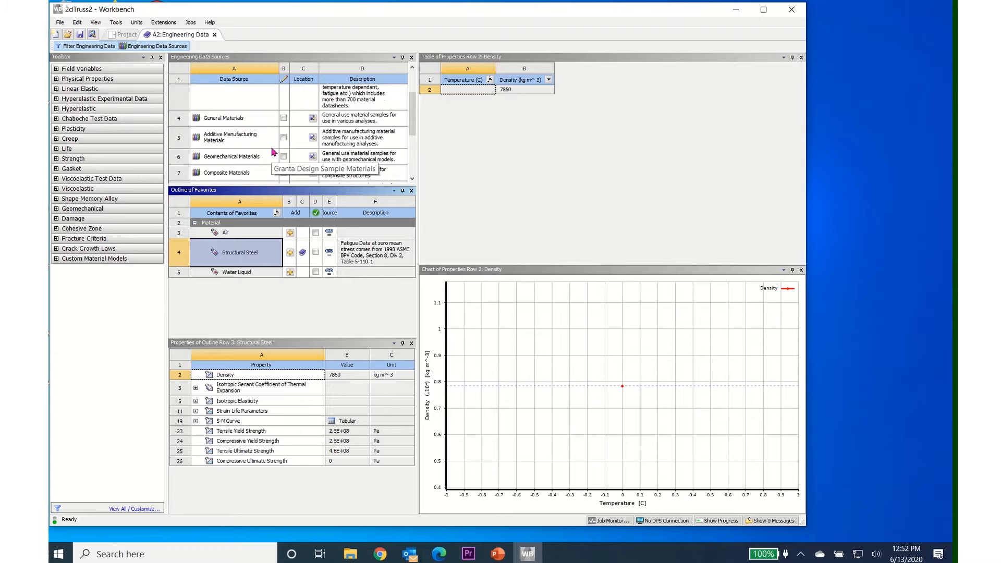
click(238, 119)
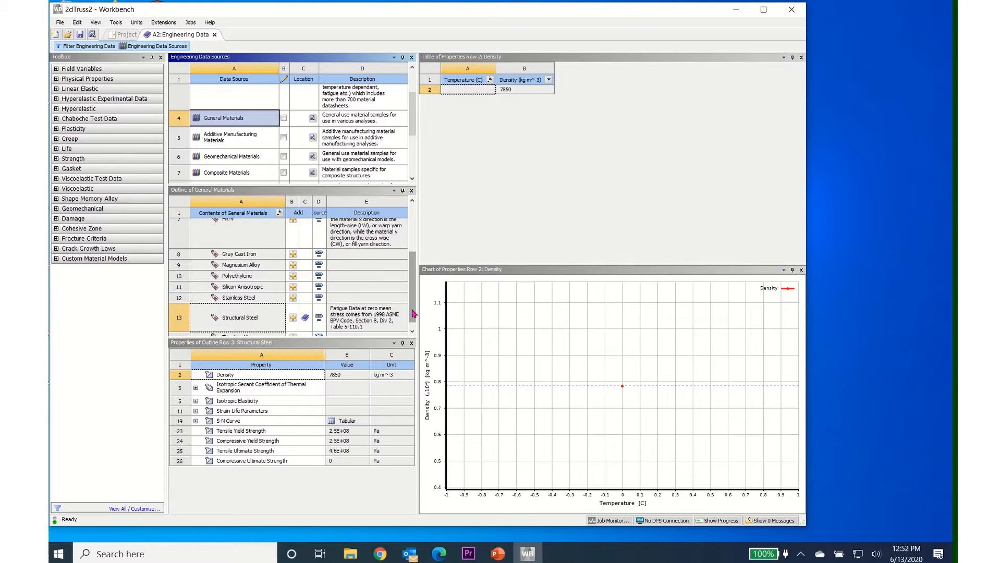
drag(415, 314, 416, 268)
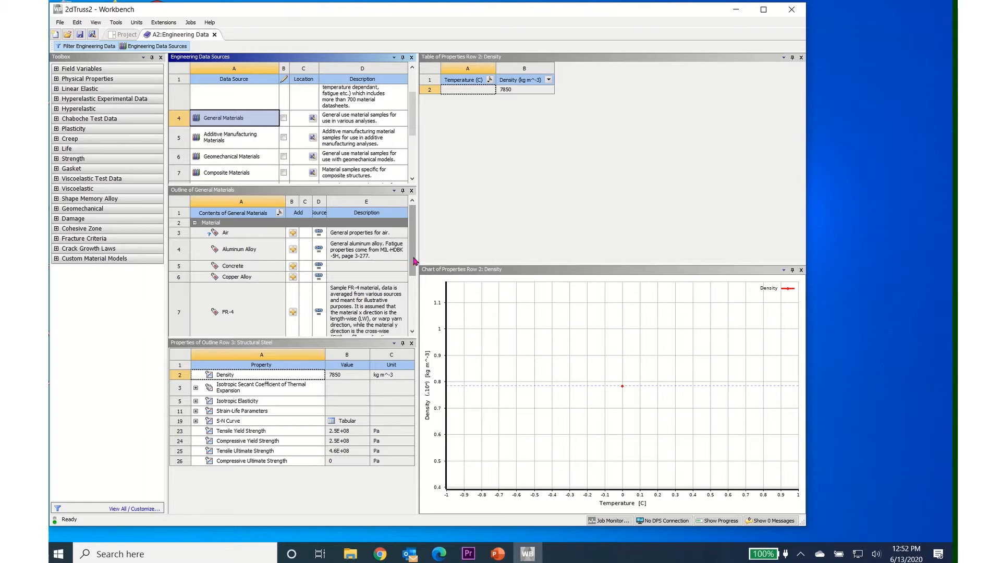
mouse_move(414, 261)
mouse_down()
mouse_move(415, 293)
mouse_move(417, 255)
mouse_up()
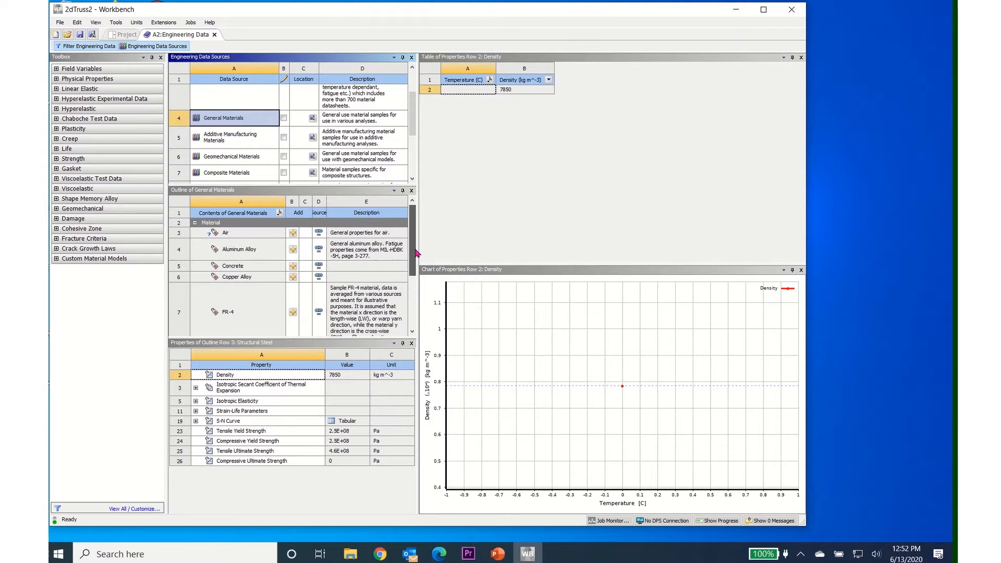
click(231, 250)
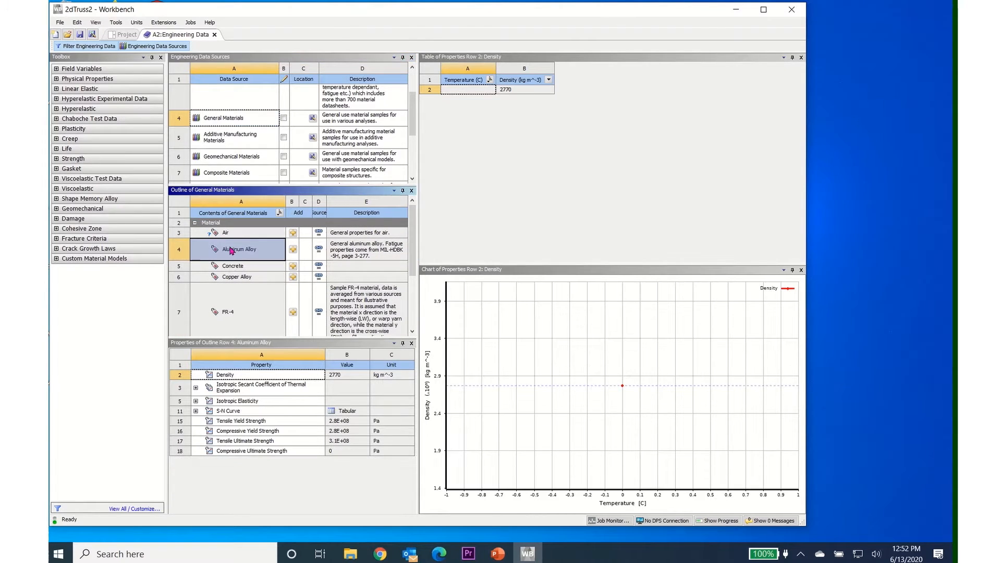
click(294, 250)
click(148, 47)
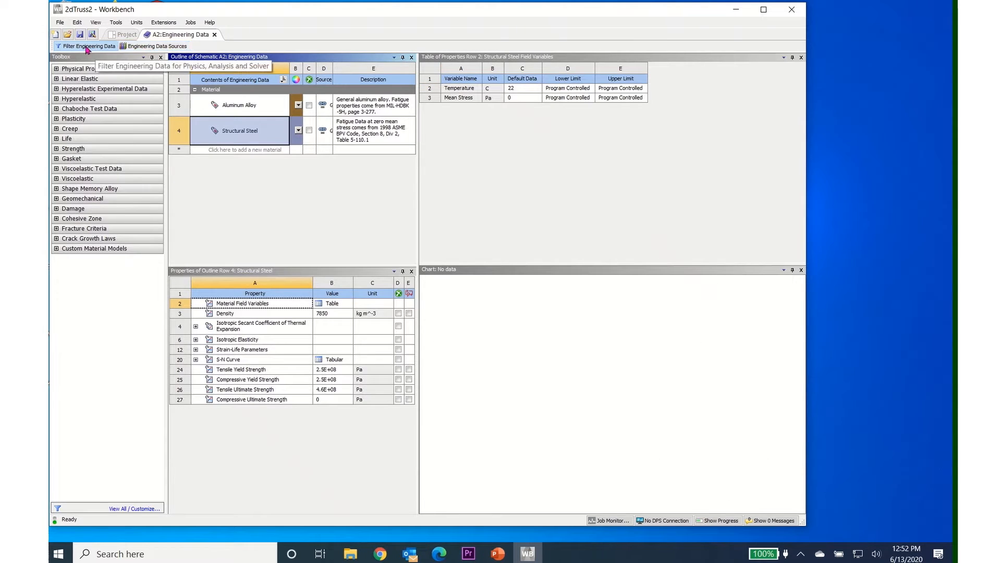
click(249, 107)
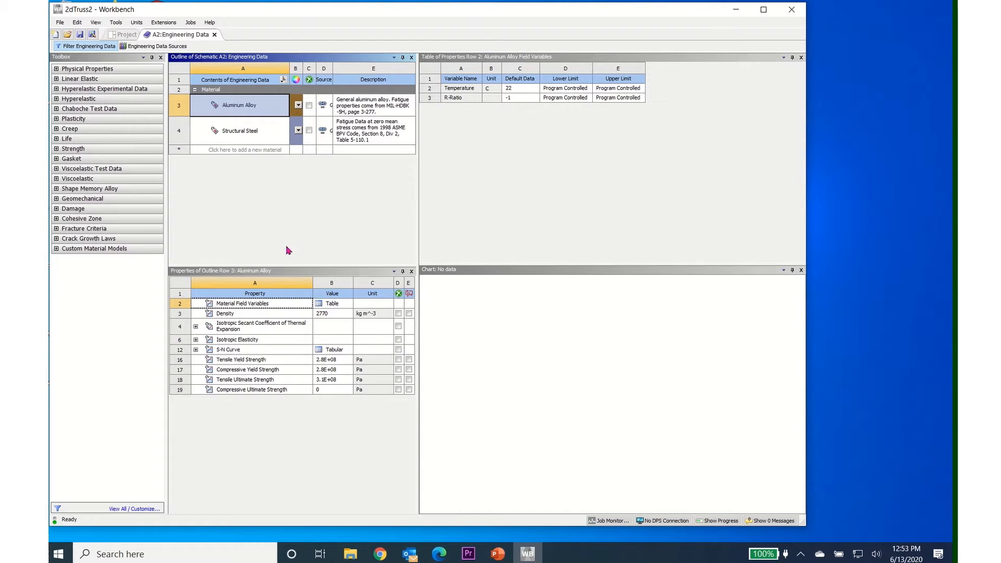
click(214, 35)
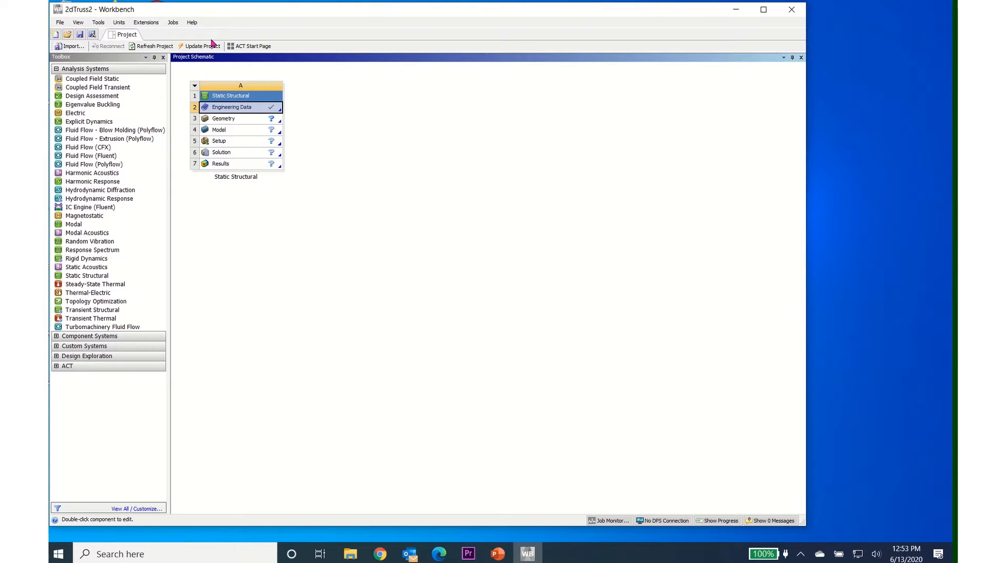
Step: Open the system's geometry in SpaceClaim and set the sketch plane to the XY plane
double_click(227, 121)
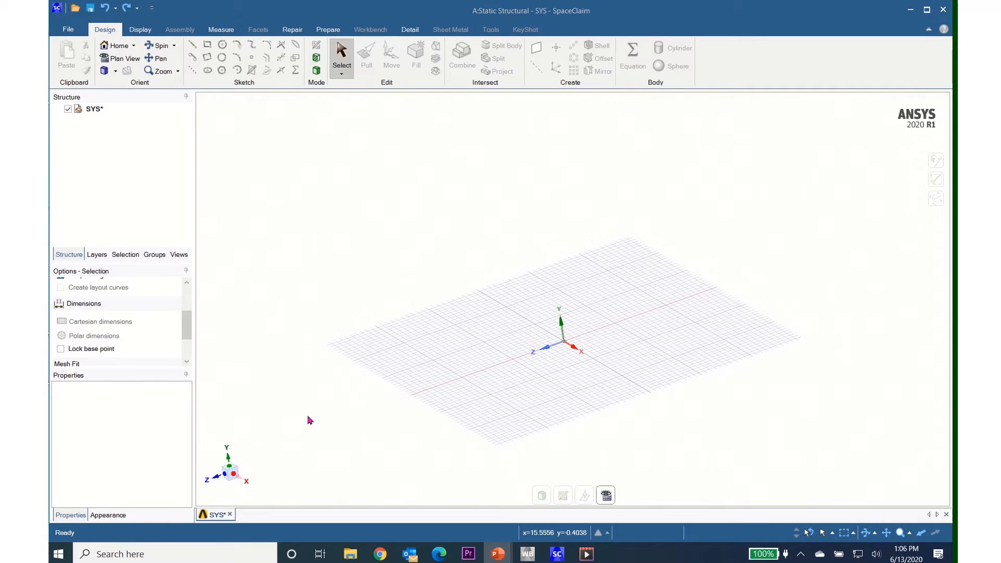
right_click(554, 370)
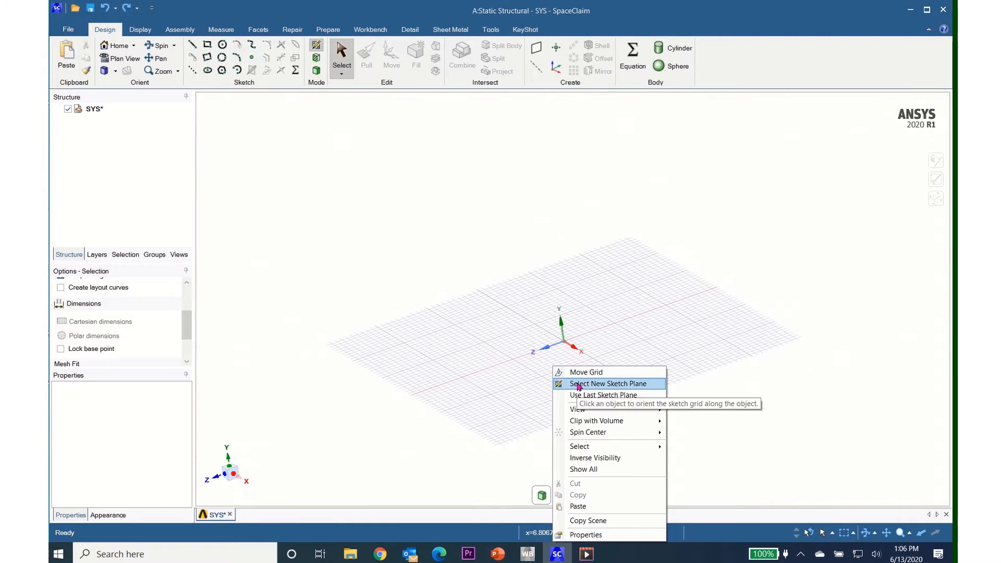
click(578, 385)
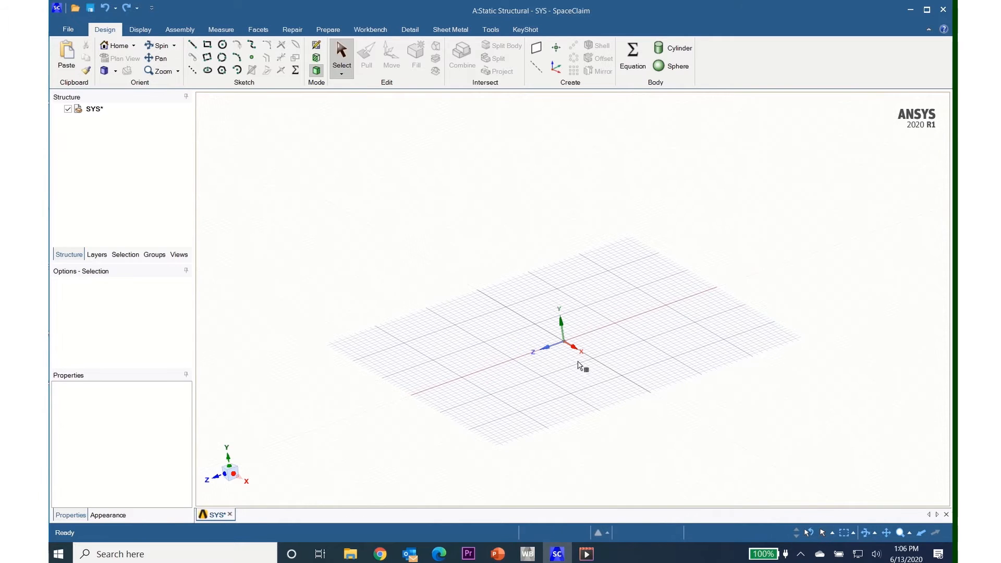
click(595, 334)
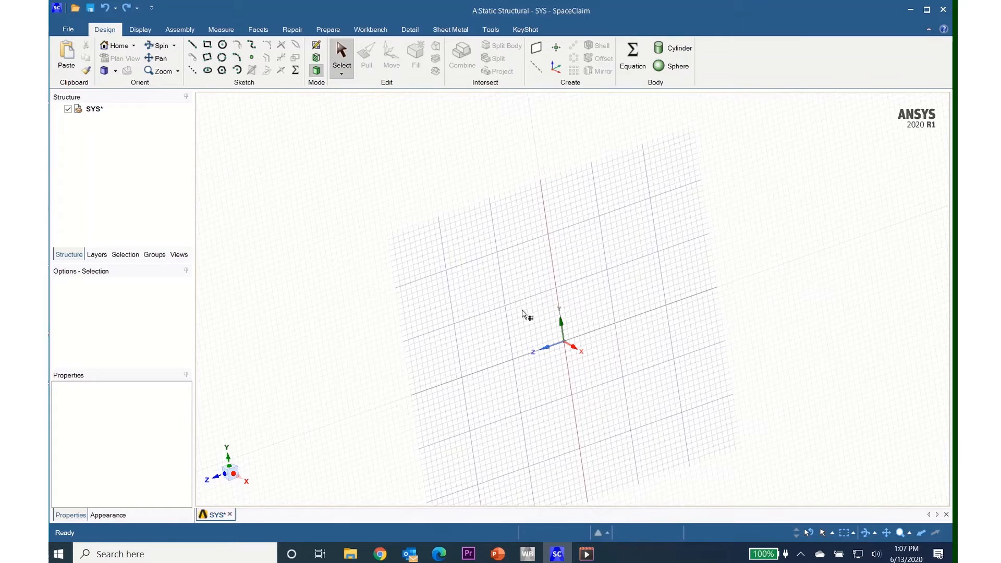
click(589, 339)
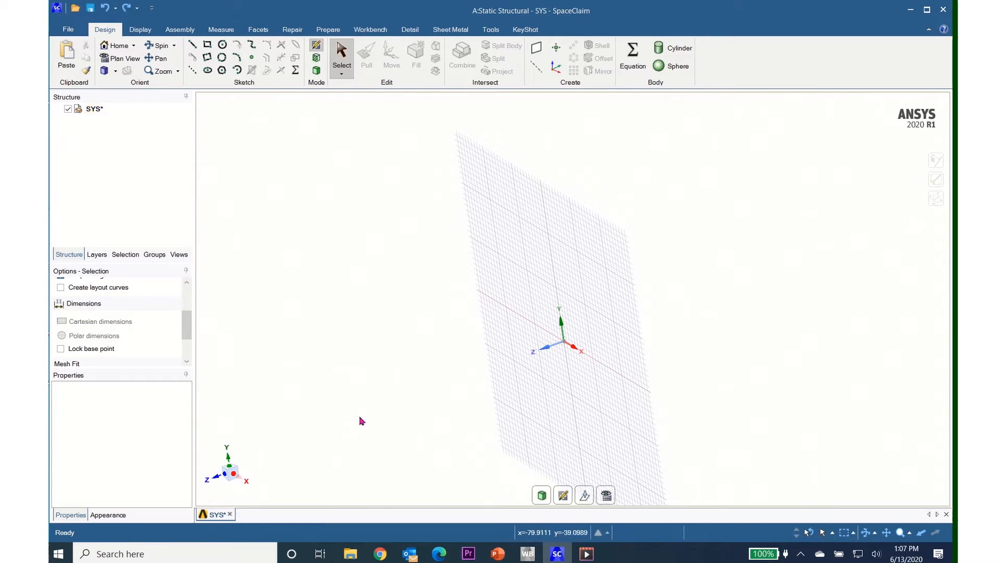
click(217, 478)
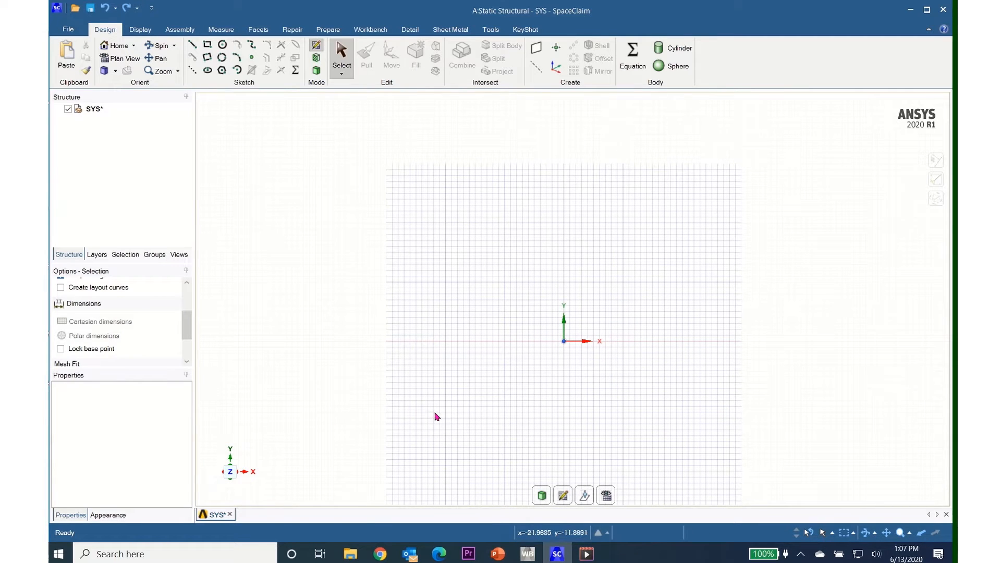
shift+middle_drag(436, 417, 439, 355)
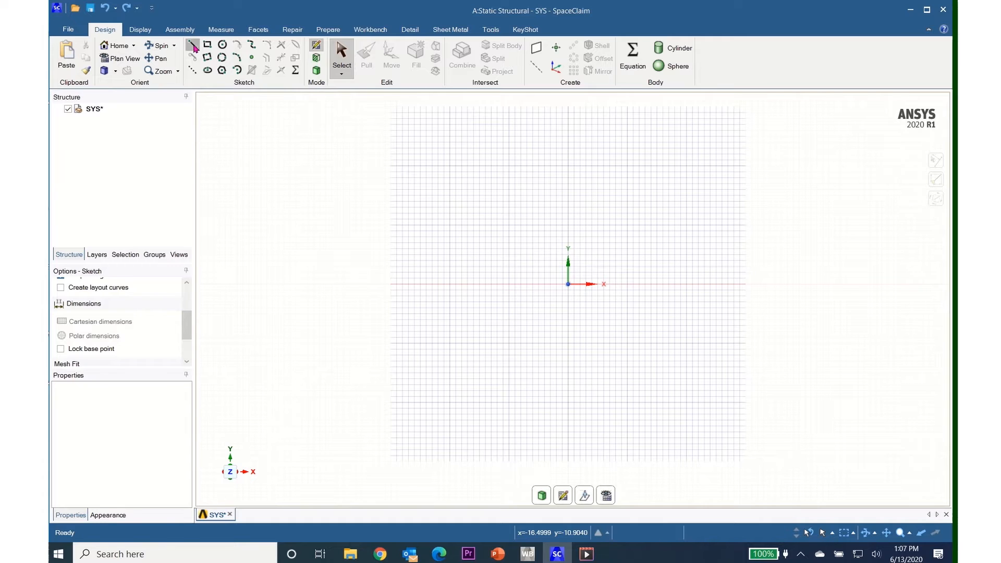
Step: Using Cartesian dimensions, sketch a vertical line from the origin with an X offset of 0 and a Y offset of 3000 mm
click(193, 45)
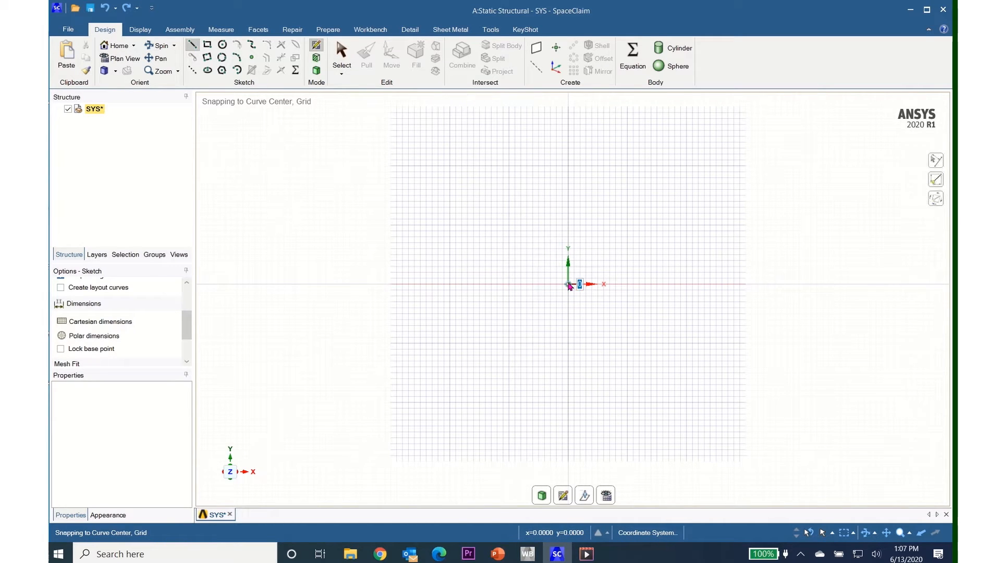
click(569, 284)
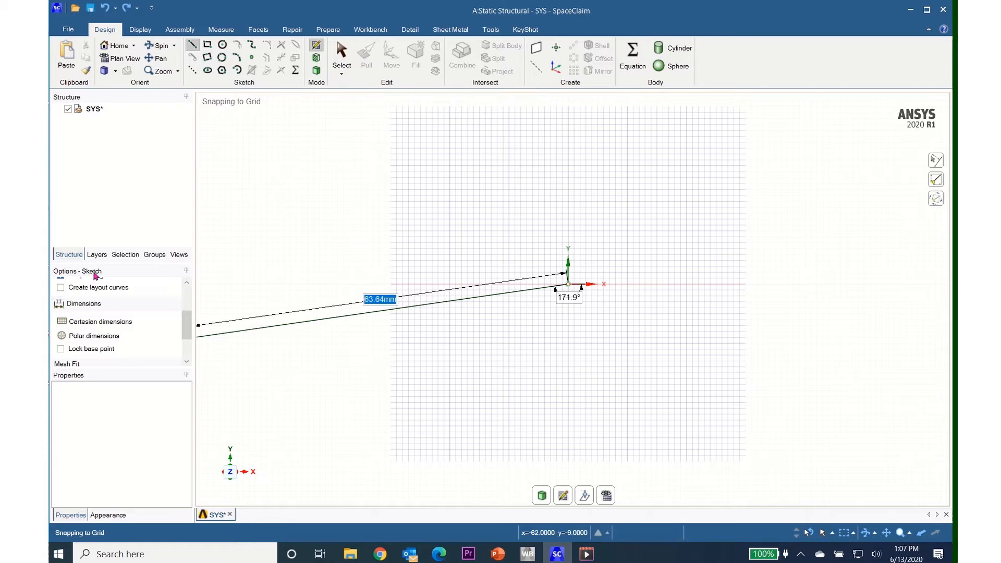
mouse_move(190, 334)
mouse_down()
mouse_move(188, 305)
mouse_move(188, 335)
mouse_up()
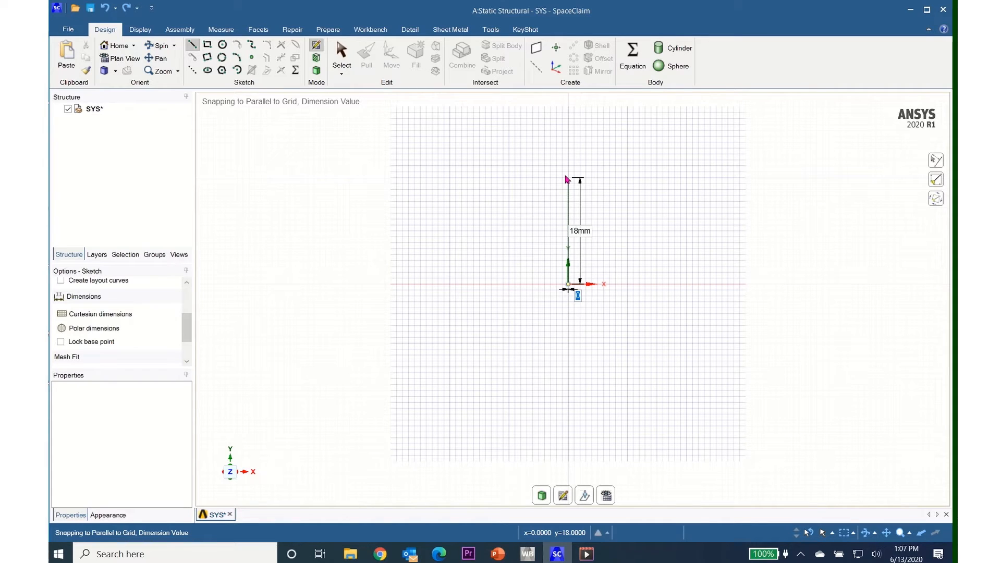
text(0)
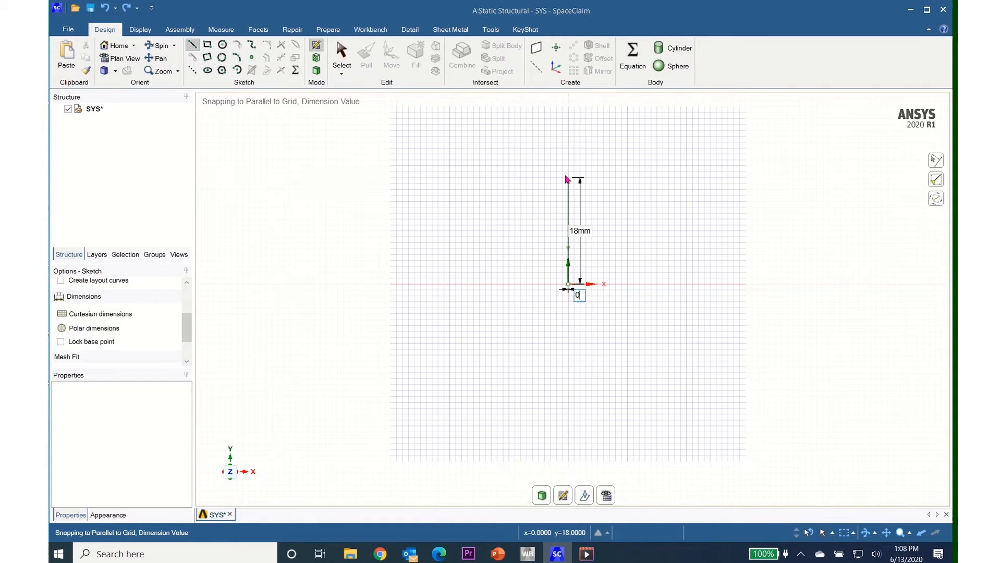
key(Tab)
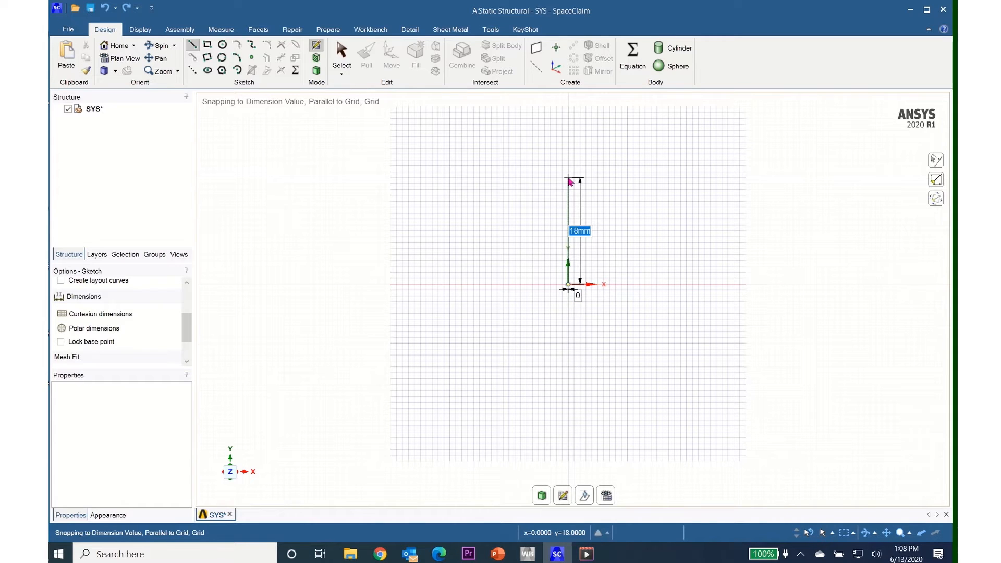
text(300)
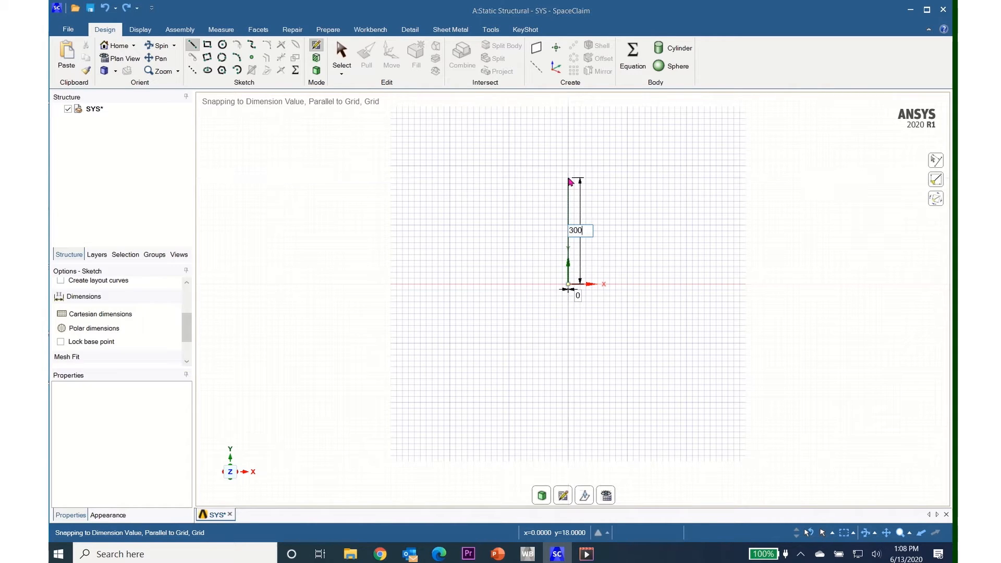
text(0)
key(Return)
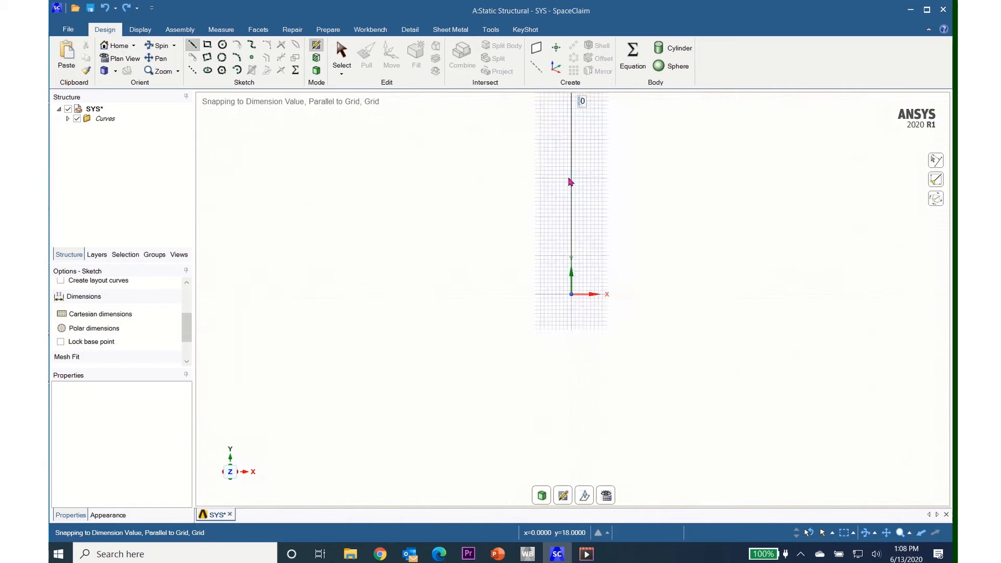
Step: Sketch a horizontal line 4000 mm long in the positive X direction from the upper end of the vertical line
click(573, 145)
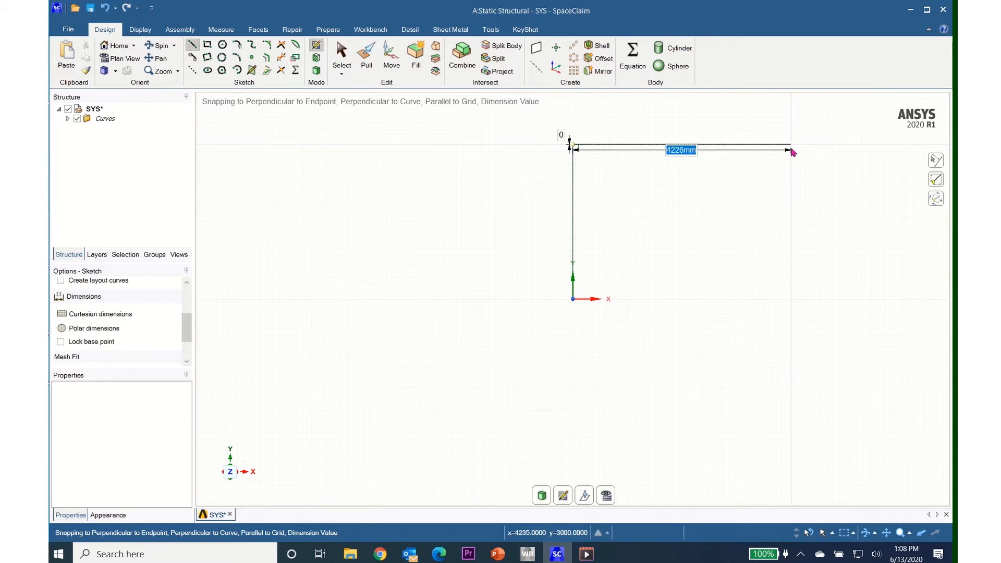
text(4000)
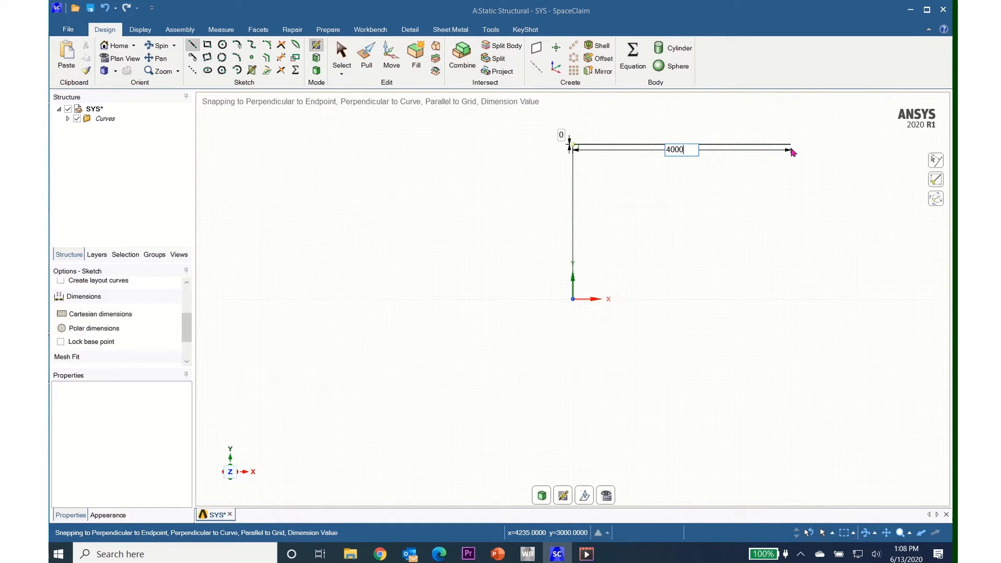
key(Tab)
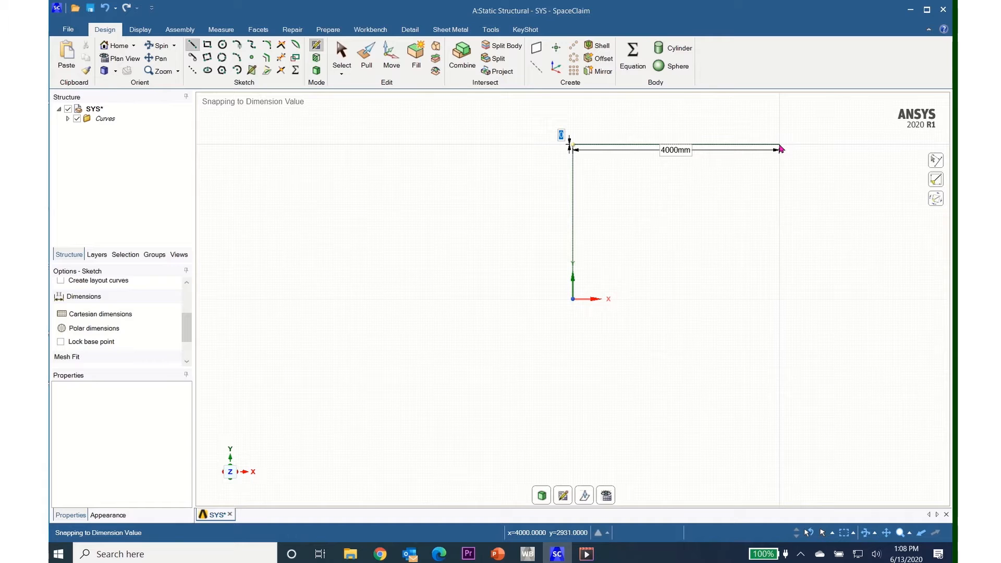
key(Return)
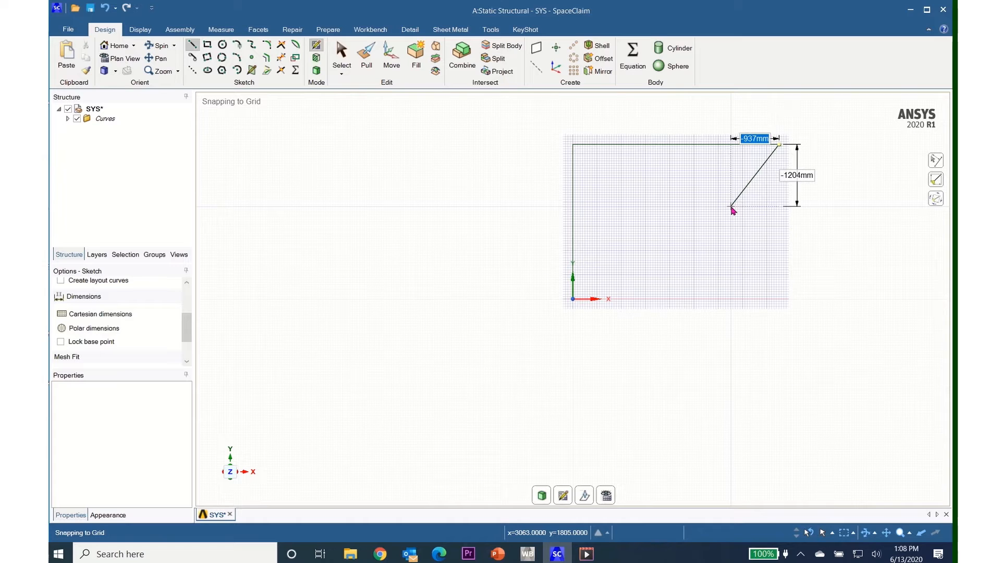
Step: Sketch a slanted line from the horizontal line's free end with an X offset of -1000 mm and a Y offset of -2000 mm
key(BackSpace)
text(-1)
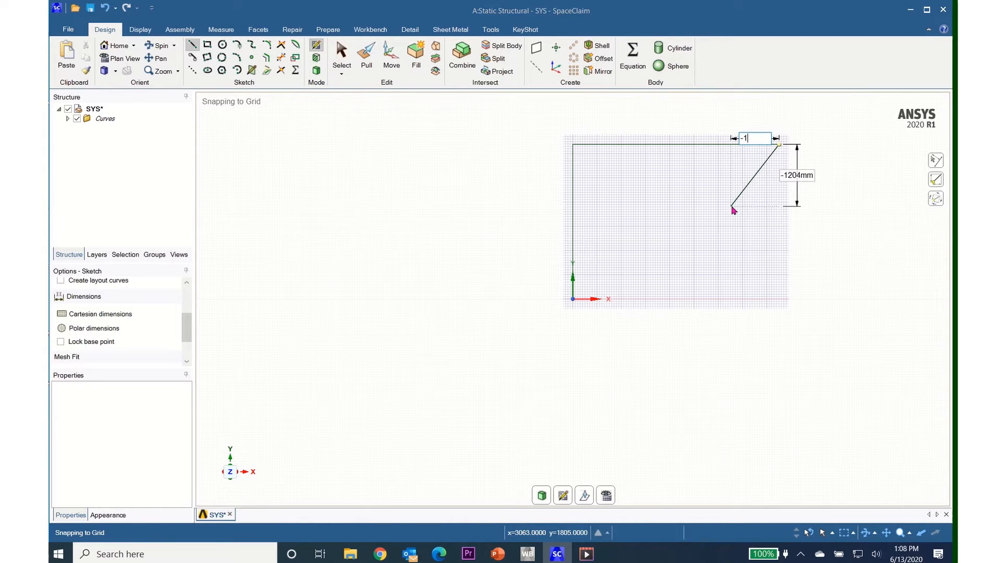
text(000)
key(Tab)
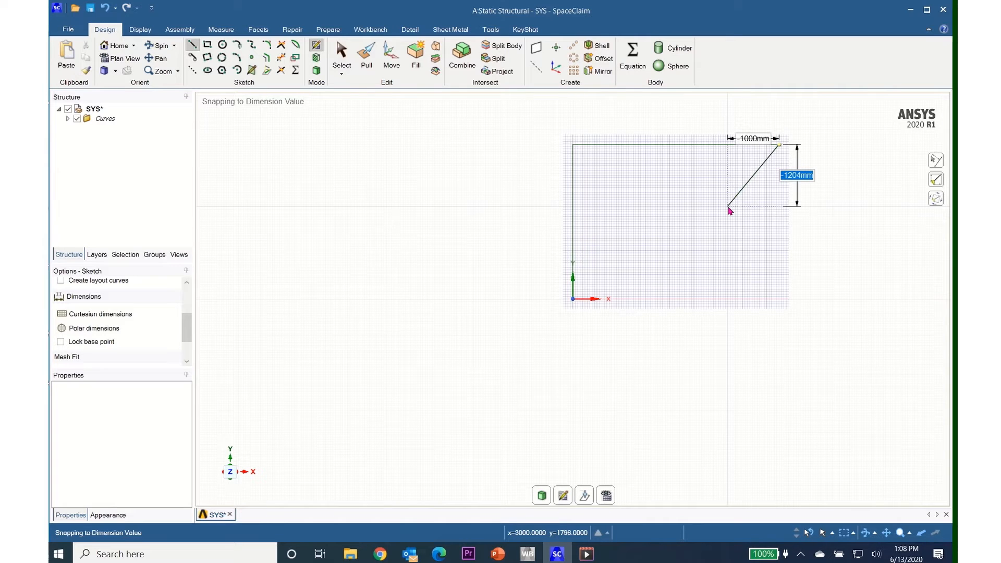
text(-2000)
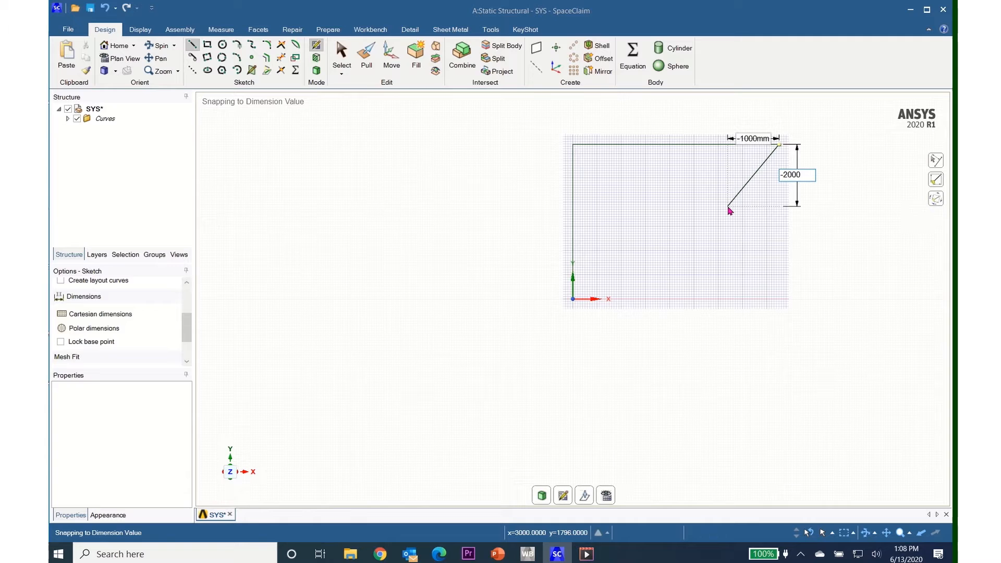
key(Return)
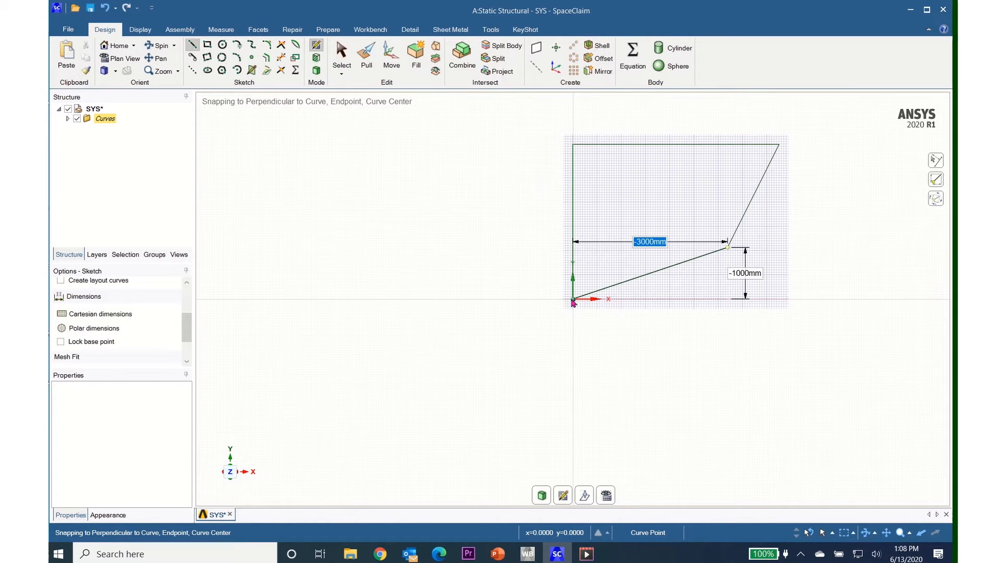
Step: Close the outline with a line to the origin, and add a diagonal from the vertical line's upper end to the lower joint at X 3000, Y 1000
click(573, 300)
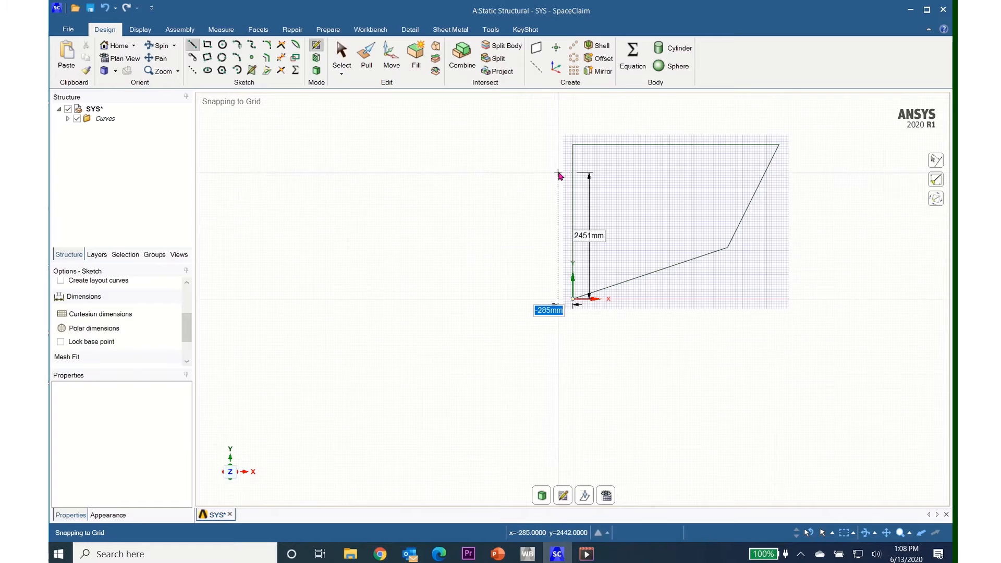
key(Escape)
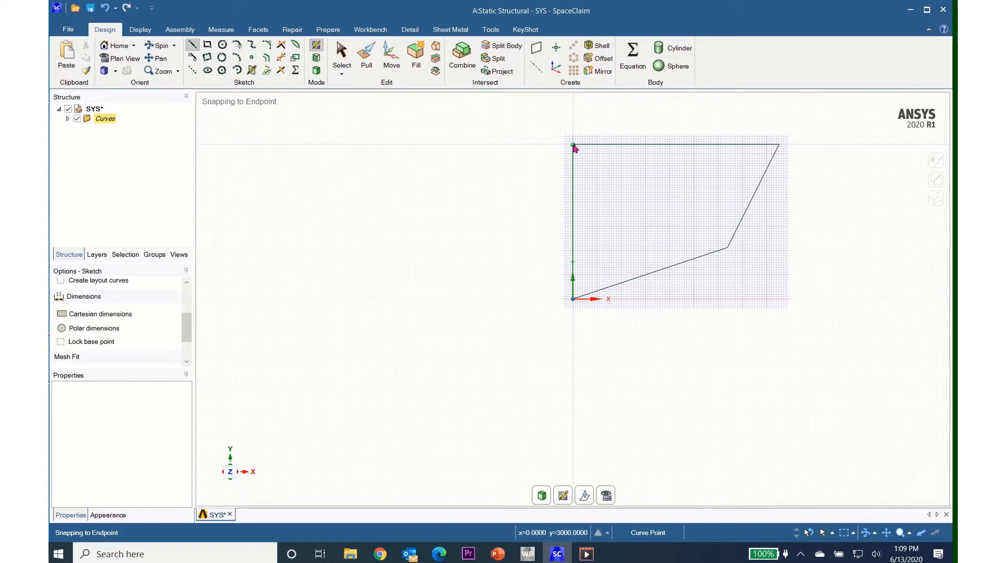
click(573, 146)
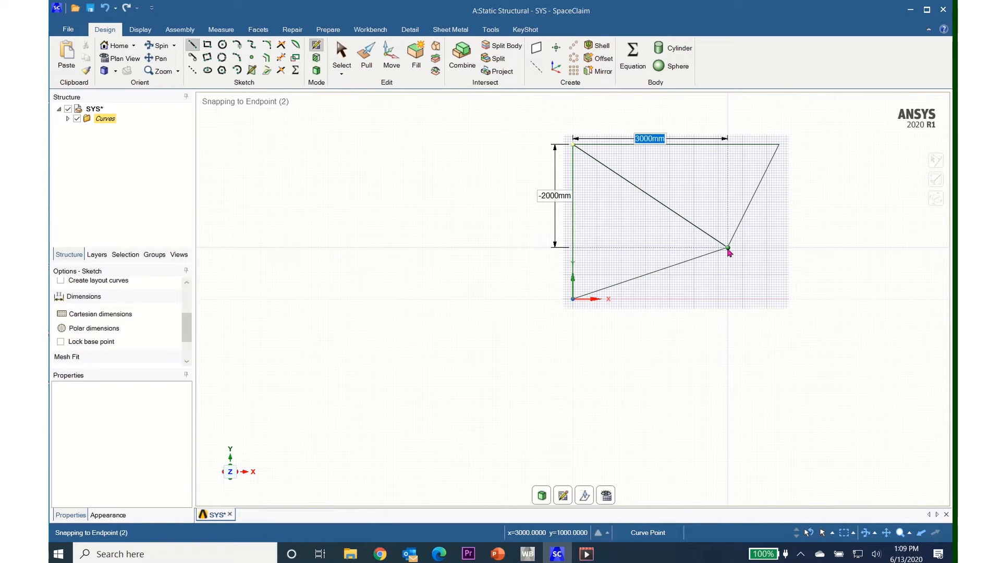
click(728, 248)
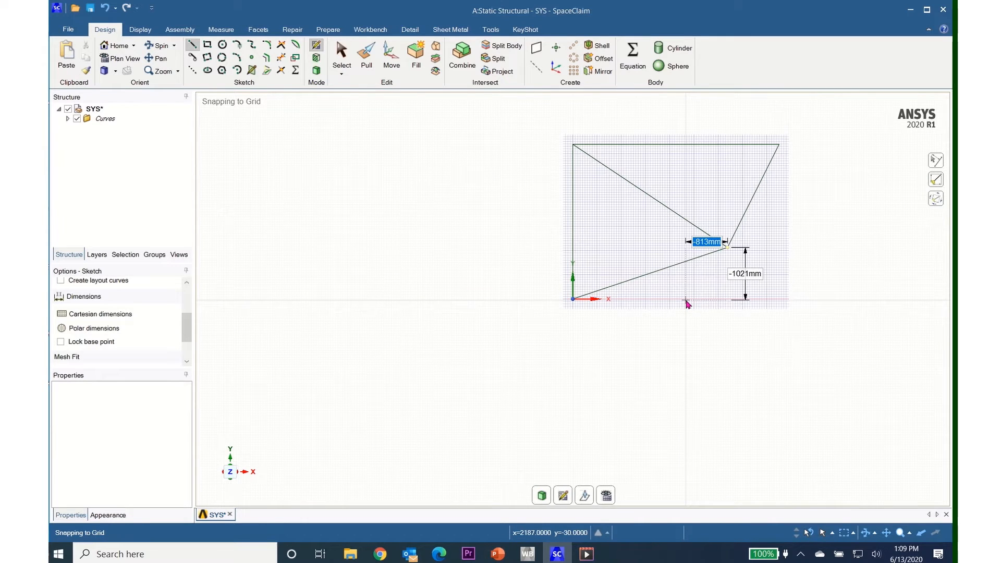
key(Escape)
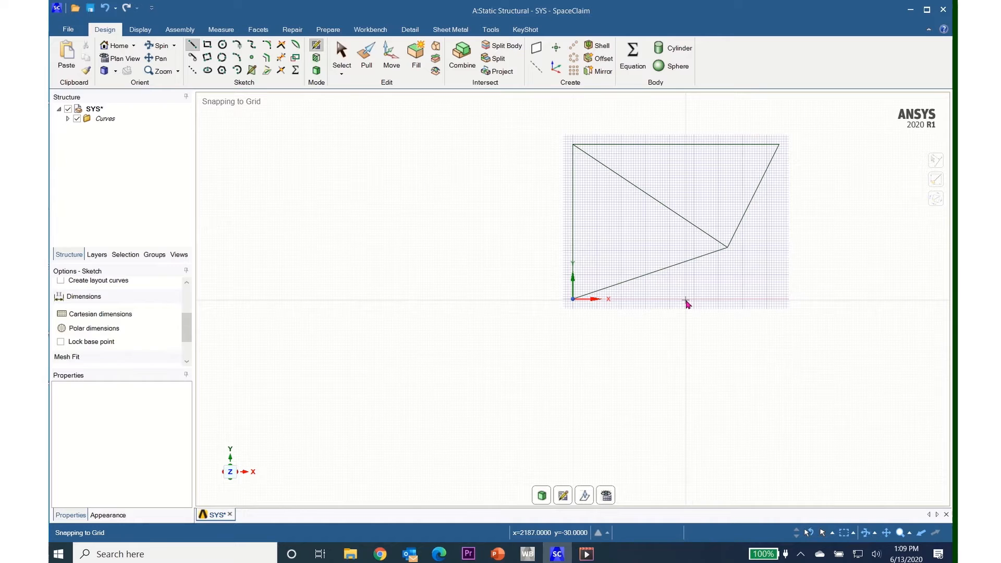
key(Escape)
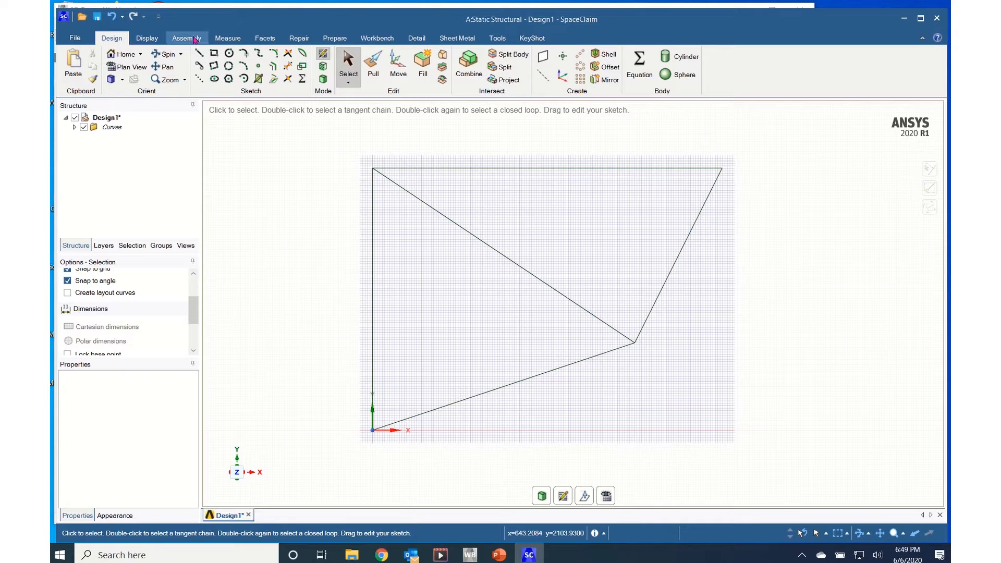
Step: Add a Rectangle and a Circle beam profile from the new profile library to the design
click(340, 38)
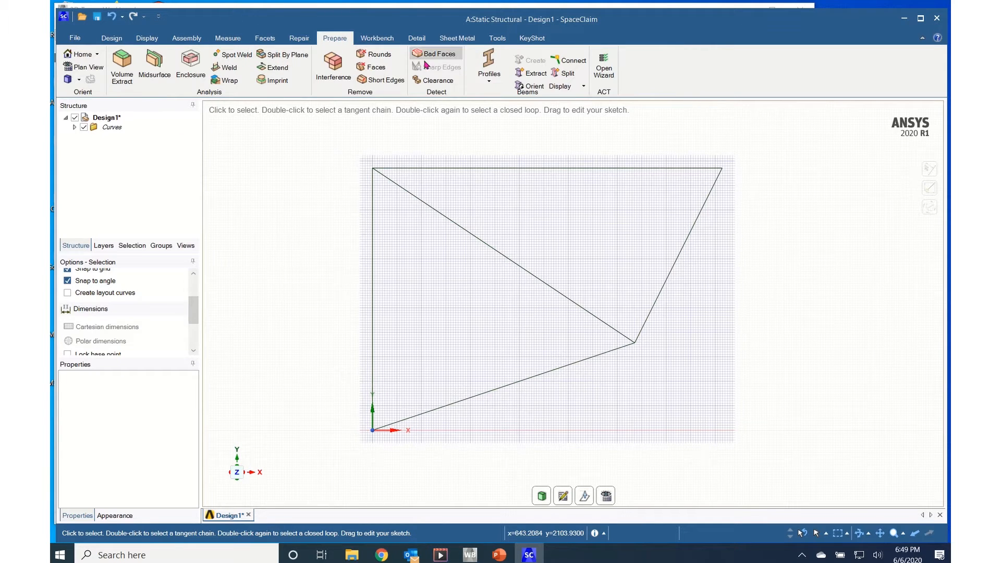
click(490, 82)
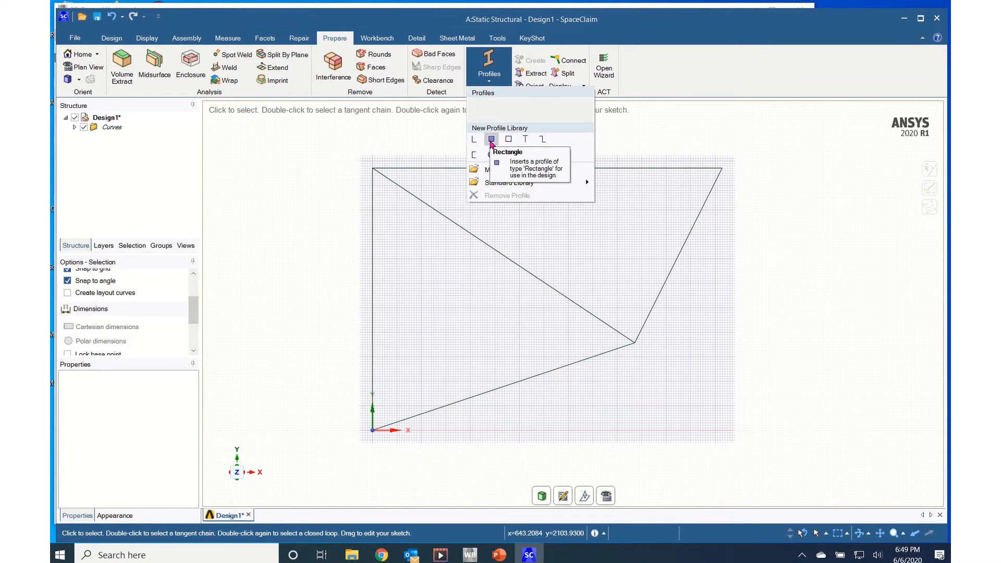
click(492, 139)
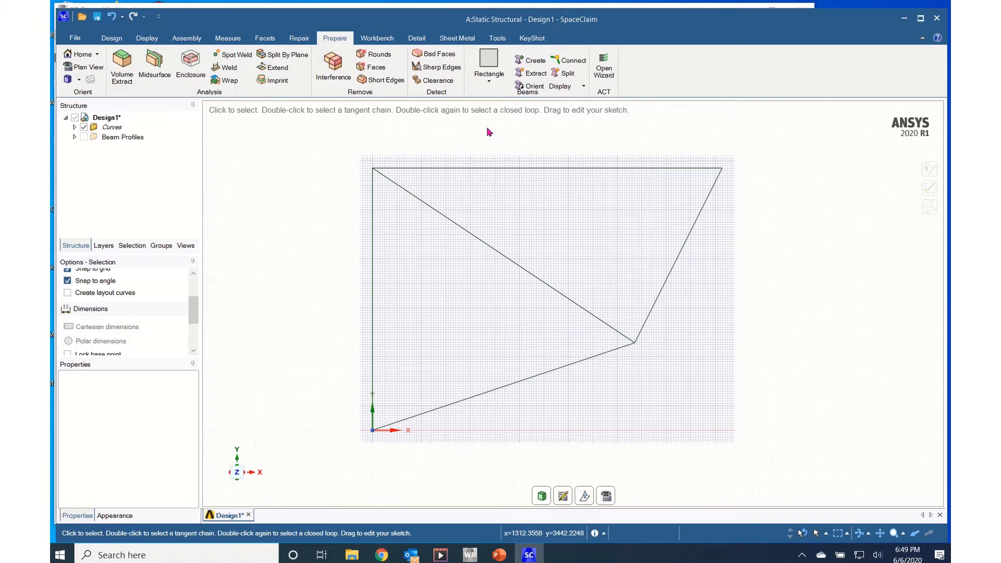
click(490, 84)
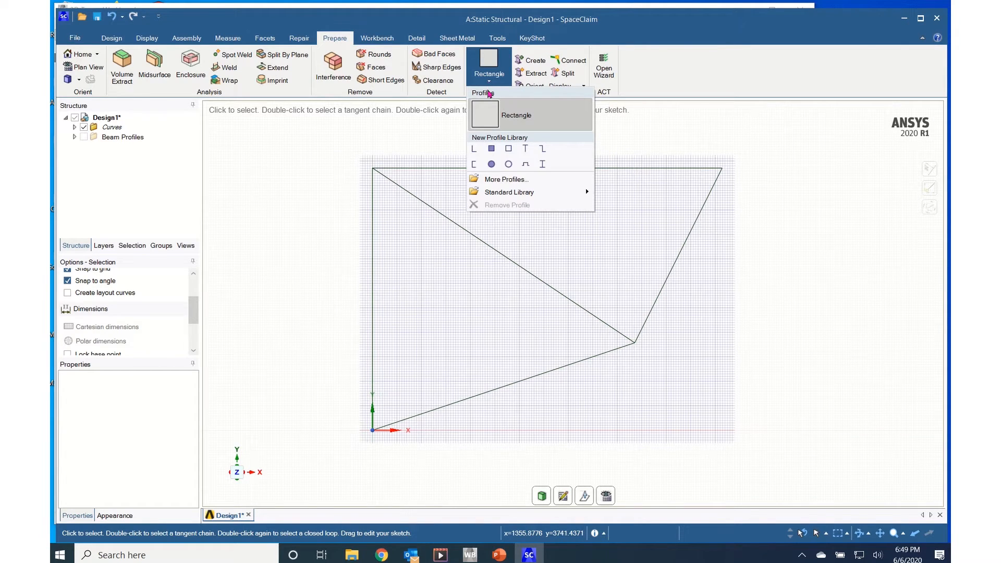
click(491, 164)
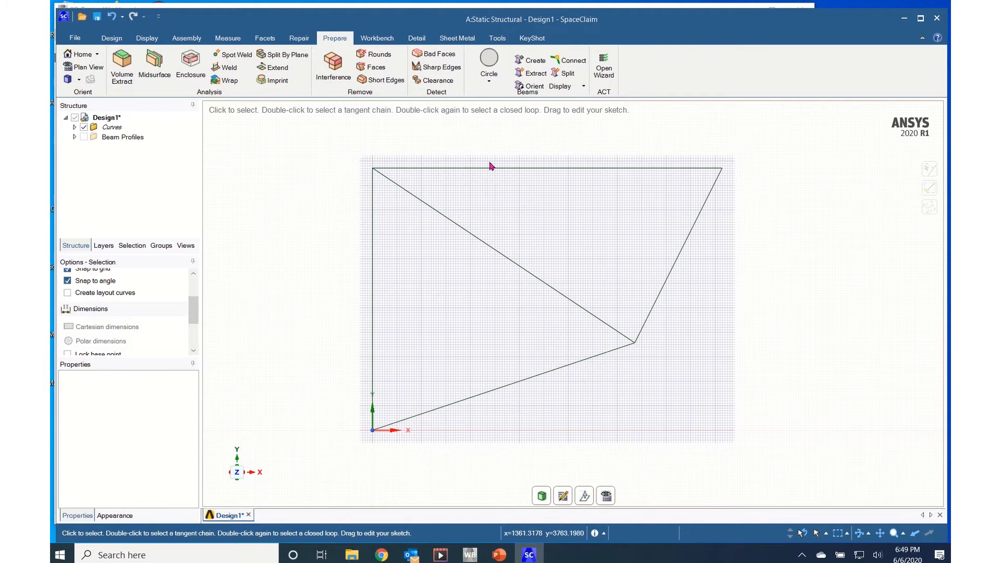
Step: Add a Rectangular Tube, a Circular Tube and a second Circle beam profile to the design
click(489, 82)
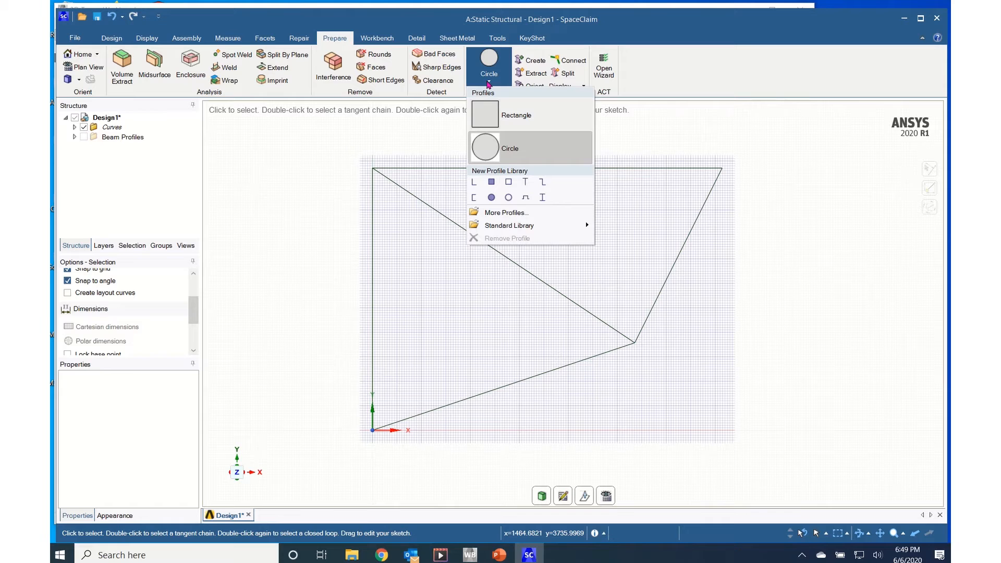
click(509, 183)
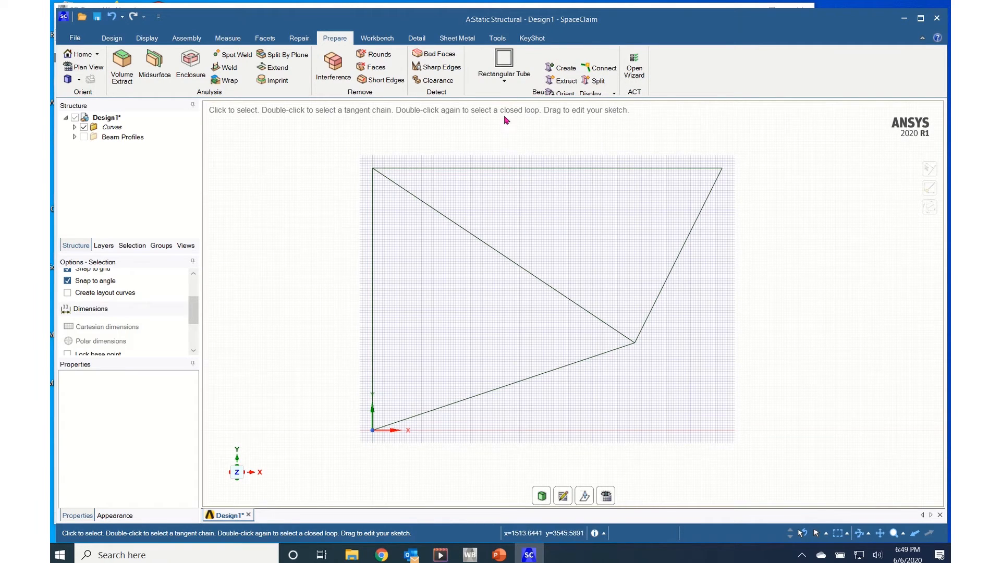
click(504, 83)
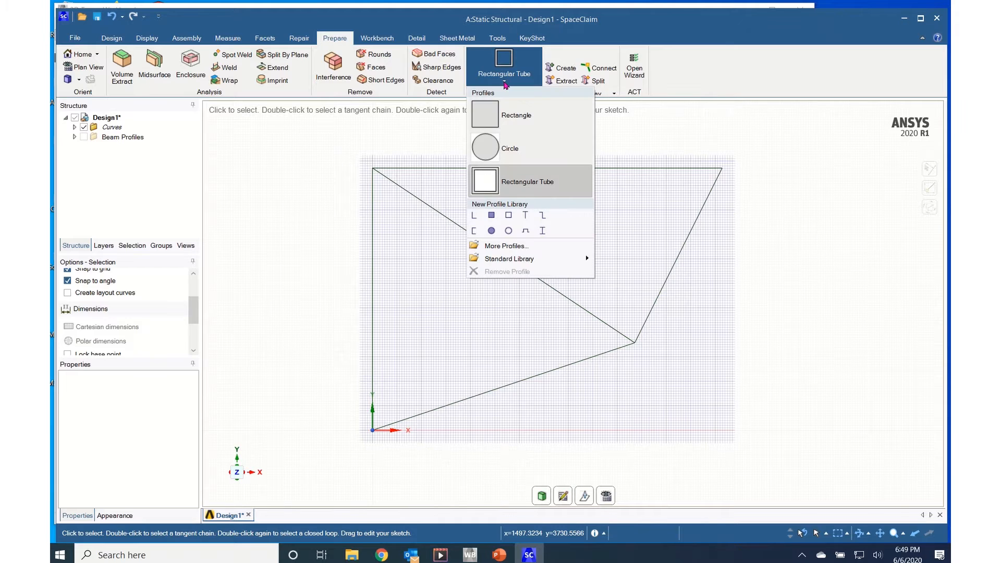
click(509, 231)
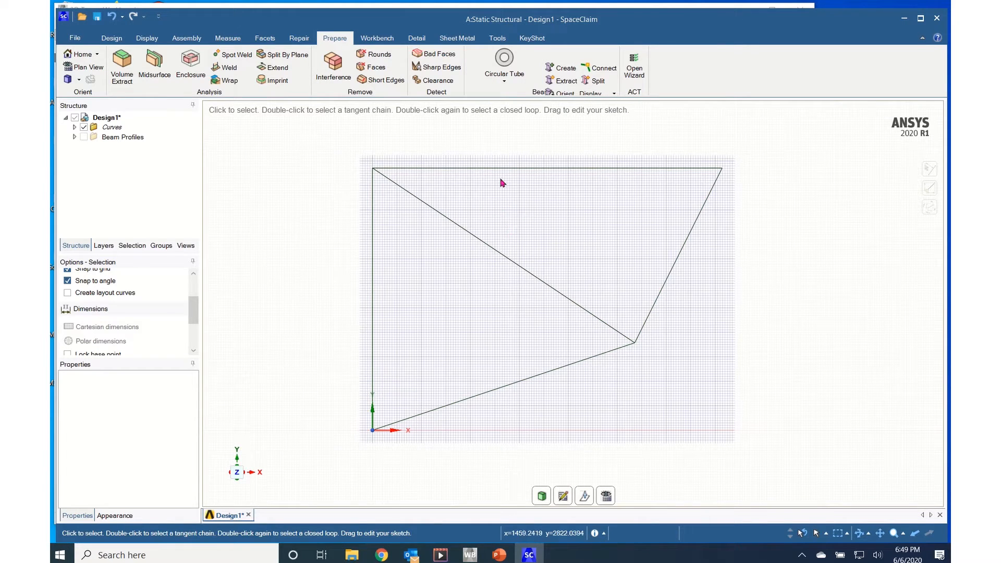
click(504, 82)
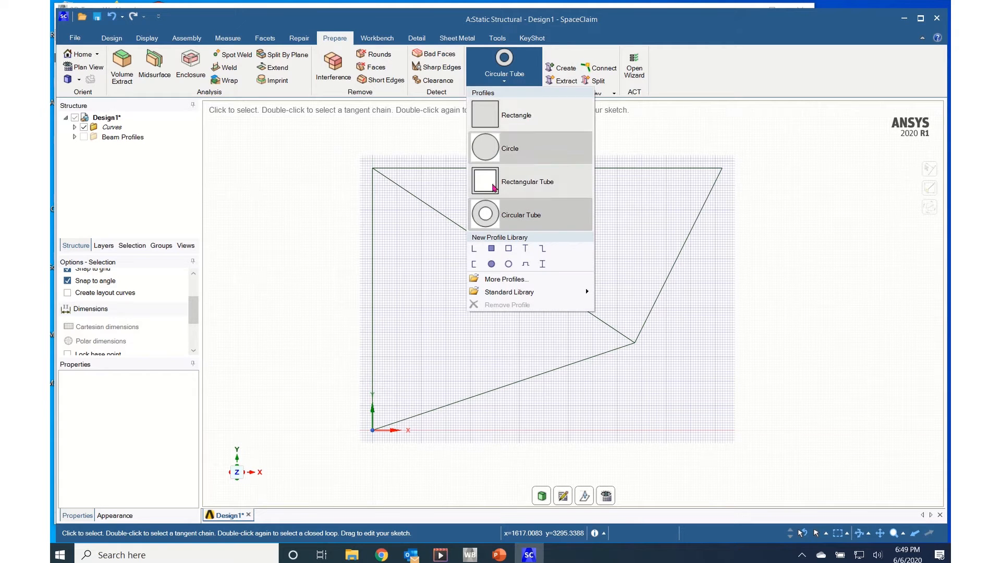
click(492, 264)
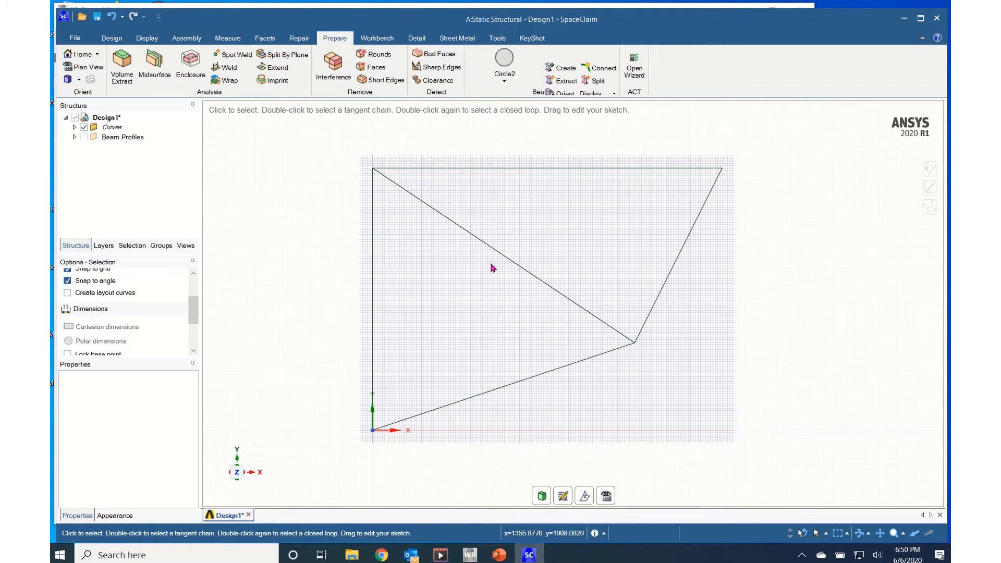
Step: Open the Rectangle beam profile of the truss design for editing
click(75, 137)
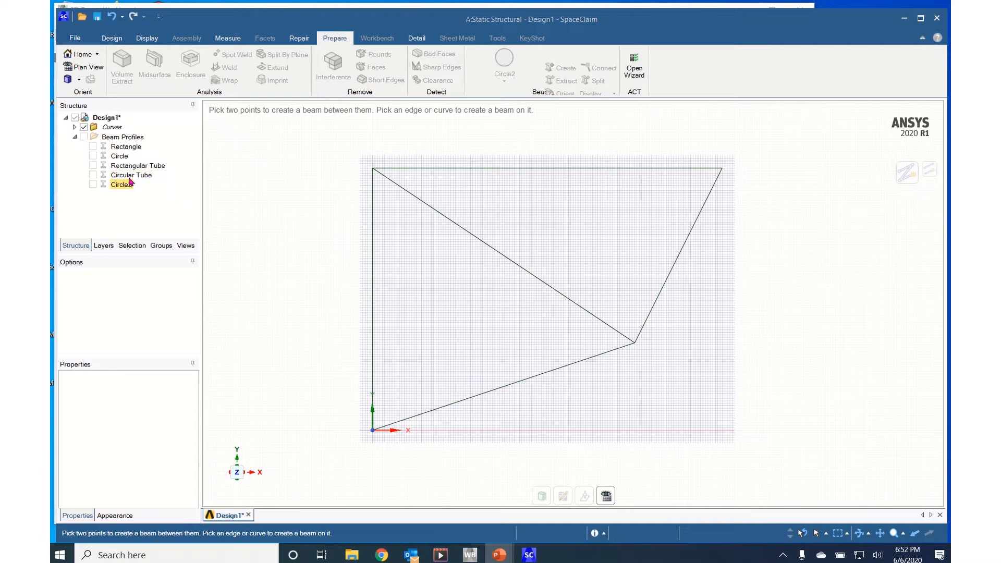
click(126, 148)
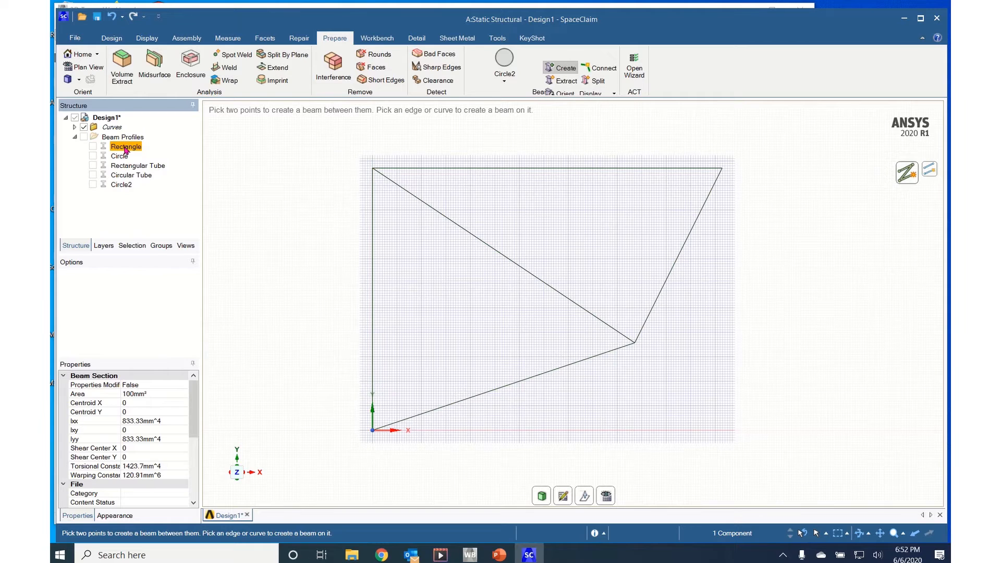
right_click(126, 150)
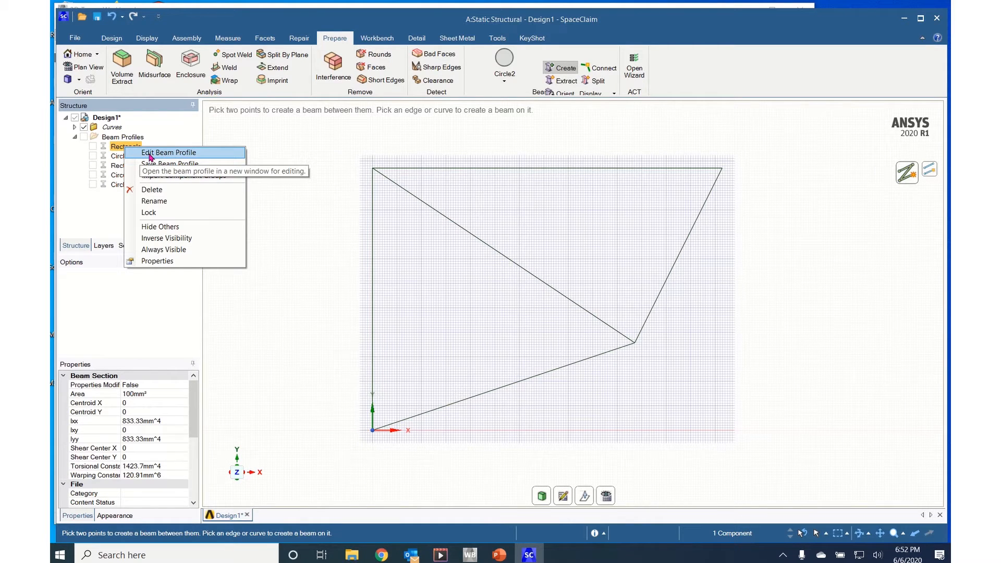
click(149, 154)
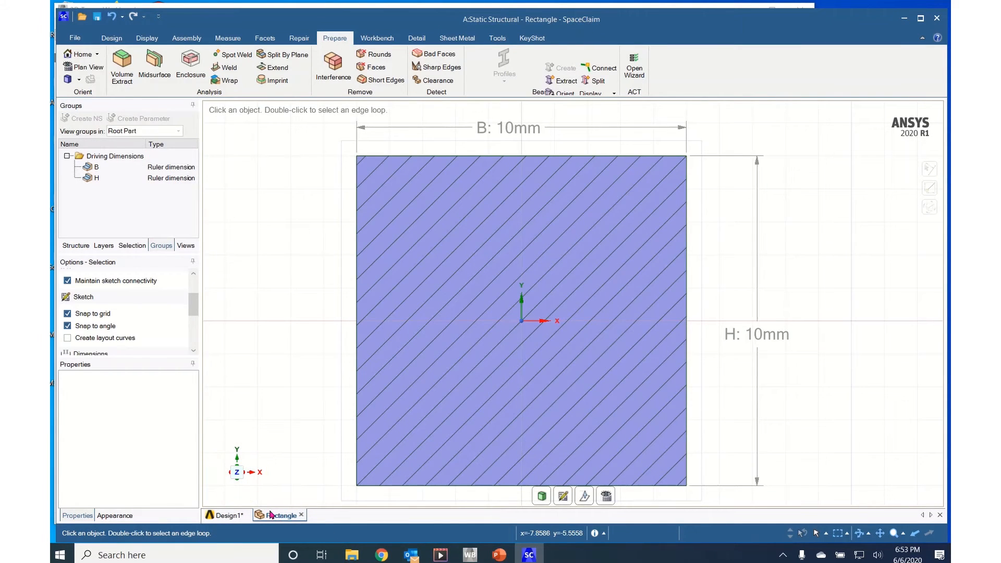
Step: Set both driving dimensions, B and H, of the rectangular profile to 100 mm
click(159, 173)
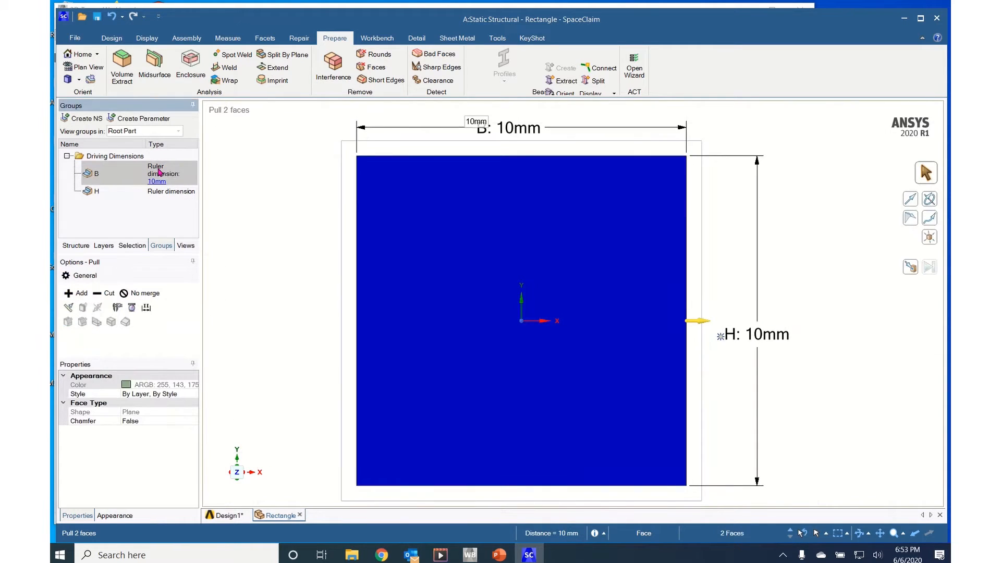
click(151, 190)
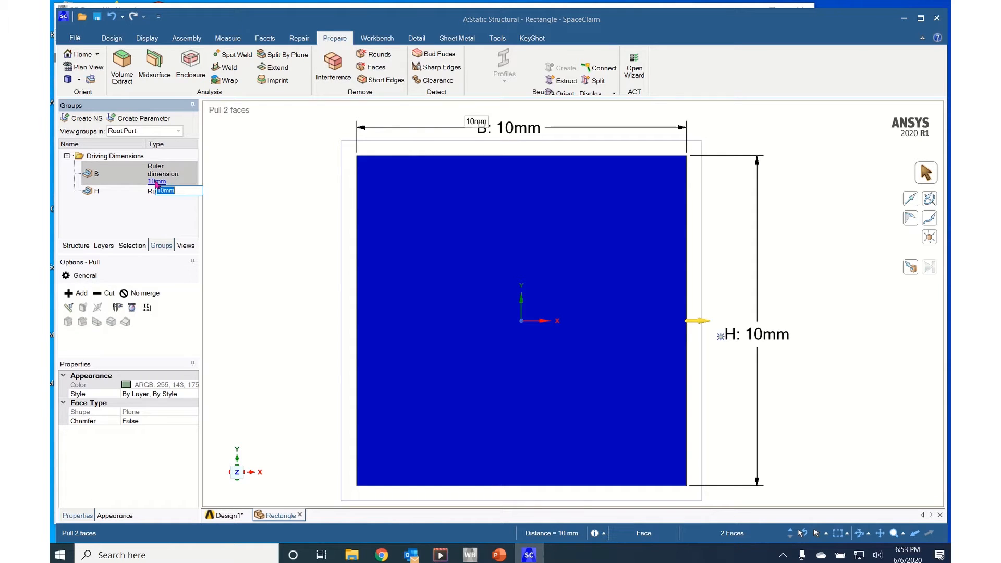
key(BackSpace)
key(Return)
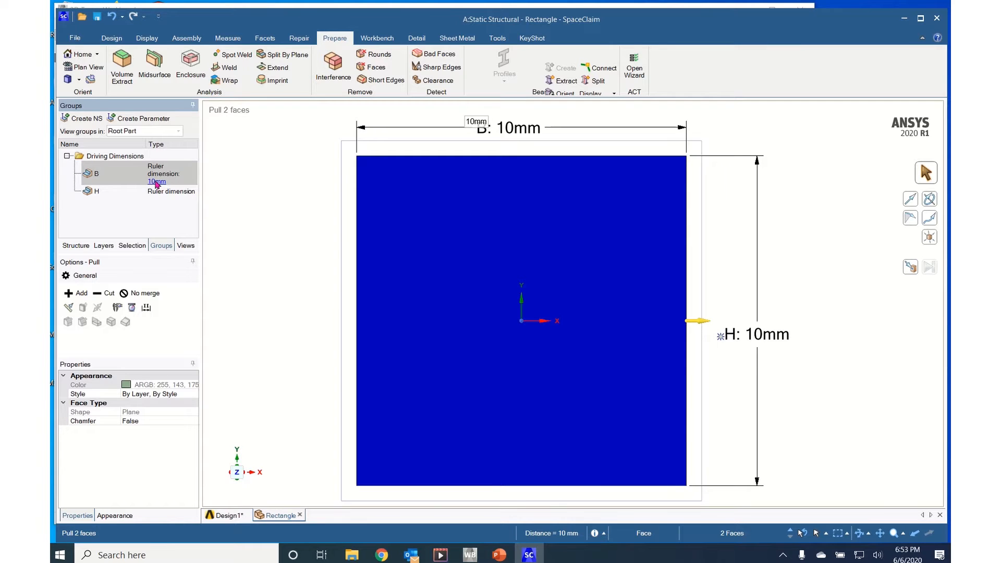
click(156, 180)
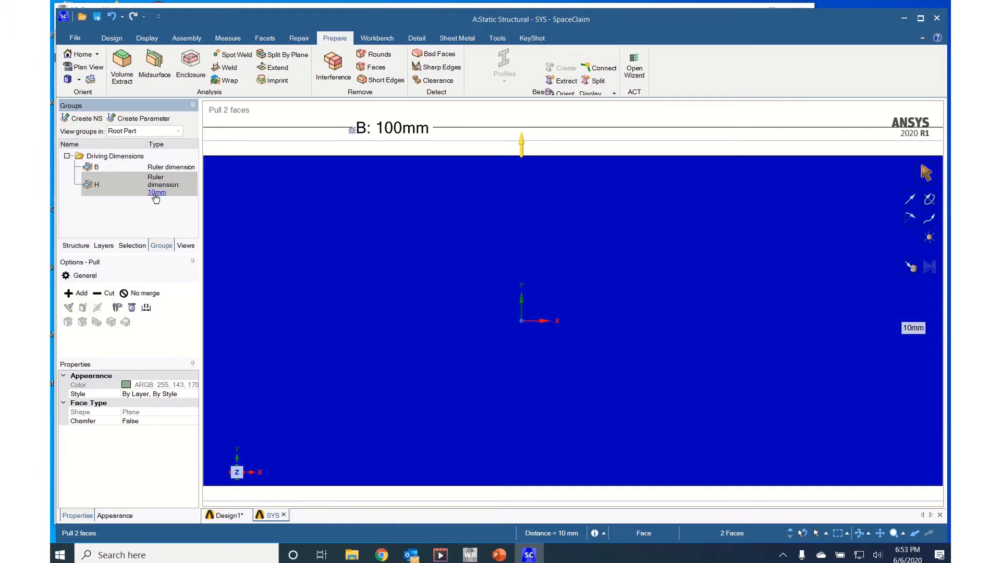
click(155, 192)
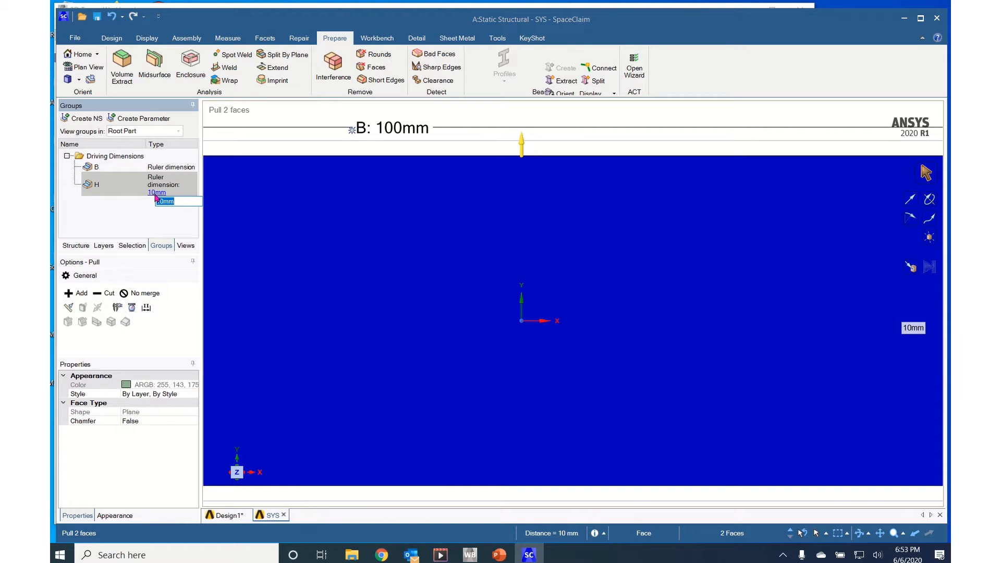
key(BackSpace)
text(100)
key(Return)
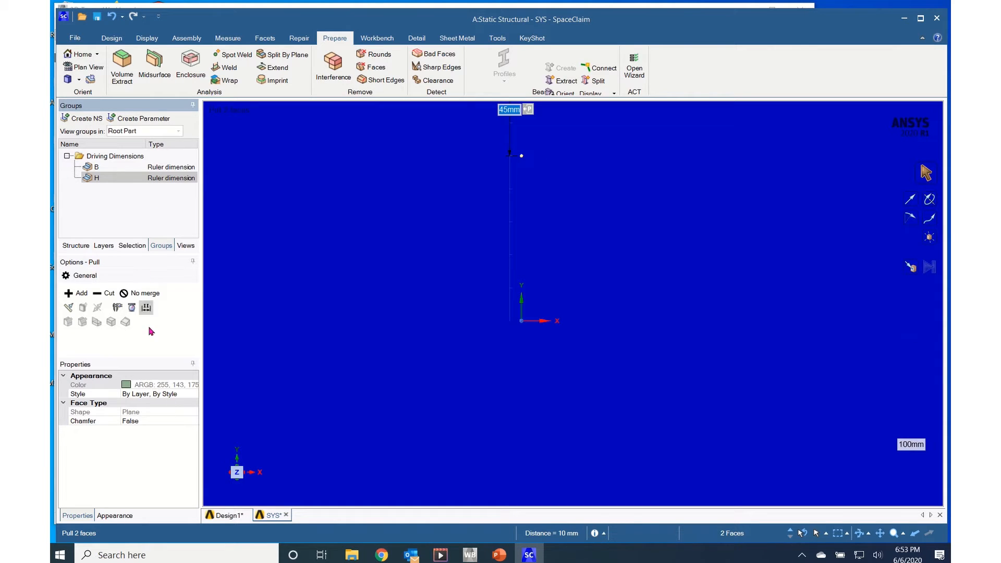
Step: Return to the truss design and open its Circle beam profile for editing
click(230, 516)
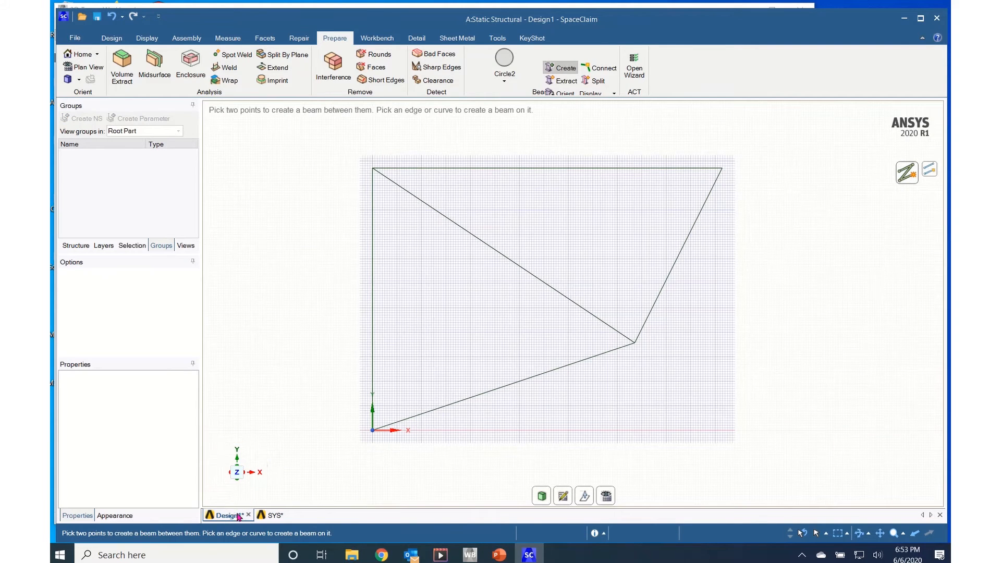
click(72, 248)
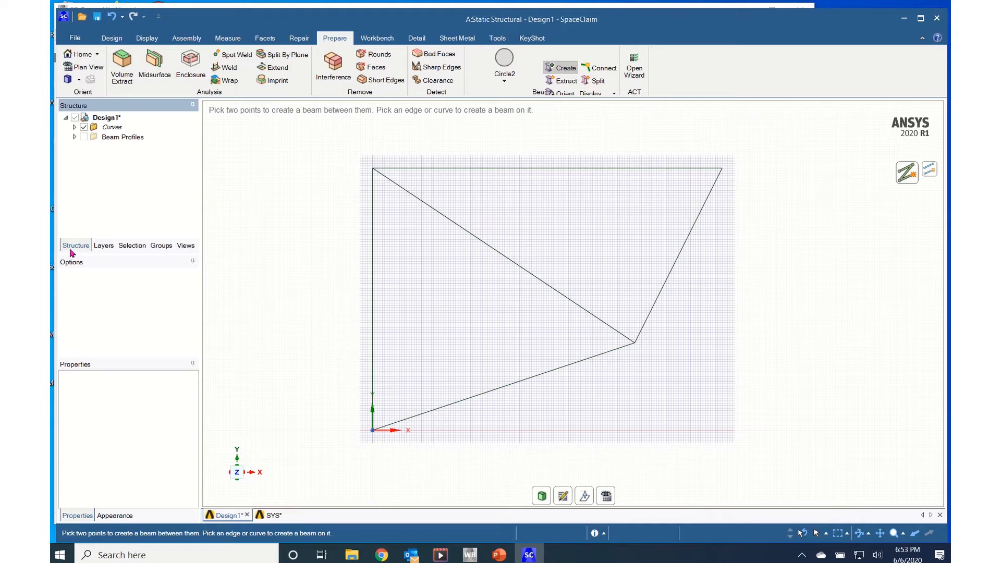
click(75, 137)
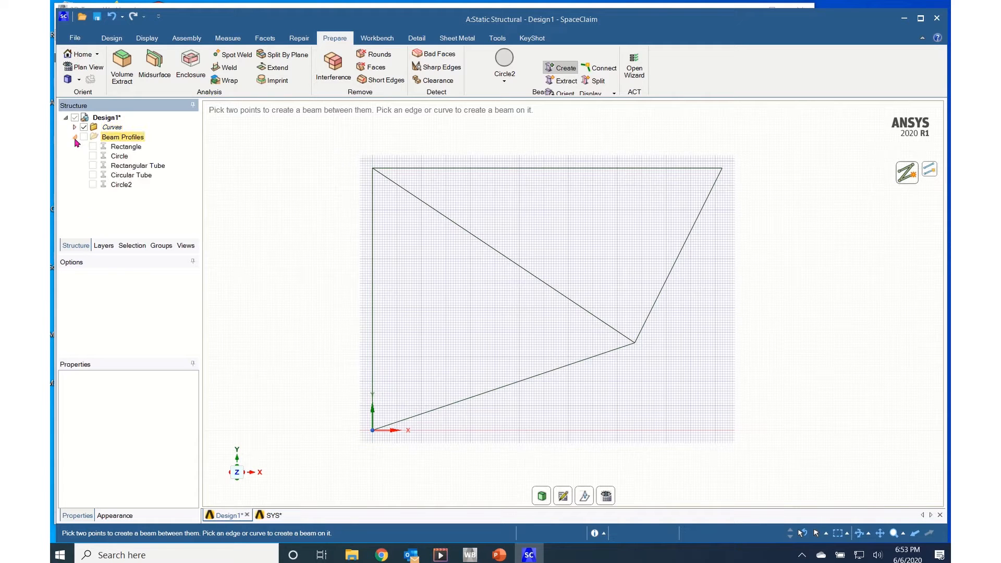
click(125, 158)
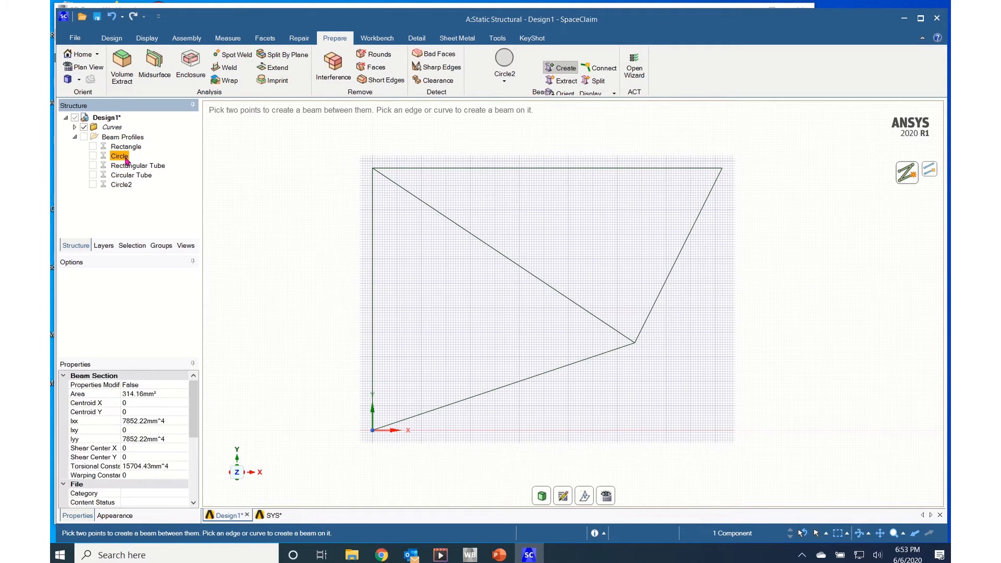
right_click(126, 160)
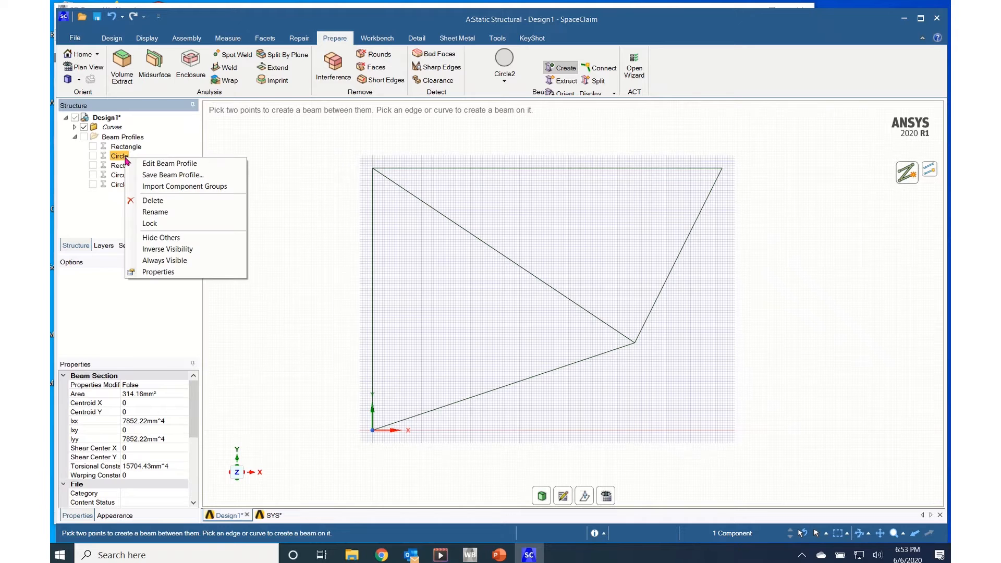
click(147, 166)
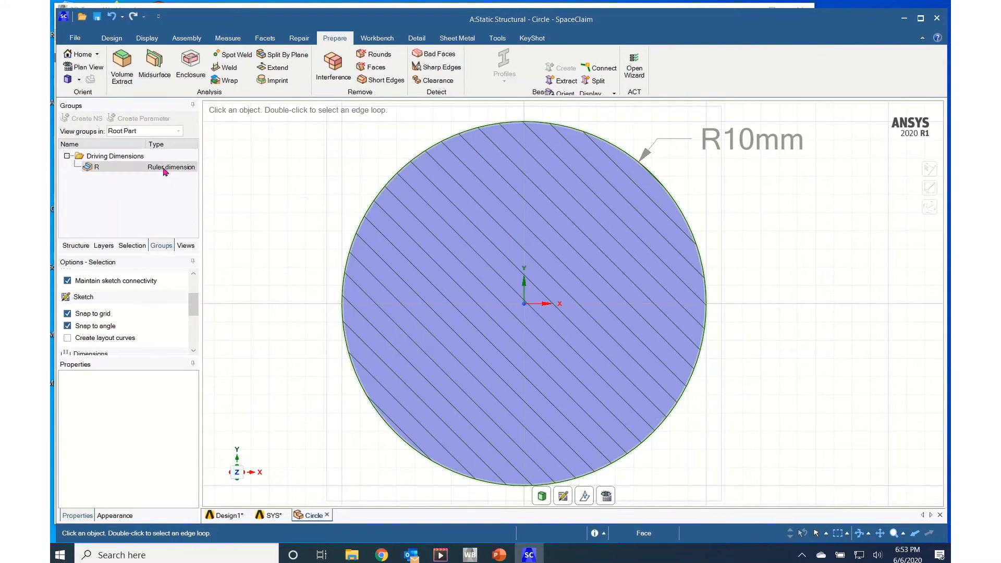
Step: Set the circular profile's driving radius R to 100 mm
click(164, 171)
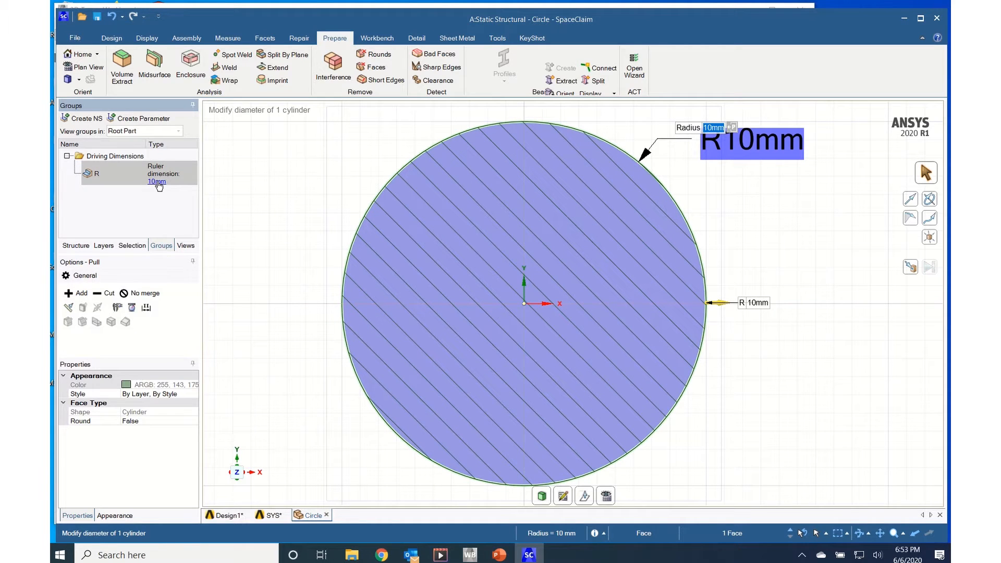
click(157, 182)
key(BackSpace)
text(100)
key(Return)
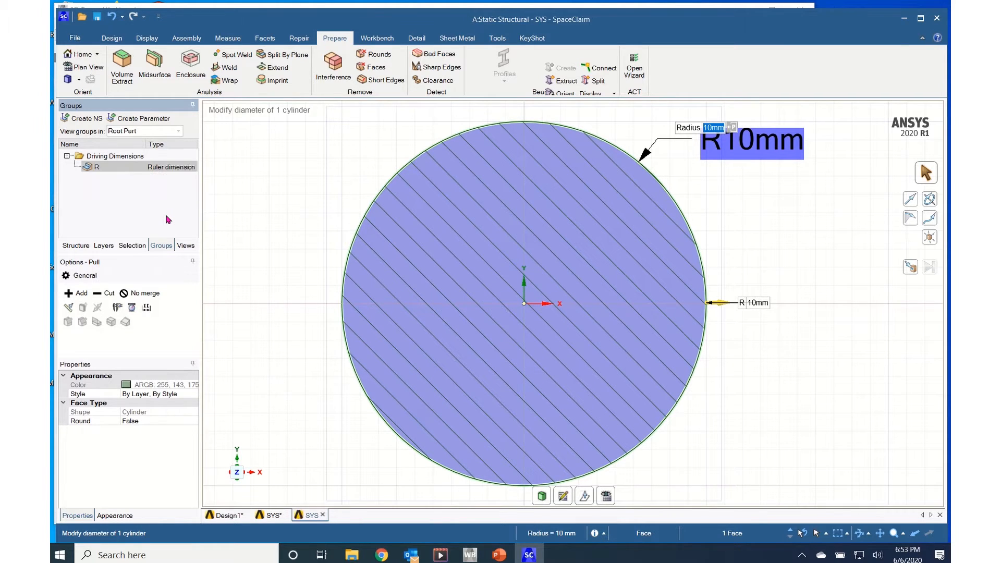
key(Tab)
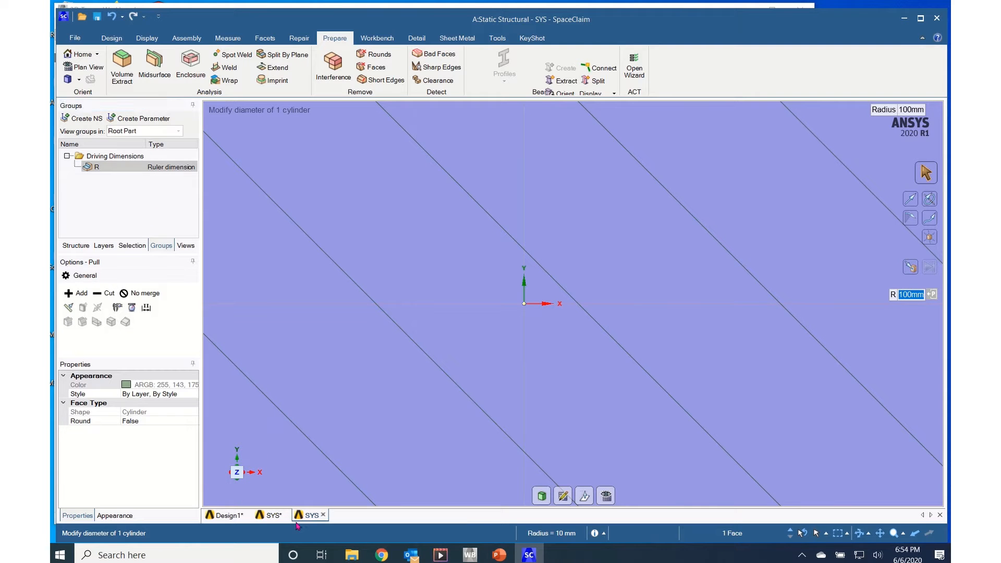
Step: Go back to the truss design and open its Rectangular Tube beam profile for editing
click(230, 516)
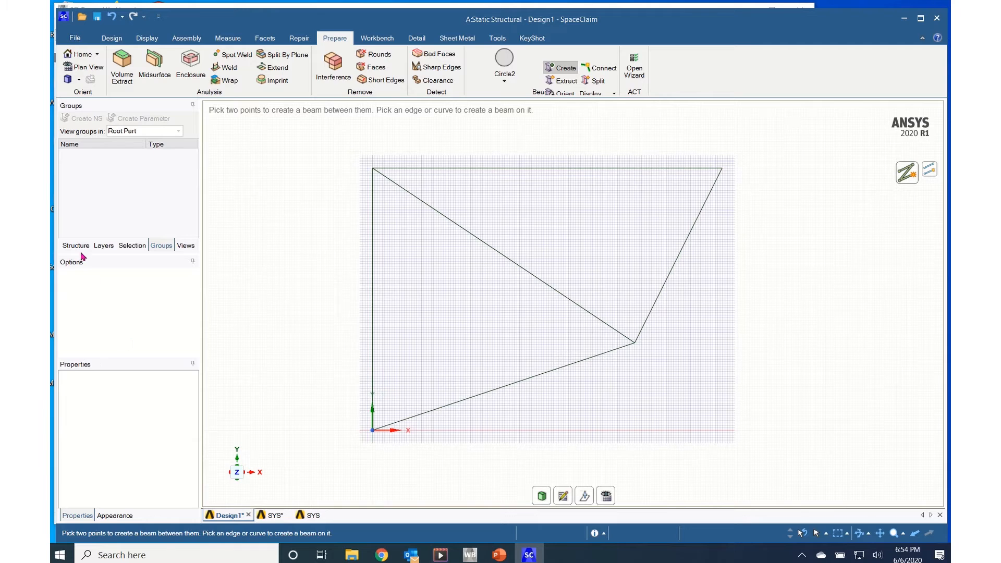
click(80, 248)
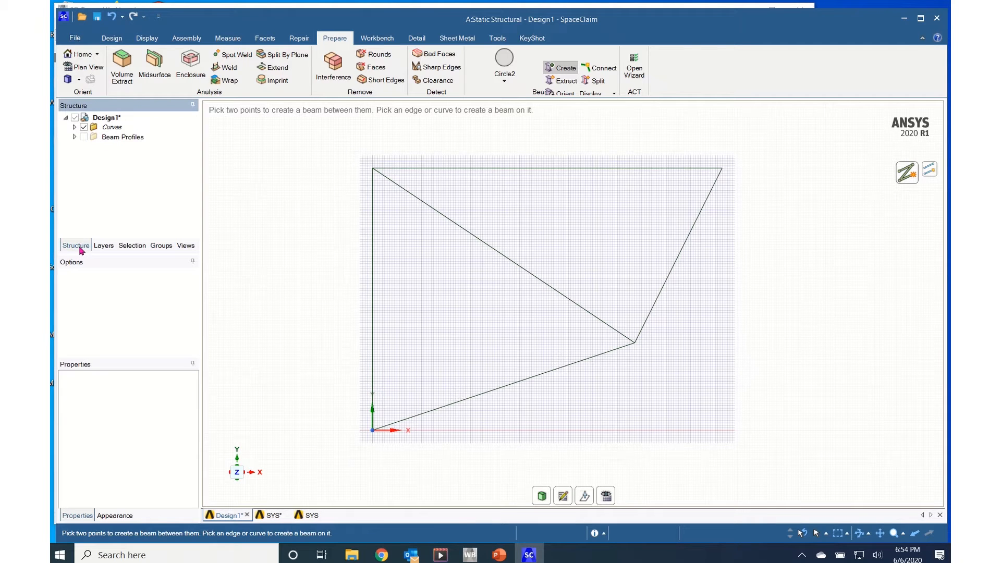
click(74, 137)
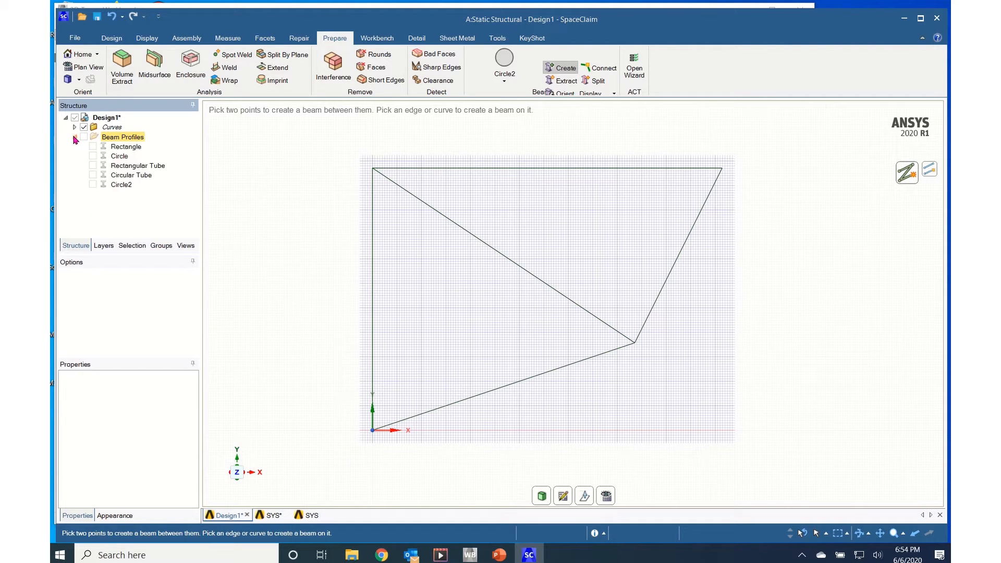
click(119, 167)
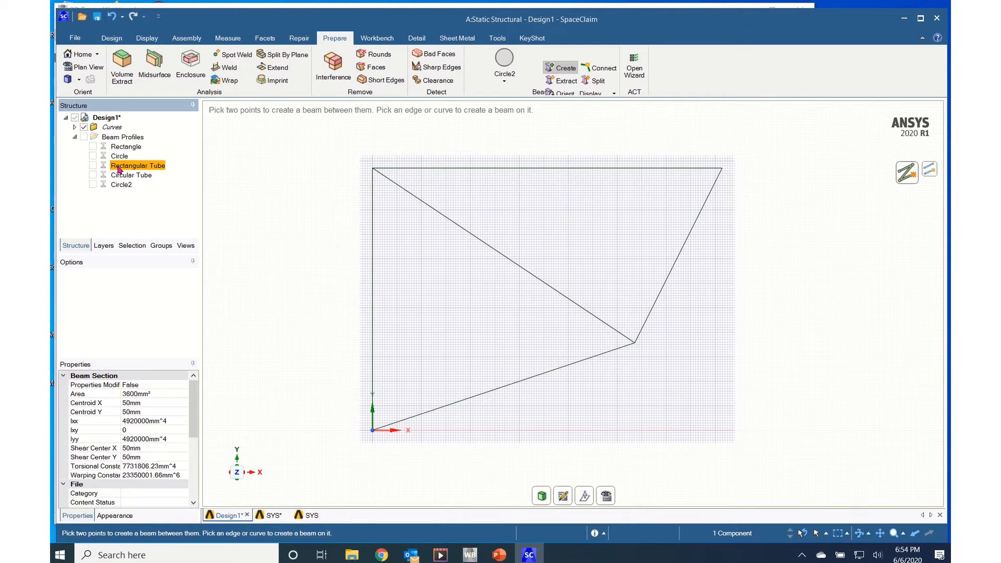
right_click(122, 168)
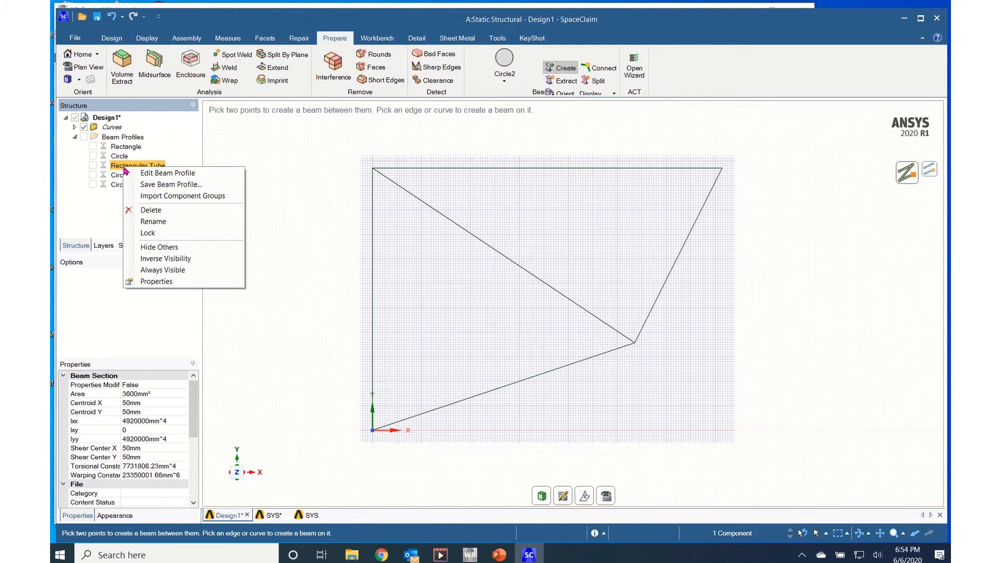
click(149, 176)
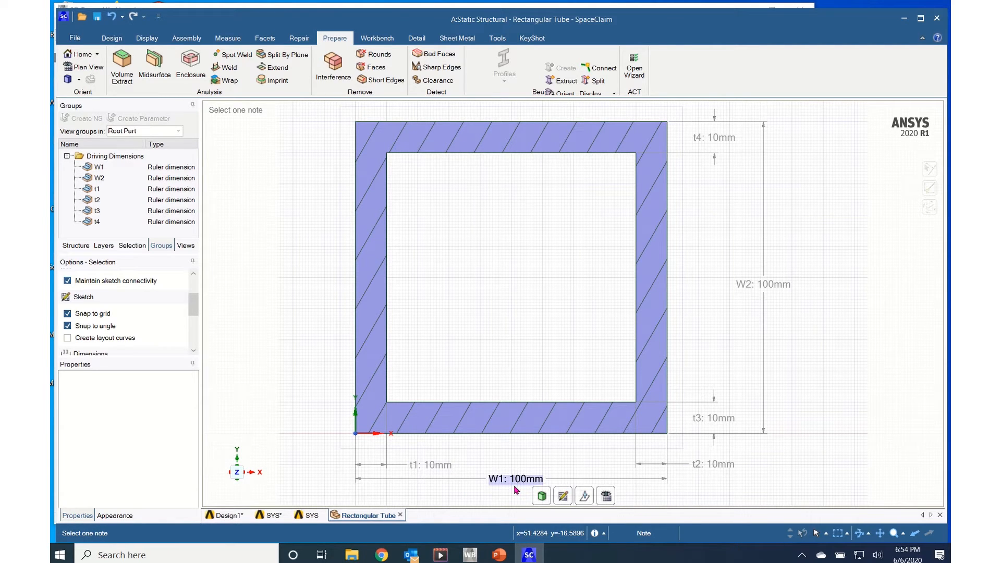
Step: Set the rectangular tube's outer dimensions W1 and W2 to 120 mm each
click(162, 171)
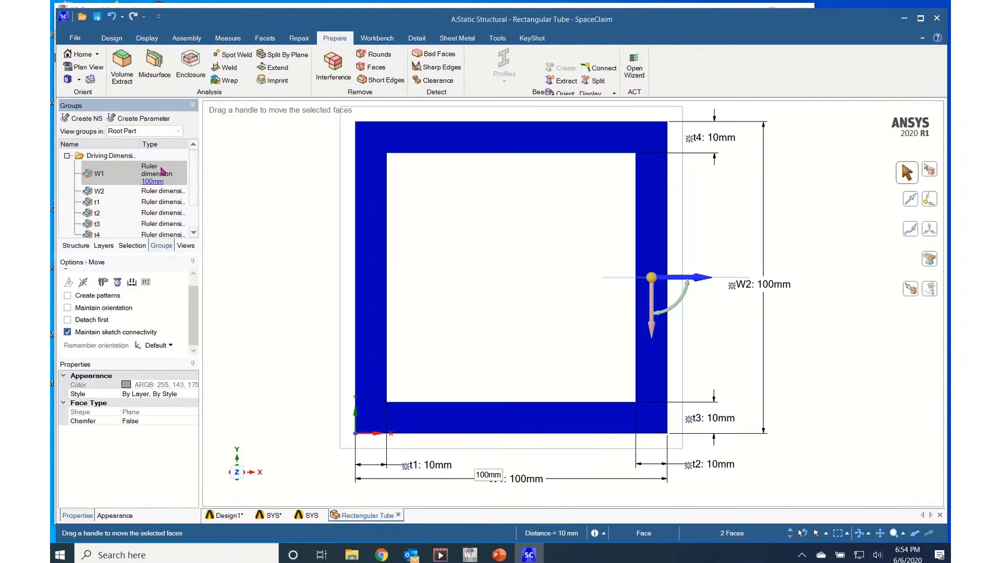
click(154, 182)
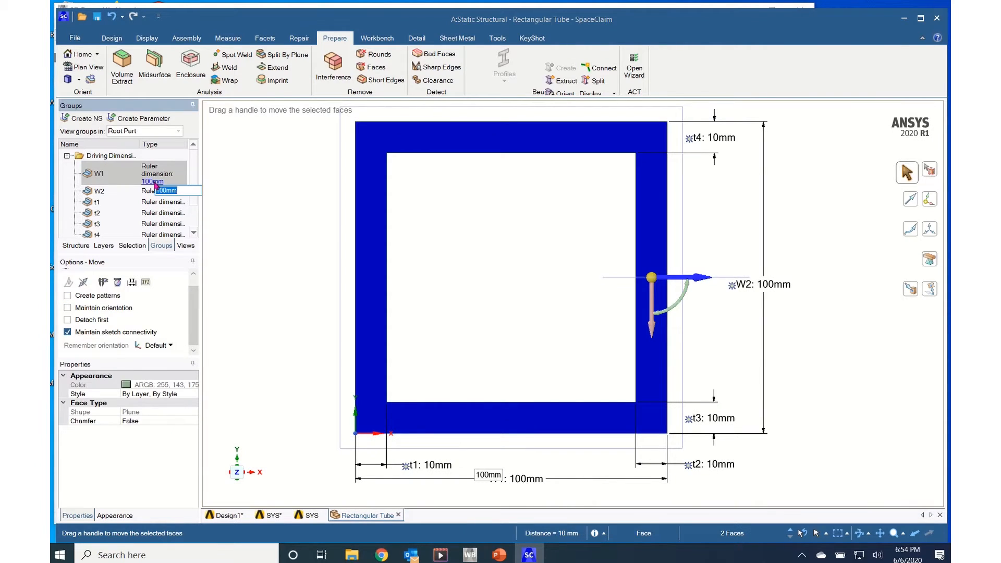
text(120)
key(Return)
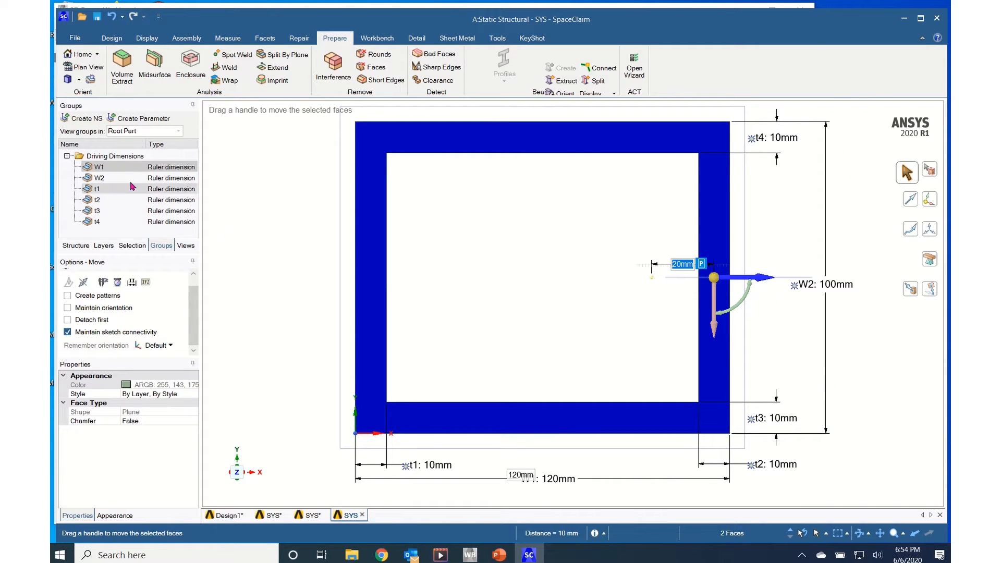
click(163, 181)
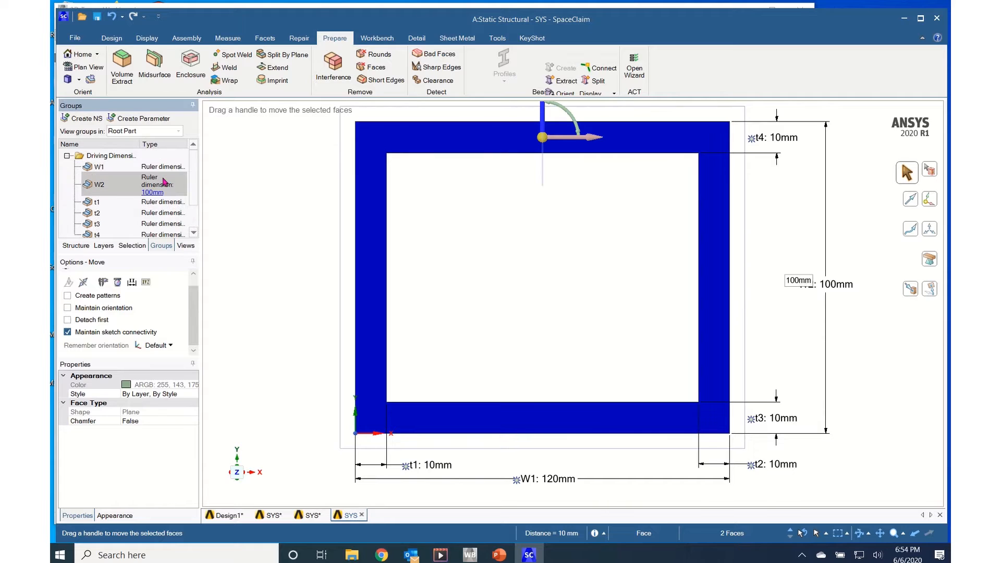
click(157, 193)
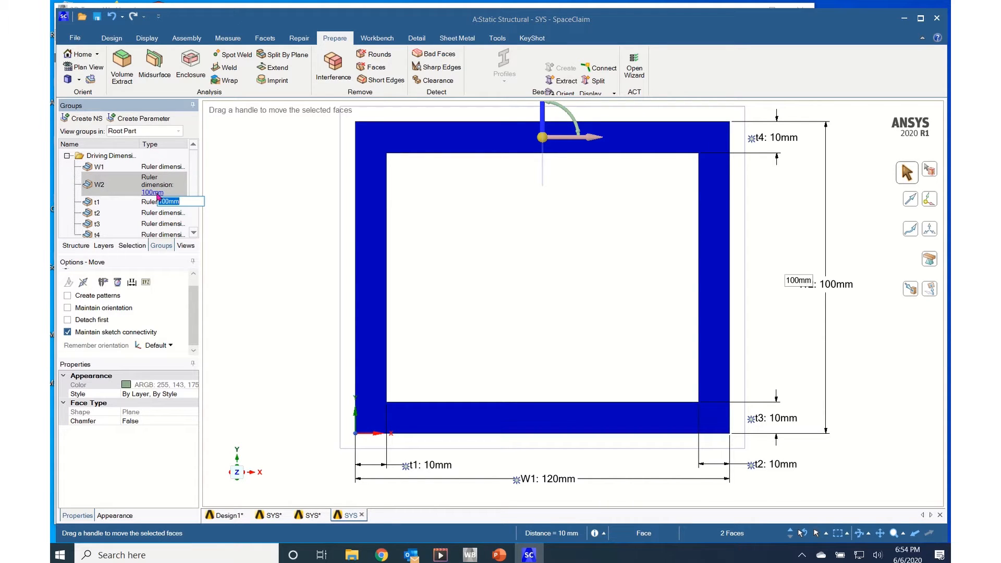
text(12)
key(Return)
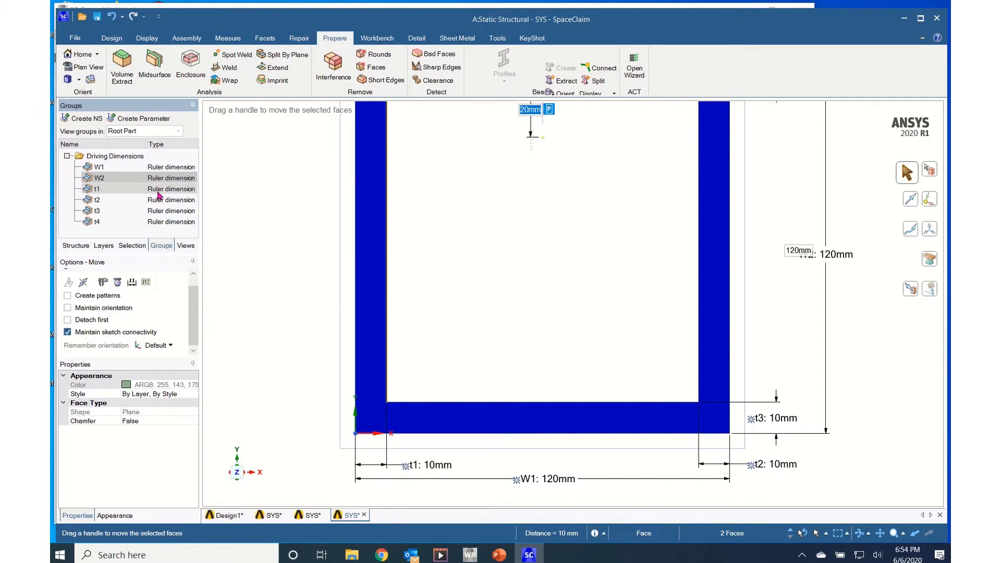
Step: Set the rectangular tube's side wall thicknesses t1 and t2 to 20 mm each
click(158, 192)
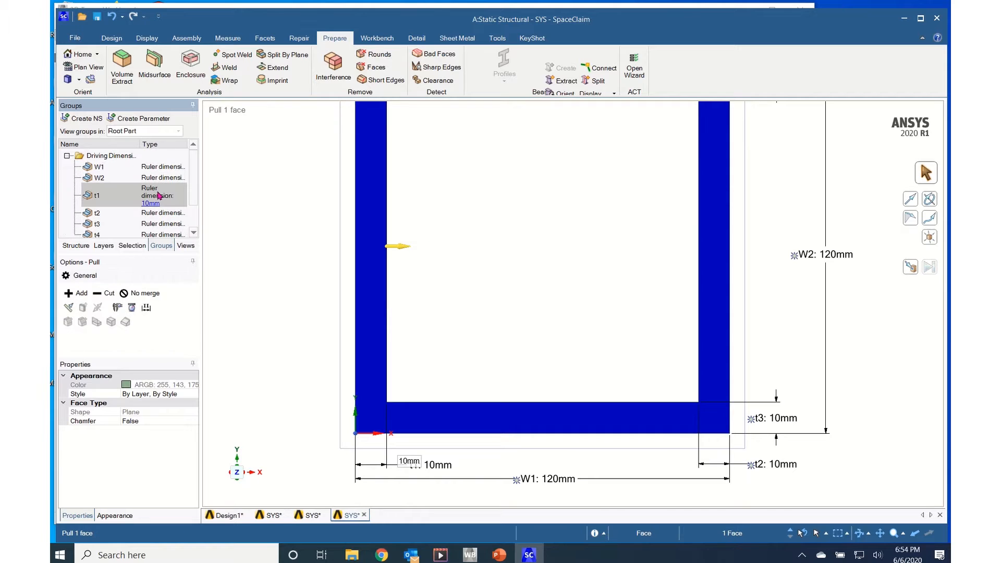
click(151, 204)
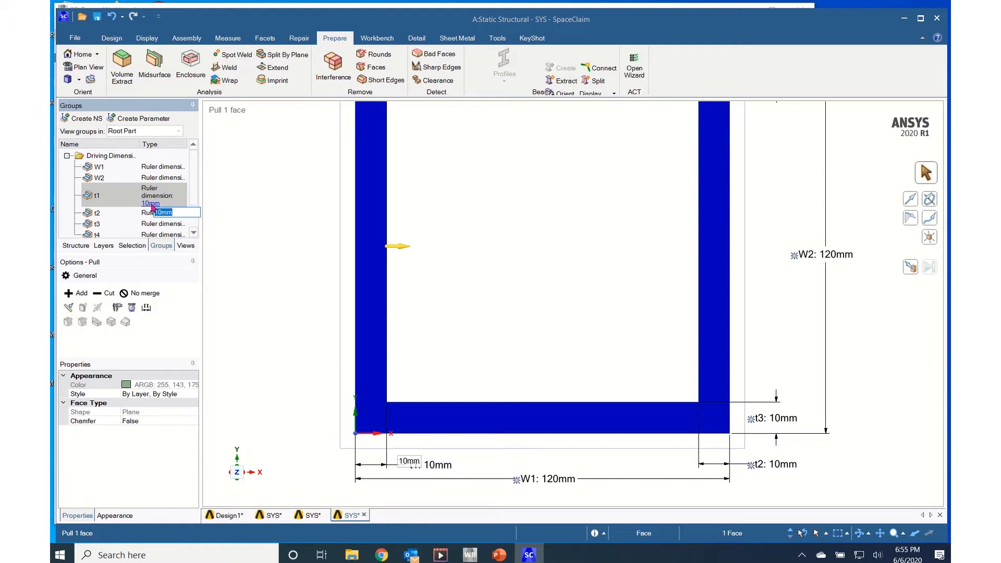
text(20)
key(Return)
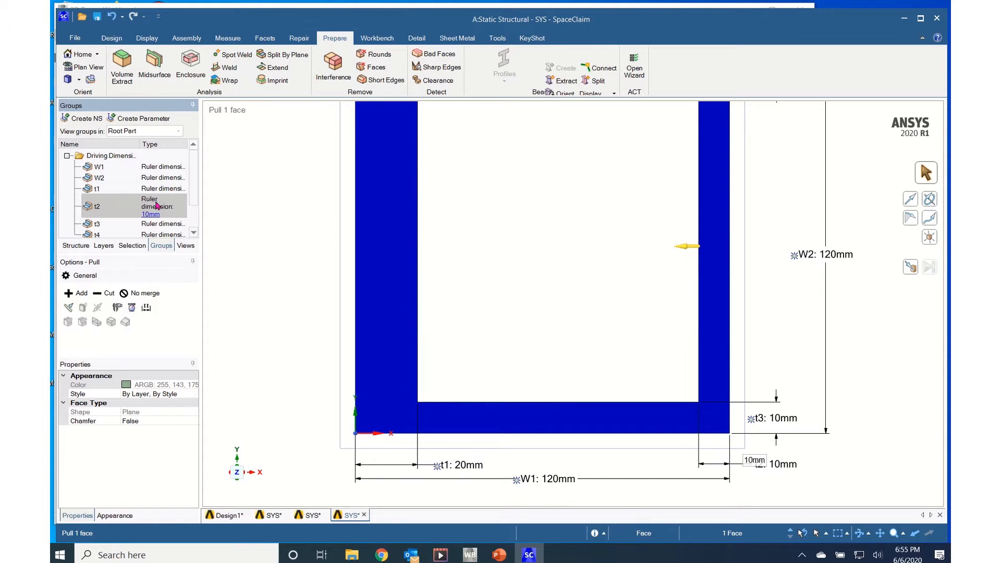
click(156, 218)
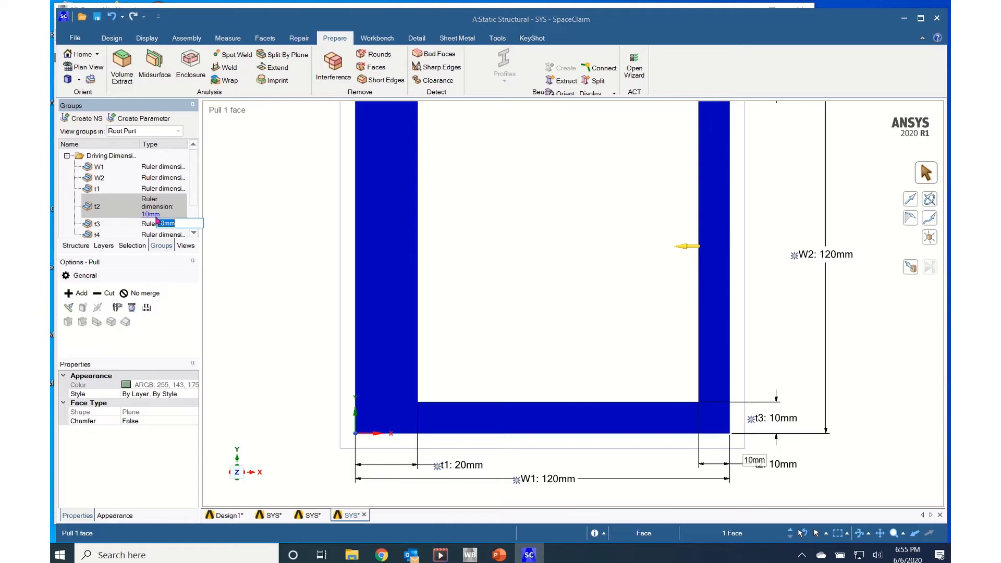
text(20)
key(Return)
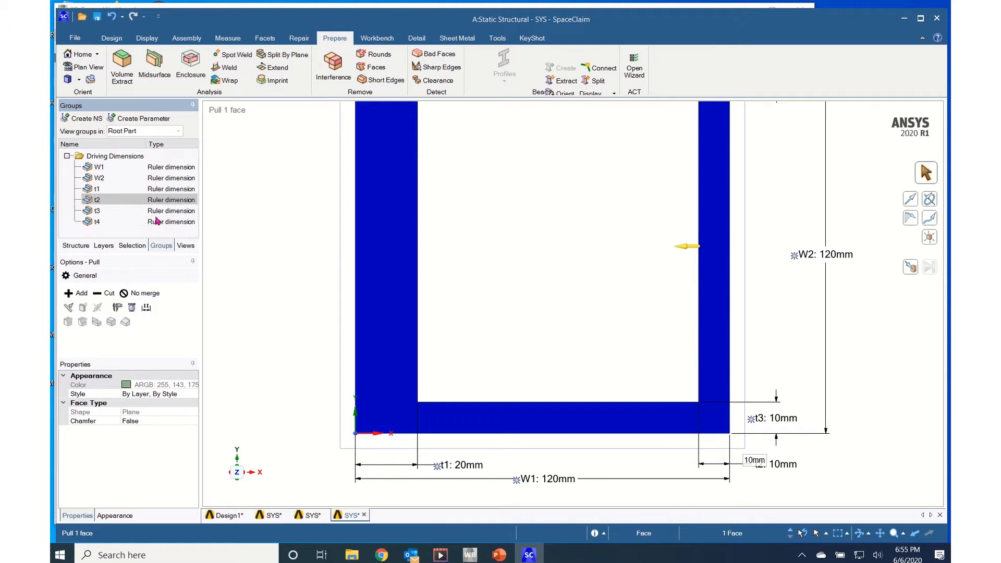
Step: Set the rectangular tube's lower and upper wall thicknesses t3 and t4 to 20 mm each
click(159, 212)
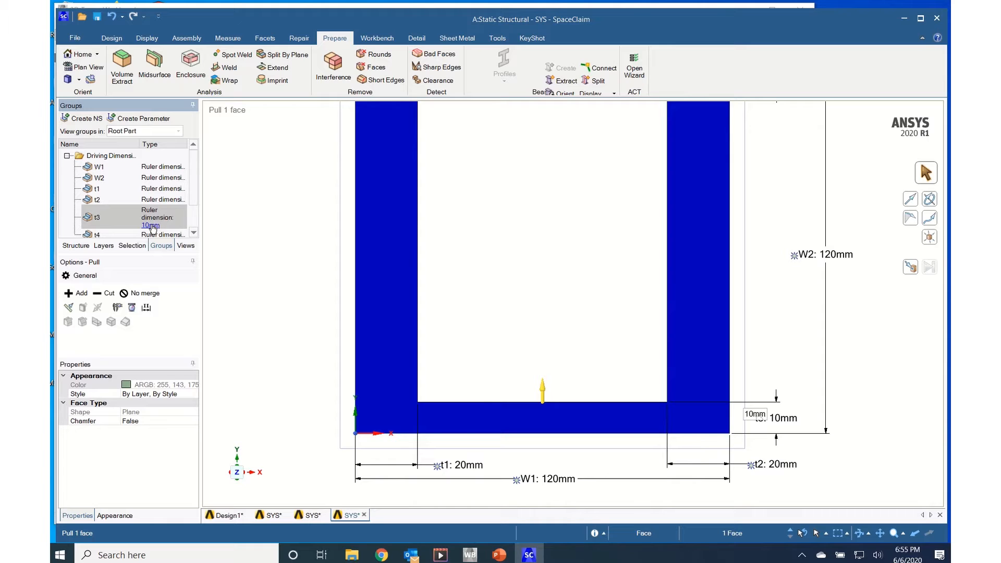
click(153, 227)
text(20)
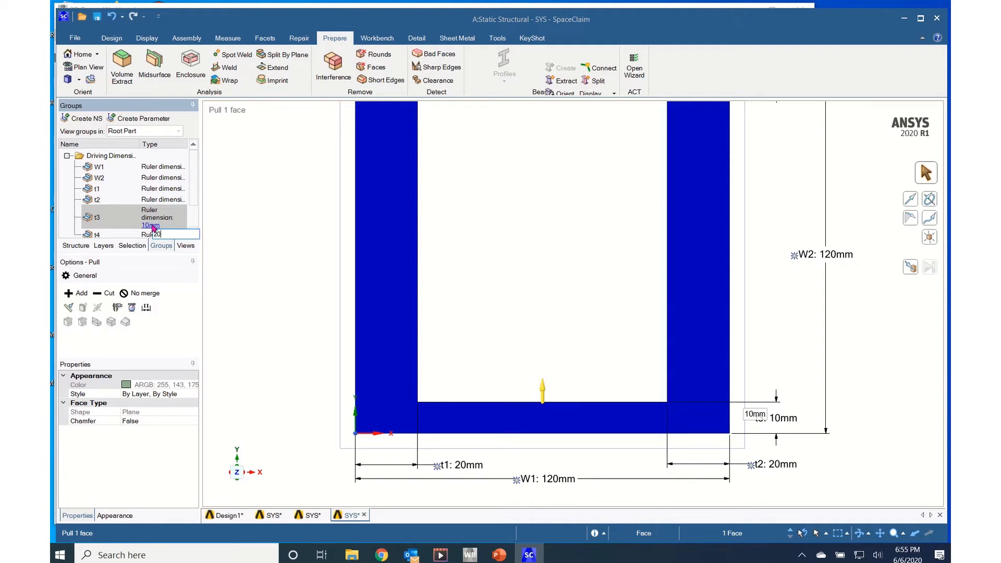
key(Return)
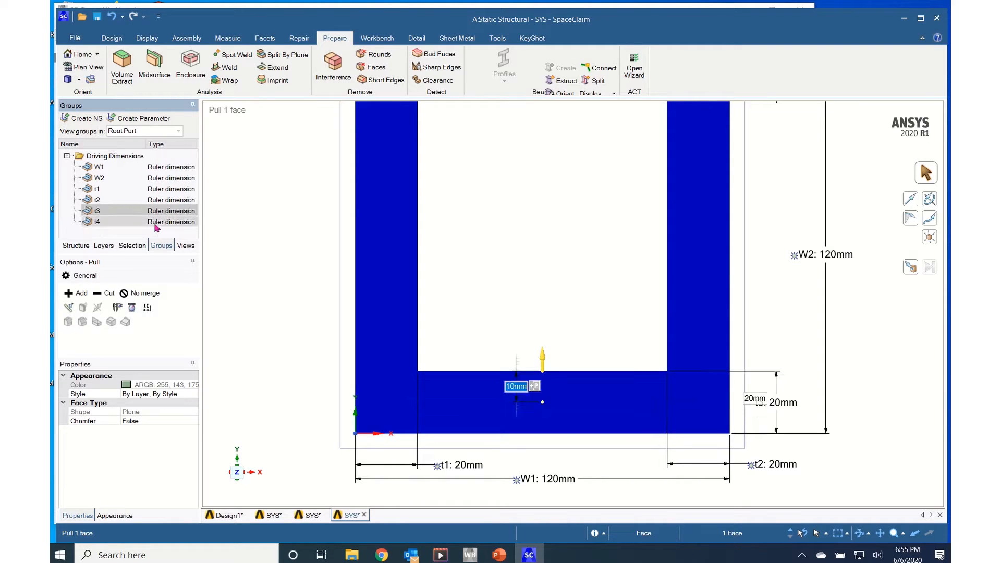
mouse_move(157, 229)
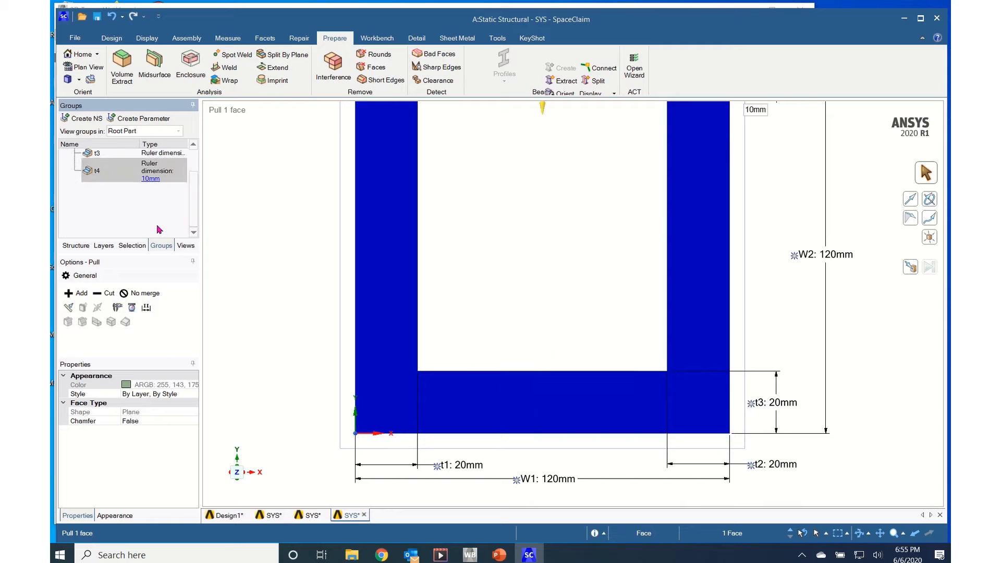
click(152, 180)
text(20)
key(Return)
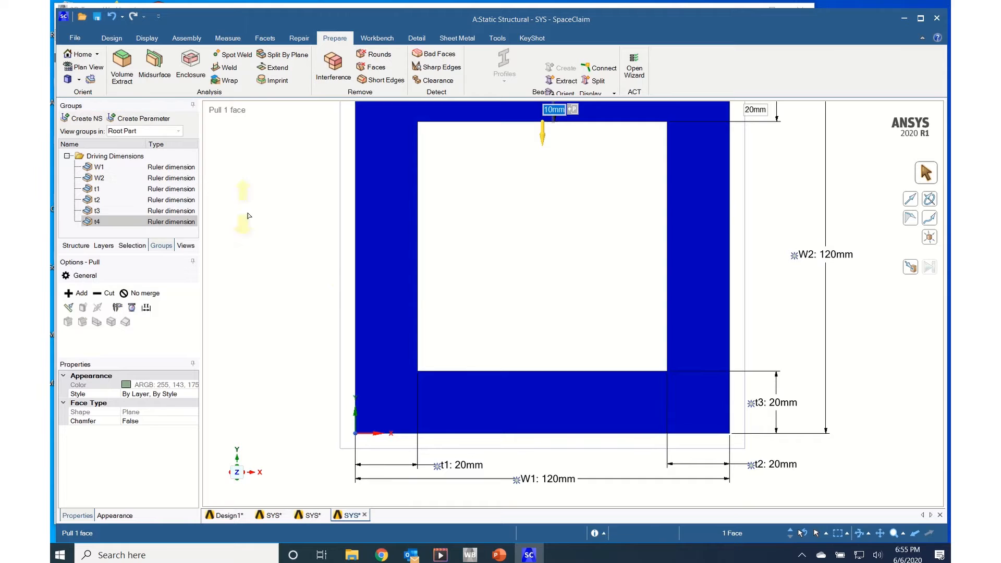
Step: Examine the whole rectangular tube cross-section and its width, height and wall thickness dimensions
scroll(563, 331, down, 2)
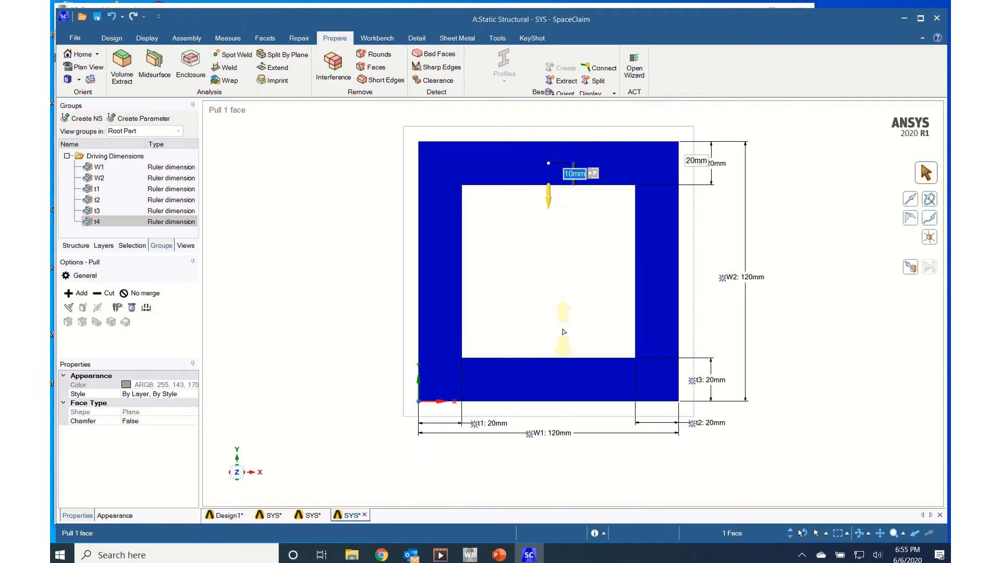
scroll(563, 332, up, 3)
scroll(564, 331, down, 3)
scroll(563, 331, up, 3)
scroll(563, 331, down, 1)
scroll(563, 331, down, 1)
scroll(563, 331, up, 3)
scroll(563, 332, down, 4)
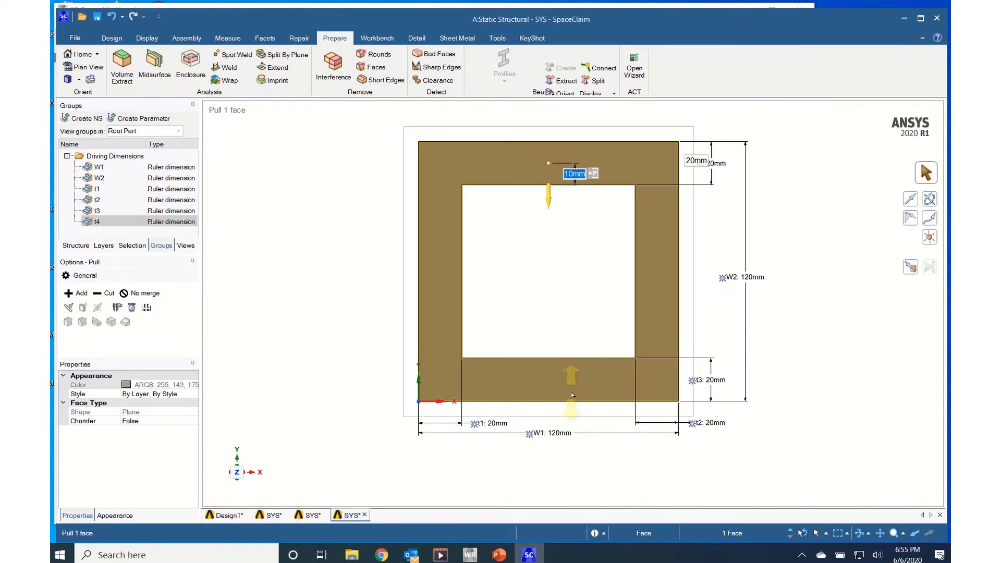
scroll(564, 332, down, 1)
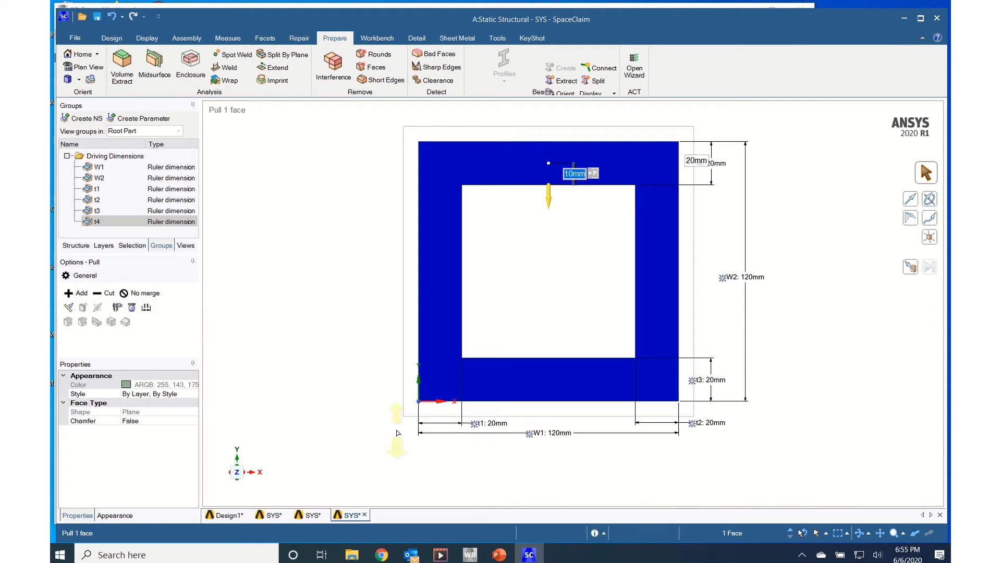
Step: Return to the truss design and open its Circular Tube beam profile for editing
click(228, 517)
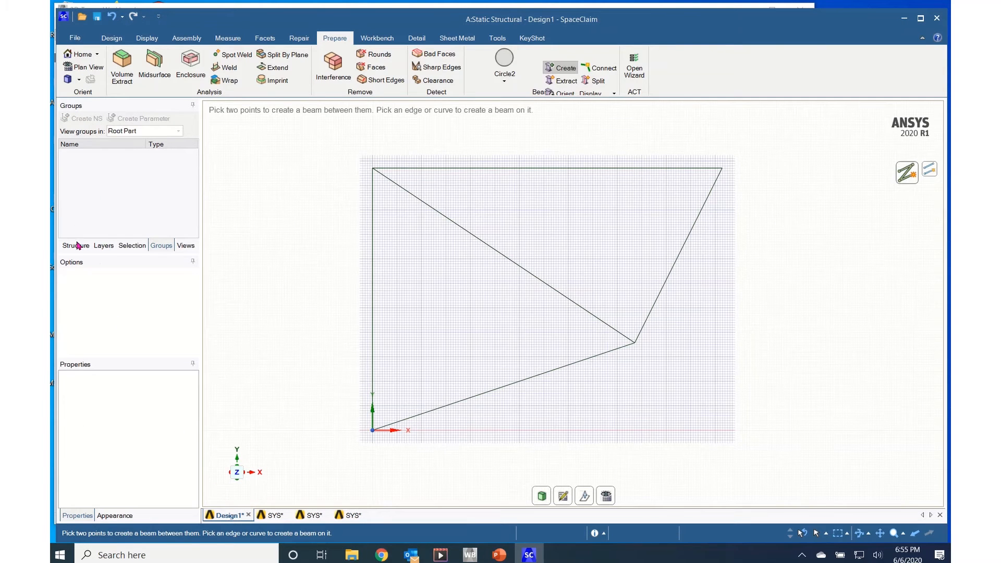
click(77, 246)
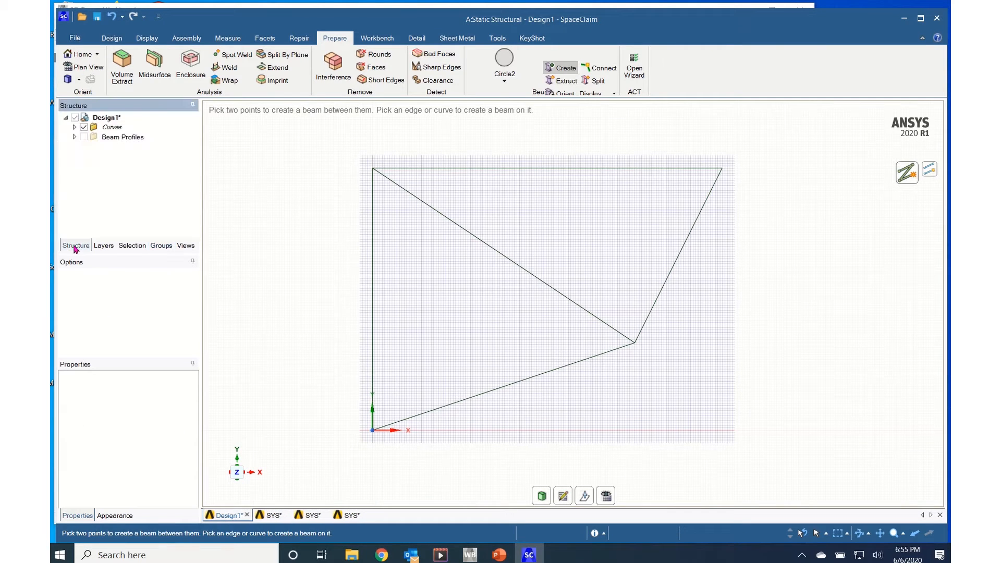
click(75, 136)
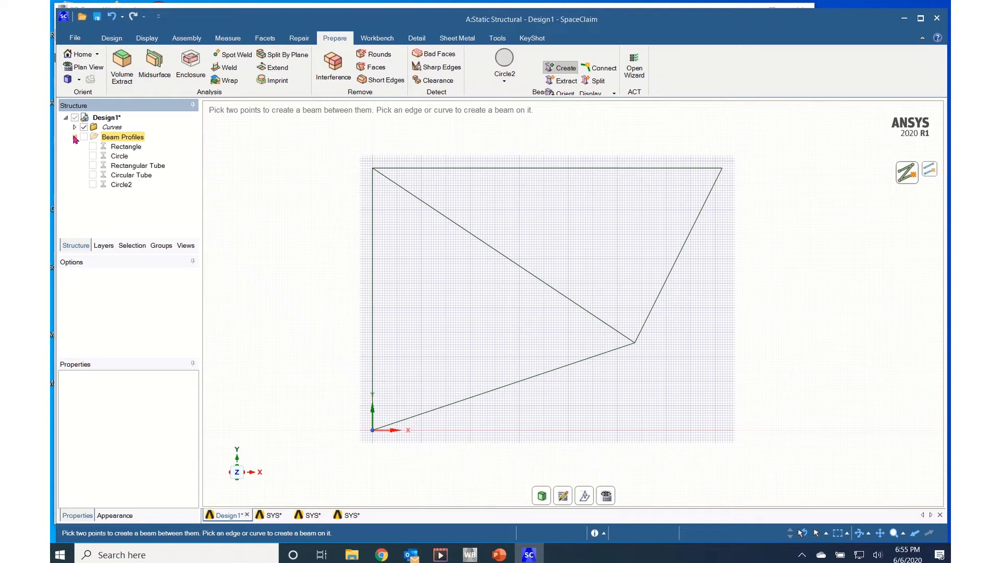
click(127, 177)
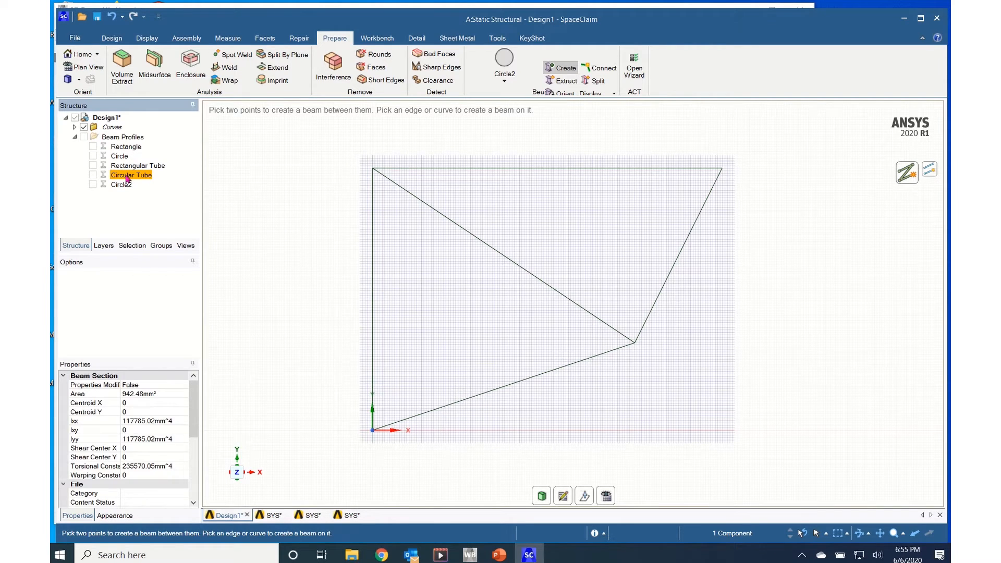
right_click(127, 177)
click(165, 182)
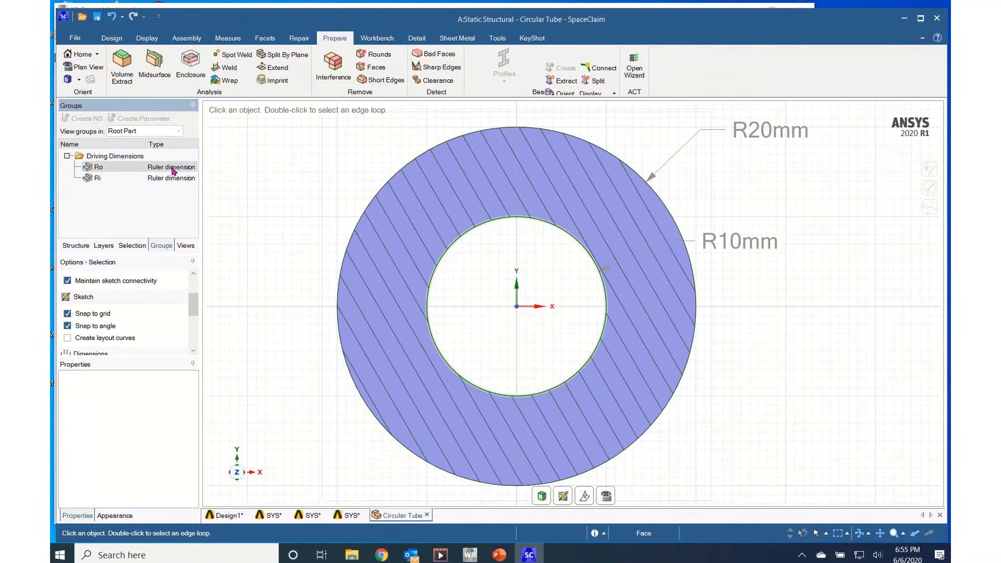
Step: Set the circular tube's outer radius Ro to 120 mm
click(174, 170)
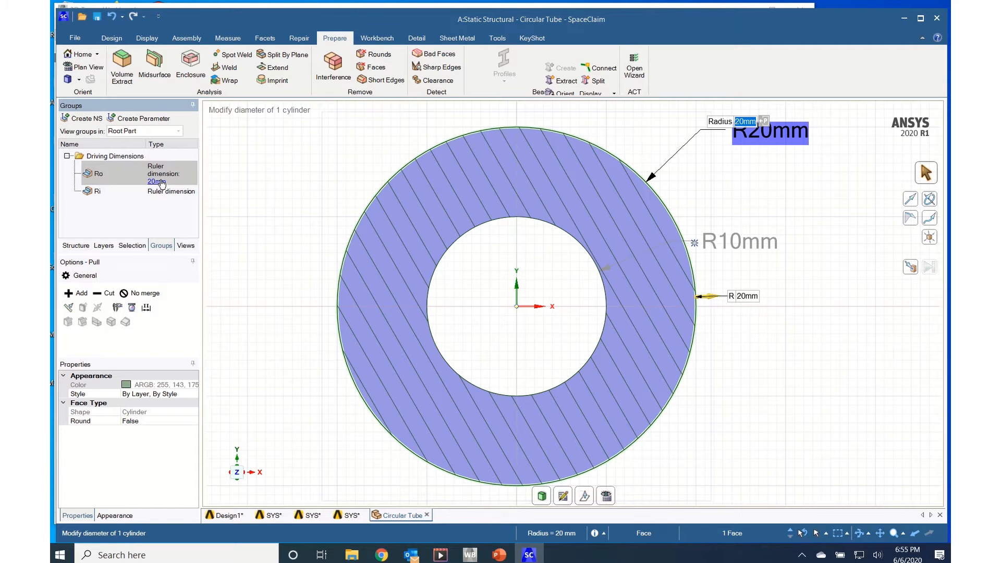
click(162, 182)
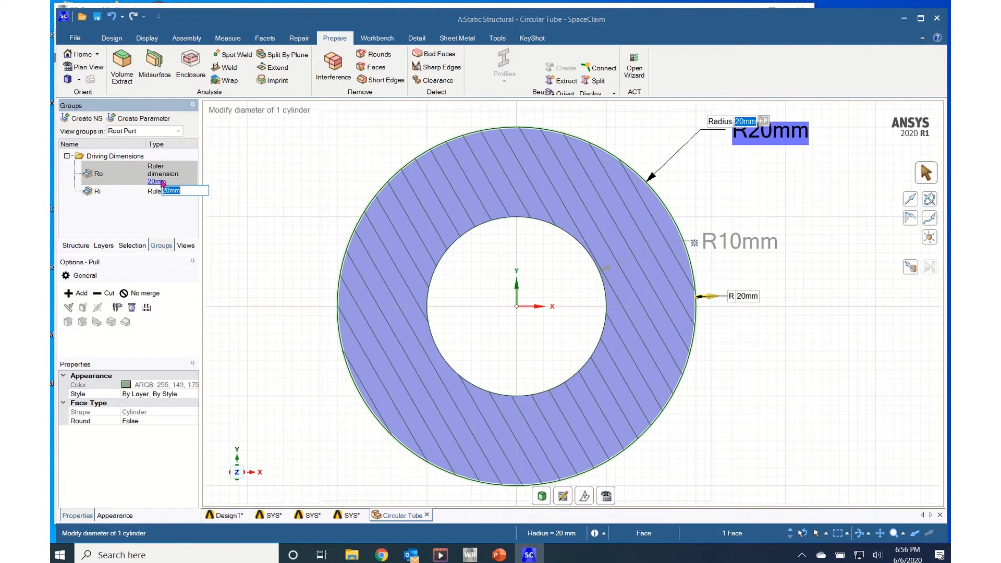
text(12)
key(Return)
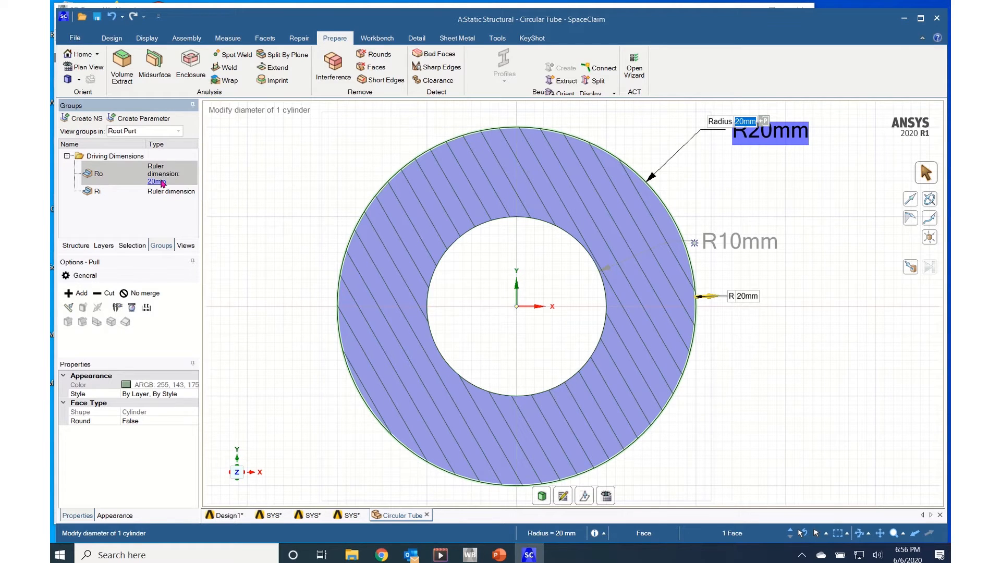
click(162, 182)
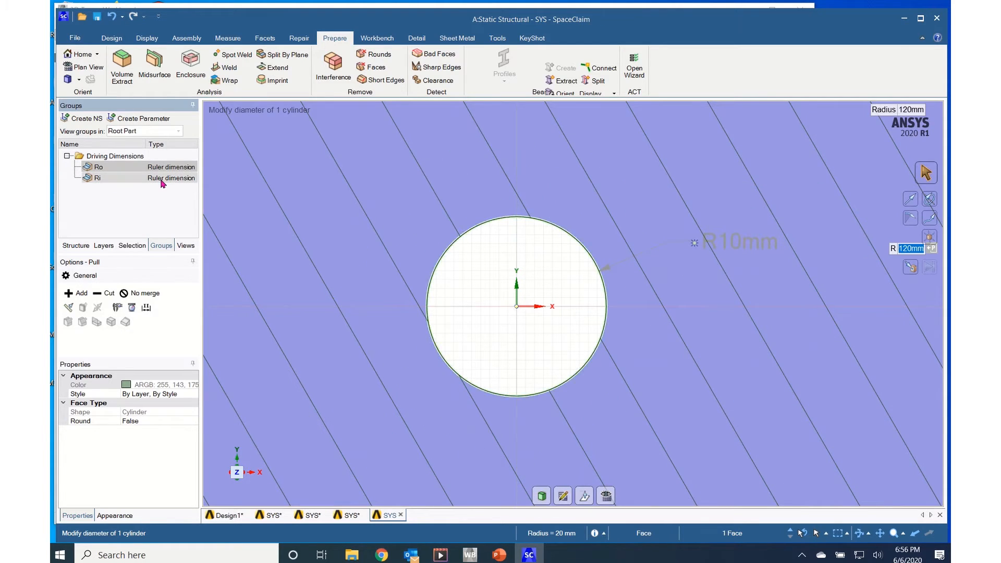
Step: Set the circular tube's inner radius Ri to 100 mm and bring the whole section into view
click(163, 184)
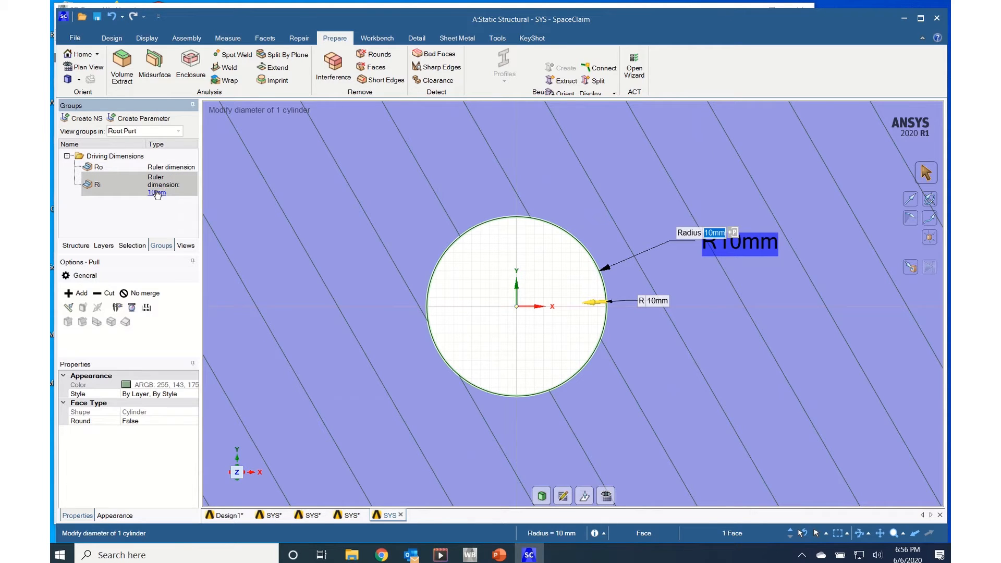
click(157, 193)
text(100)
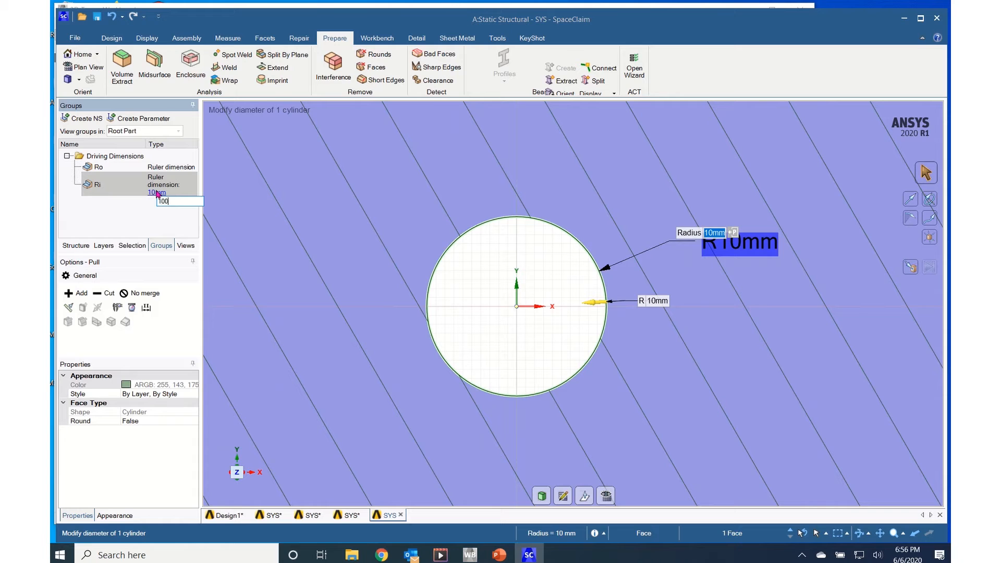
key(Return)
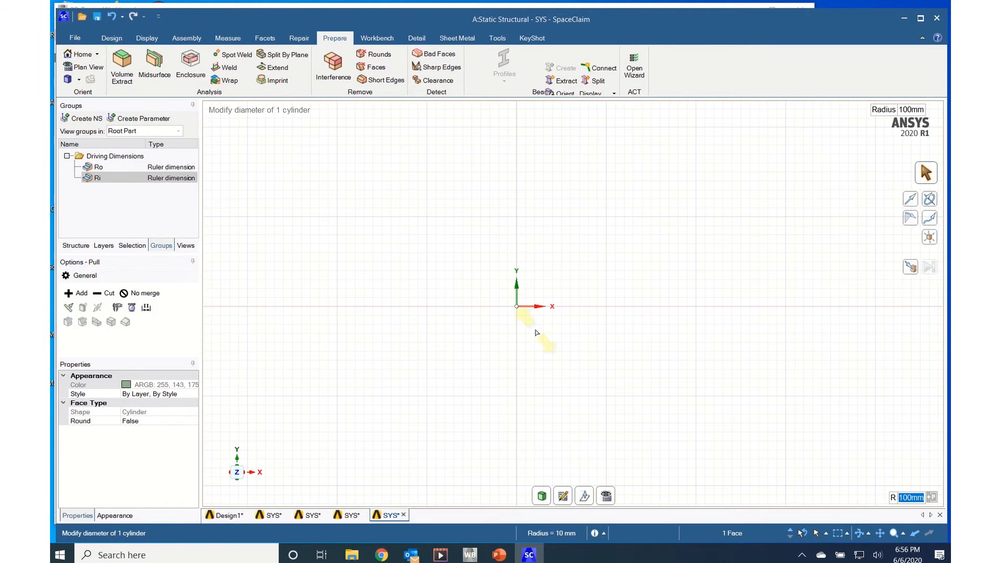
scroll(535, 332, down, 2)
scroll(535, 333, down, 3)
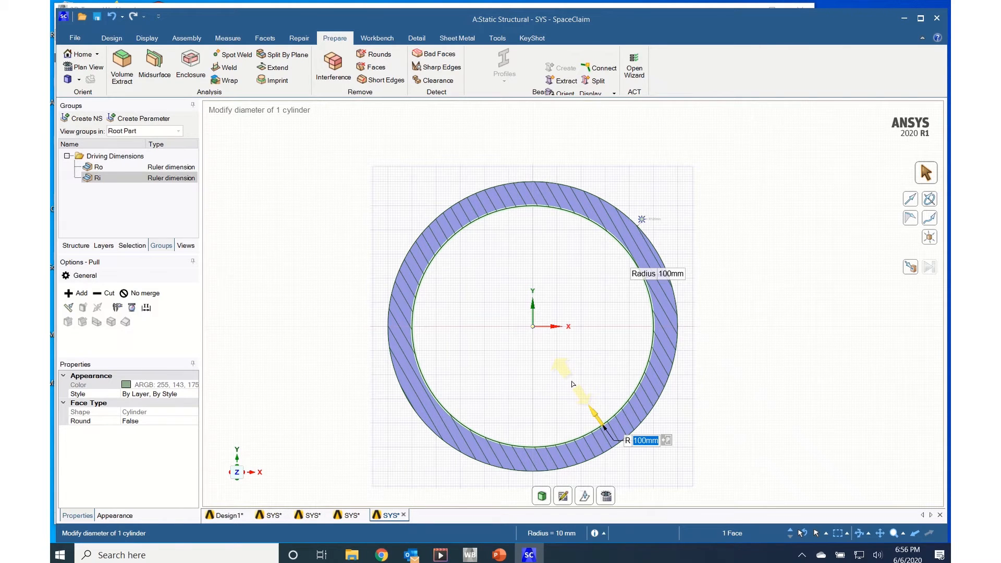
Step: Return to the truss design and open its Circle2 beam profile for editing
click(227, 519)
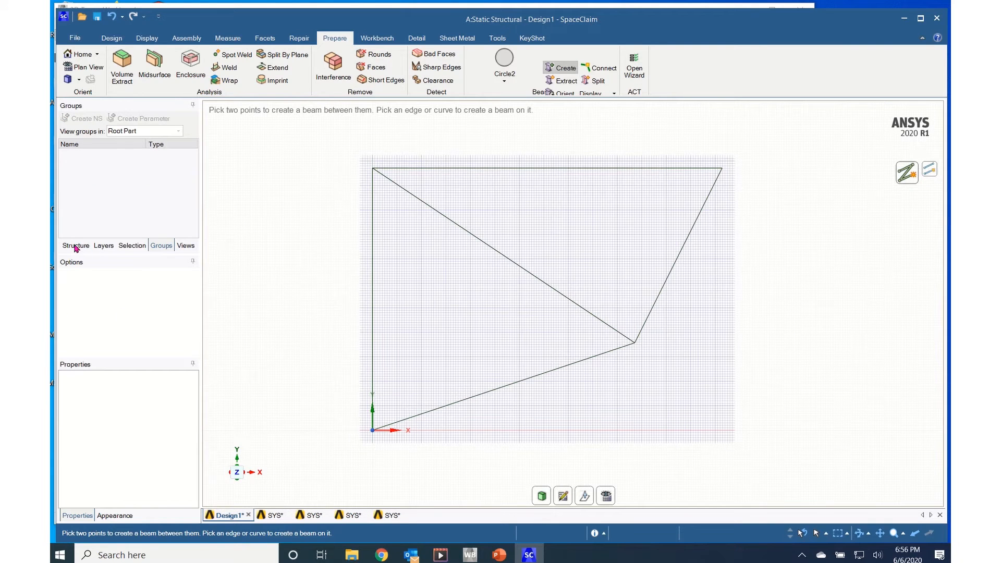
click(76, 246)
click(75, 137)
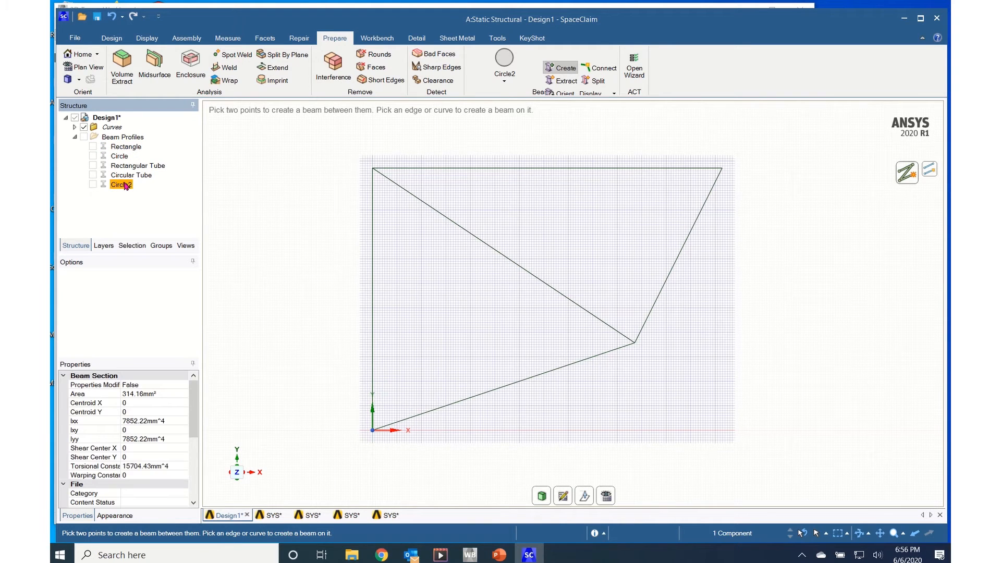
right_click(125, 186)
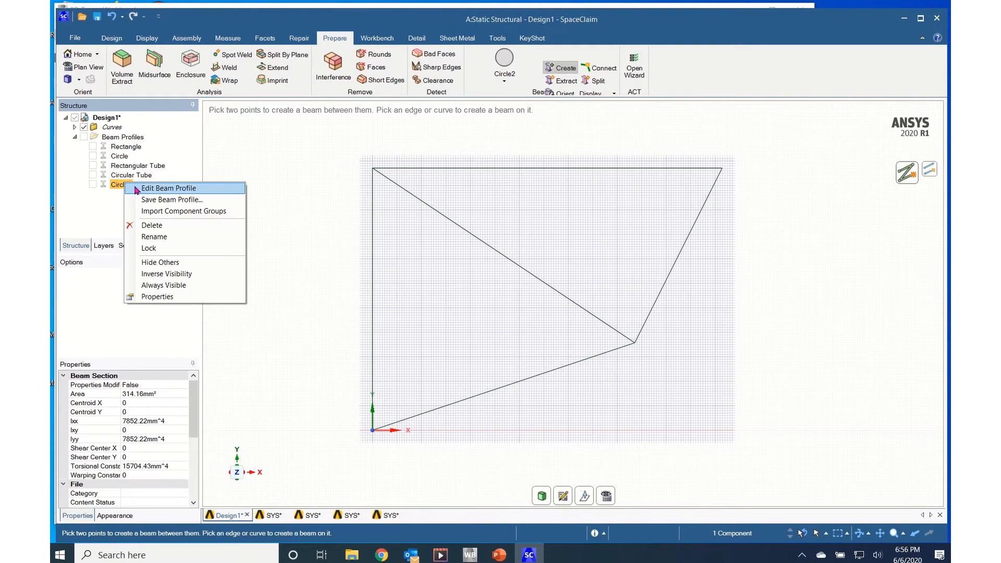
click(155, 192)
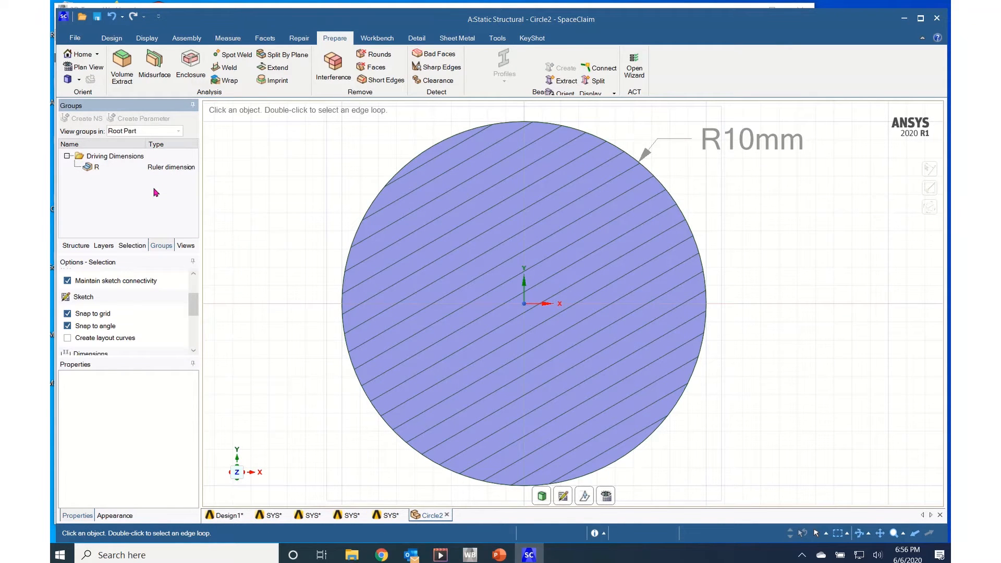
Step: Set the Circle2 profile's radius R to 50 mm
click(161, 168)
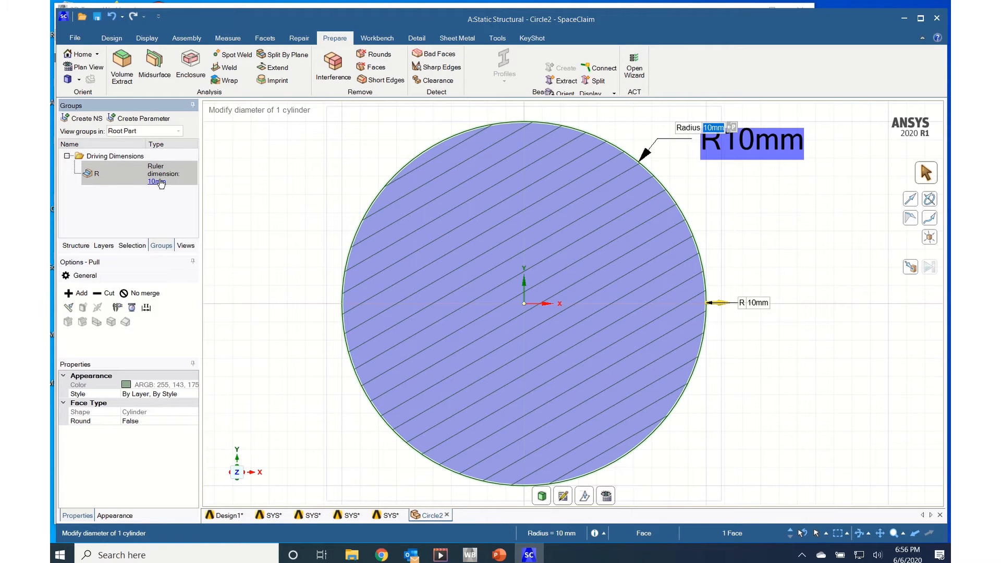
click(161, 182)
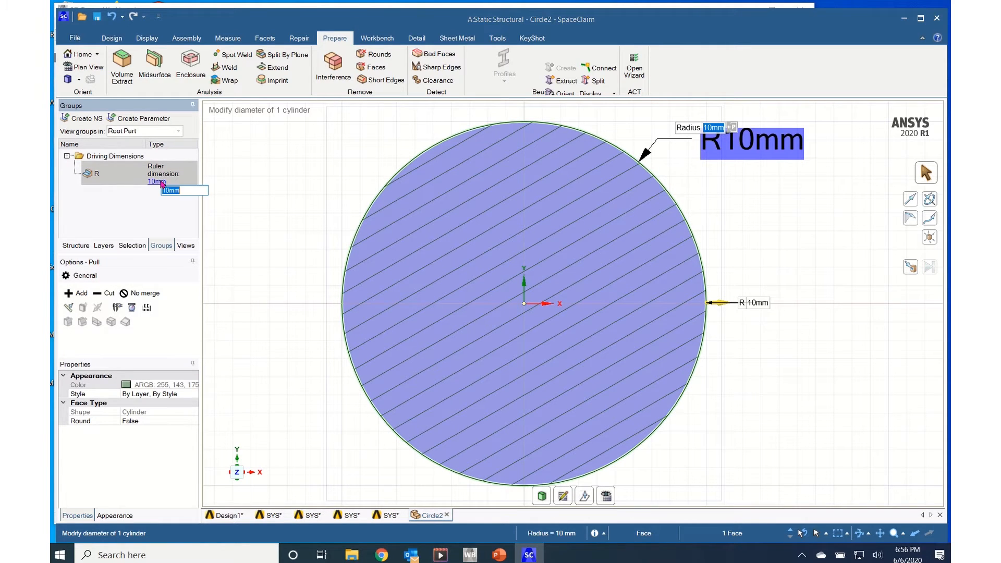
text(50)
key(Return)
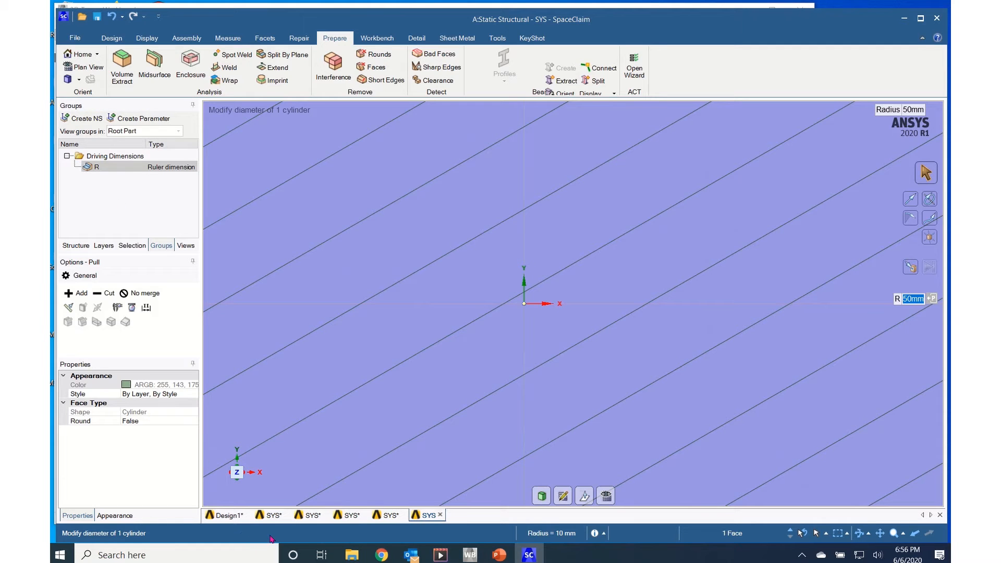
Step: Review the edited circular tube and rectangular tube cross-sections in their open profile documents
click(391, 516)
scroll(456, 390, up, 3)
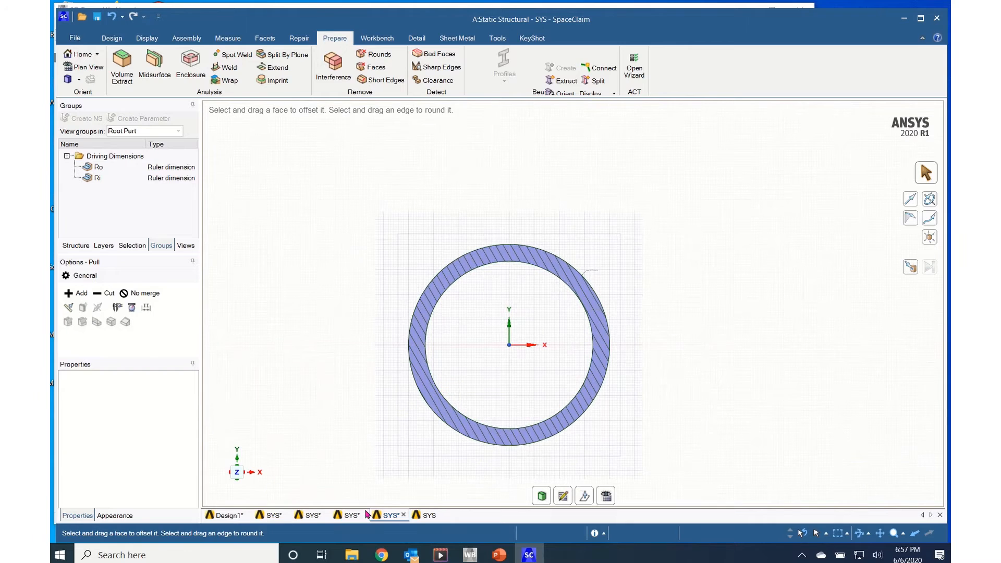
click(348, 515)
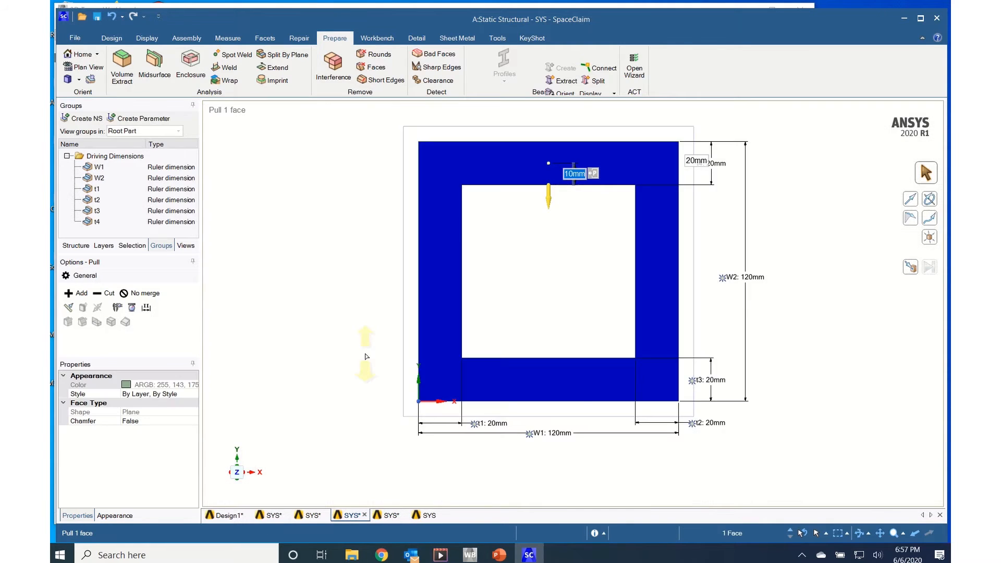
scroll(365, 358, down, 2)
scroll(366, 359, up, 1)
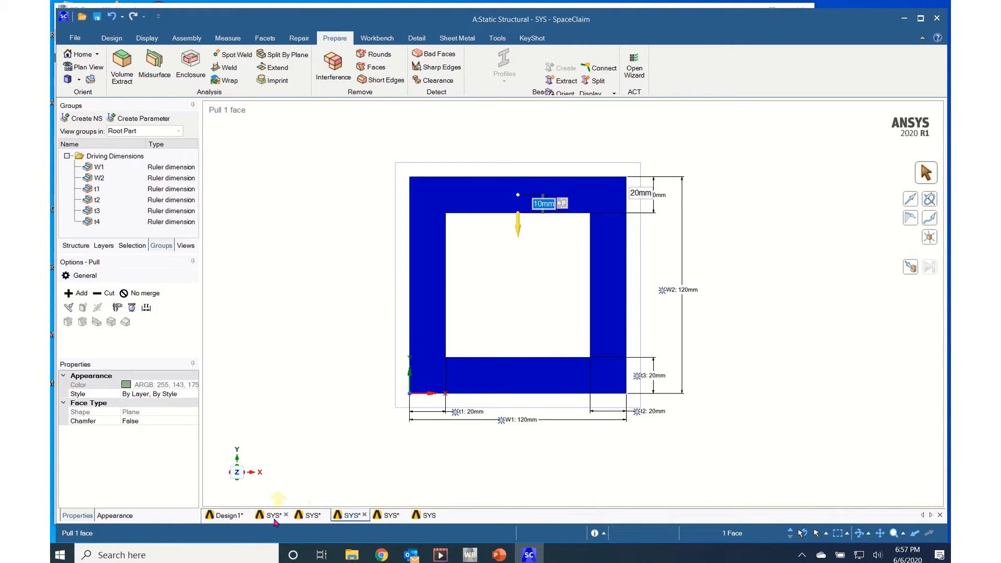
Step: Return to the truss design and check which beam profiles it contains
click(229, 515)
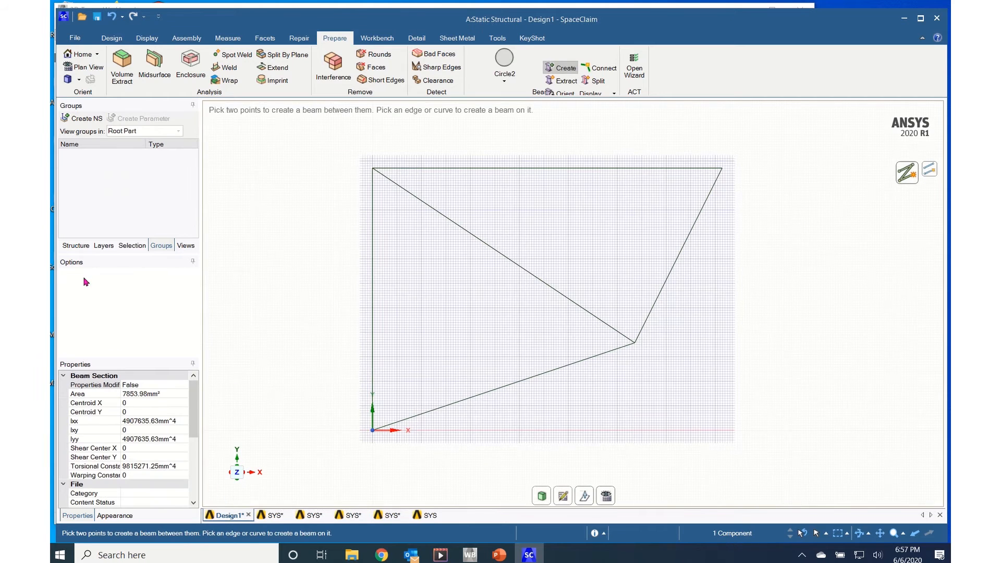
click(76, 246)
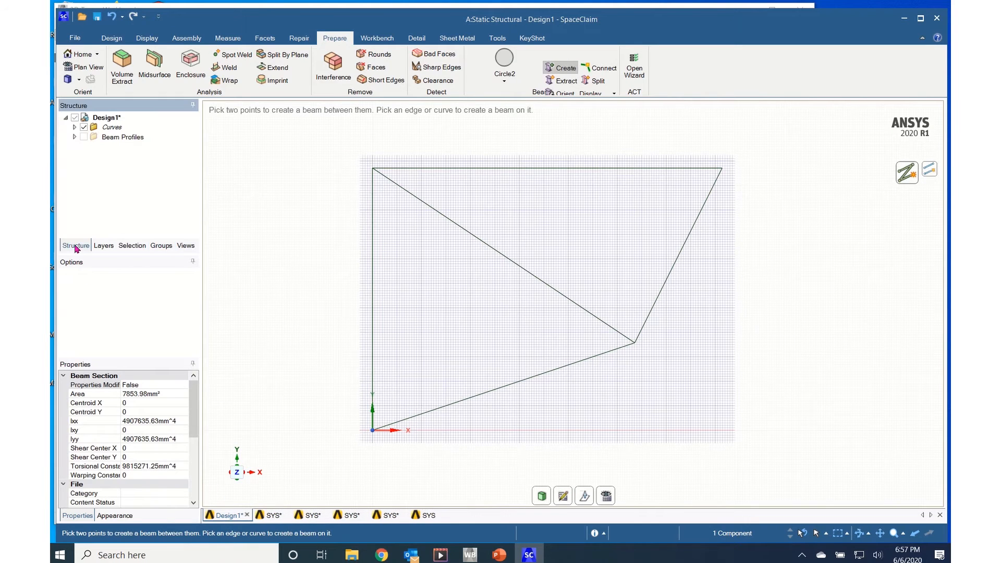
click(74, 137)
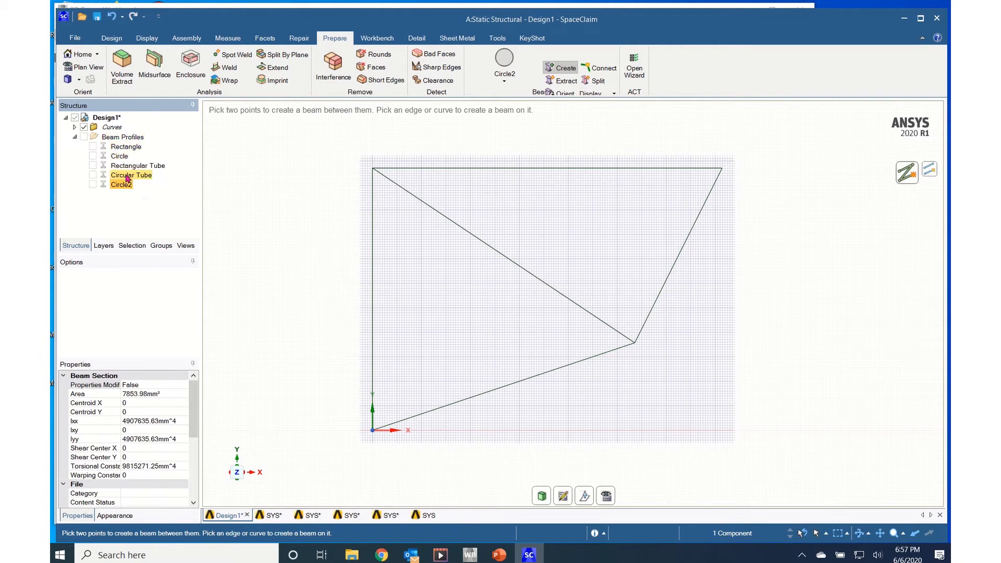
click(74, 137)
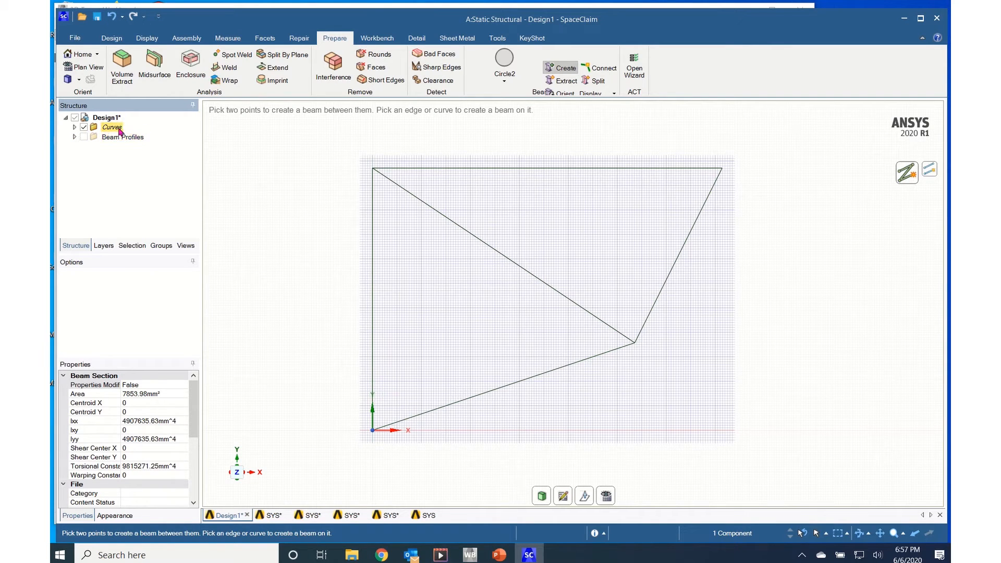
Step: Create a Circle2 beam on the truss's upper horizontal line and show it under Beams in the structure tree
click(74, 128)
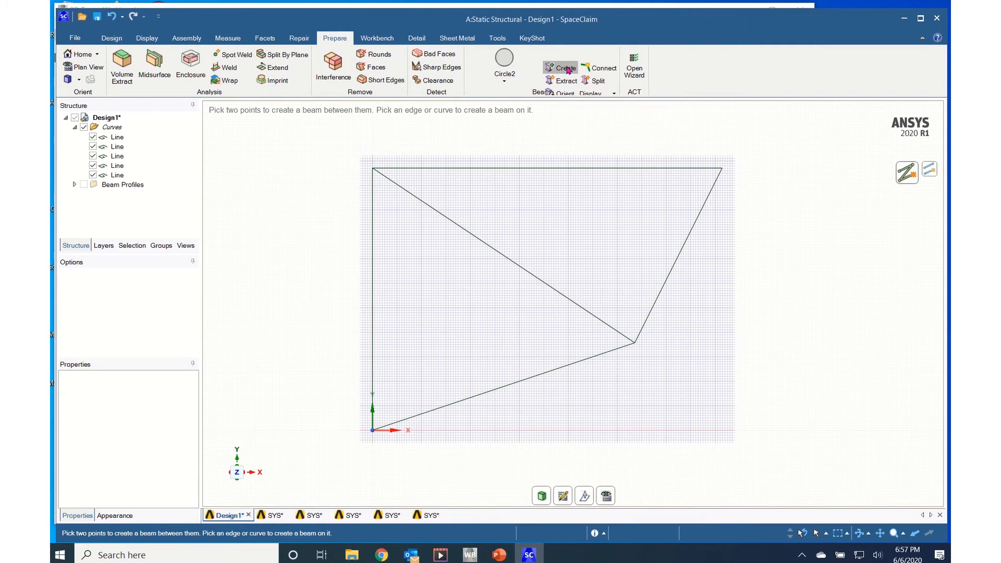
click(530, 169)
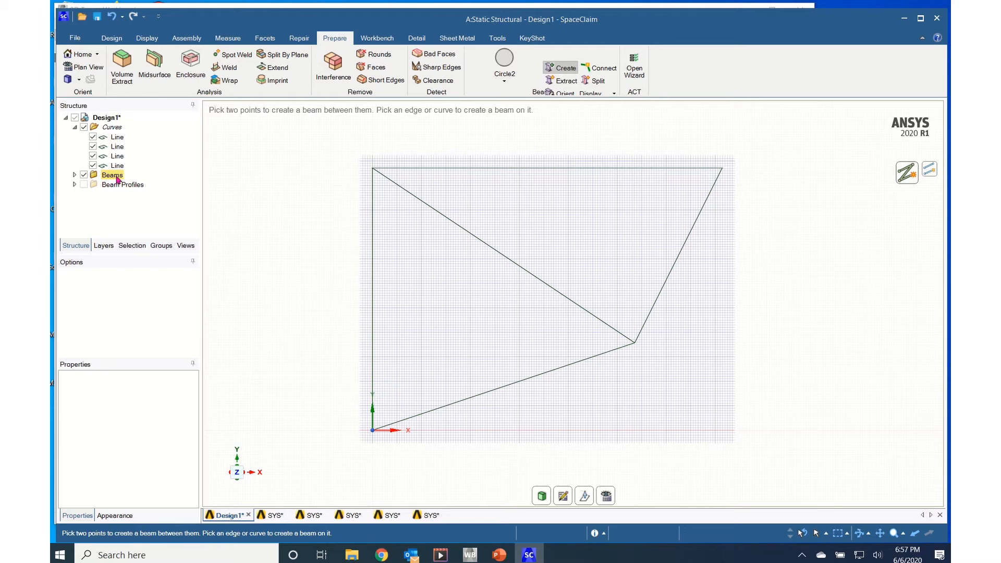
click(74, 174)
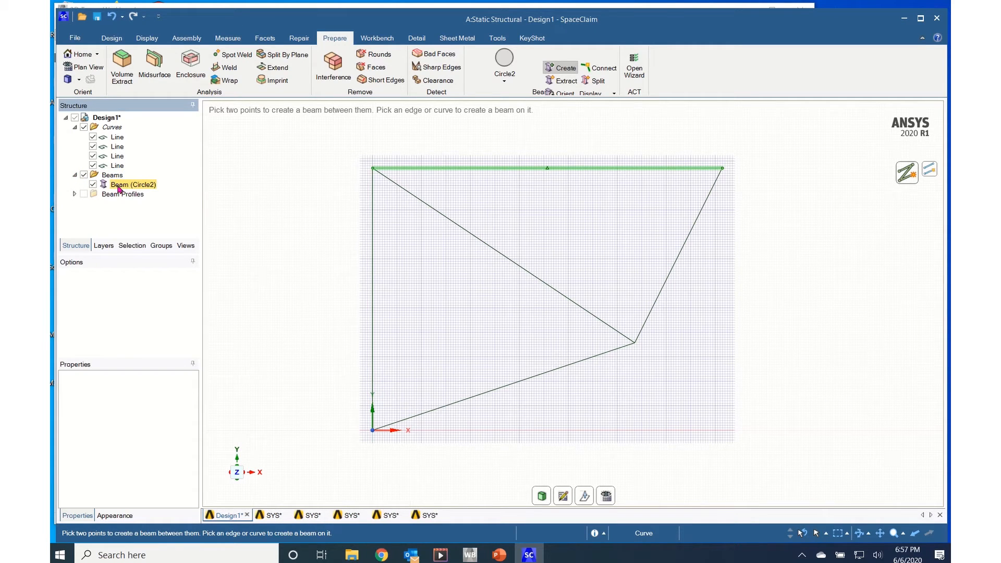
Step: Create Circle2 beams on the truss's vertical line, inner diagonal, lower inclined line and right inclined line, and list all beams in the structure tree
click(444, 168)
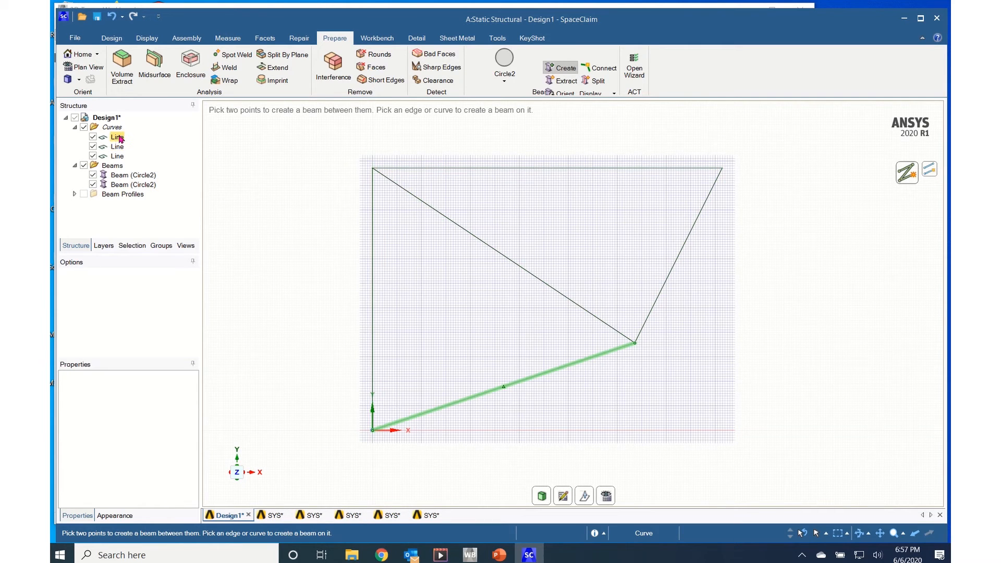
key(ctrl+z)
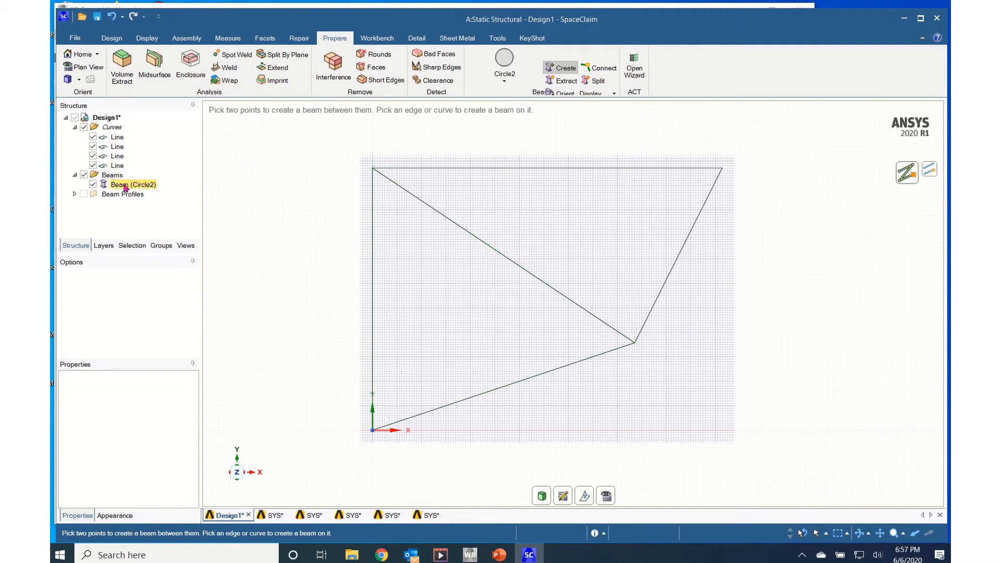
click(516, 267)
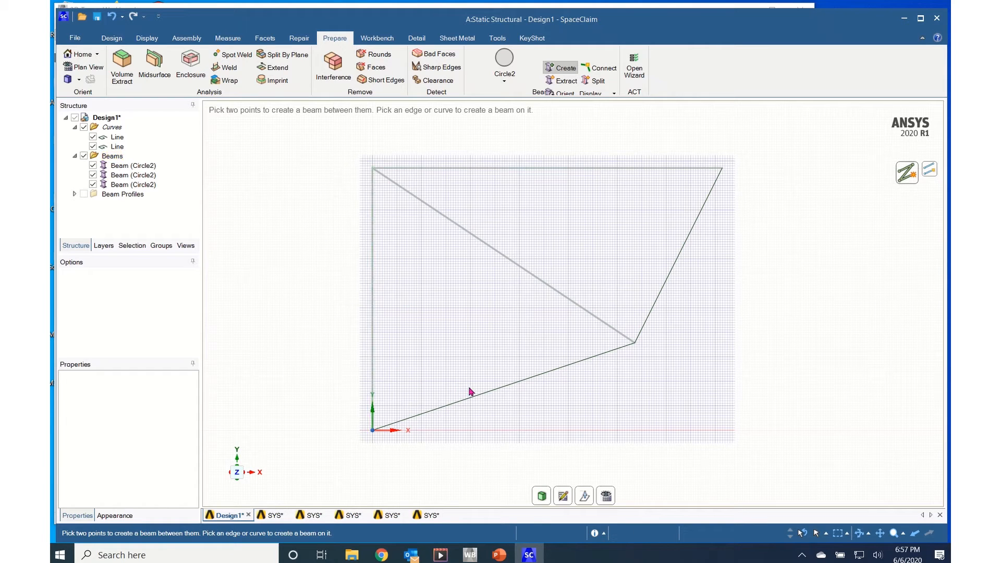
click(485, 393)
click(666, 294)
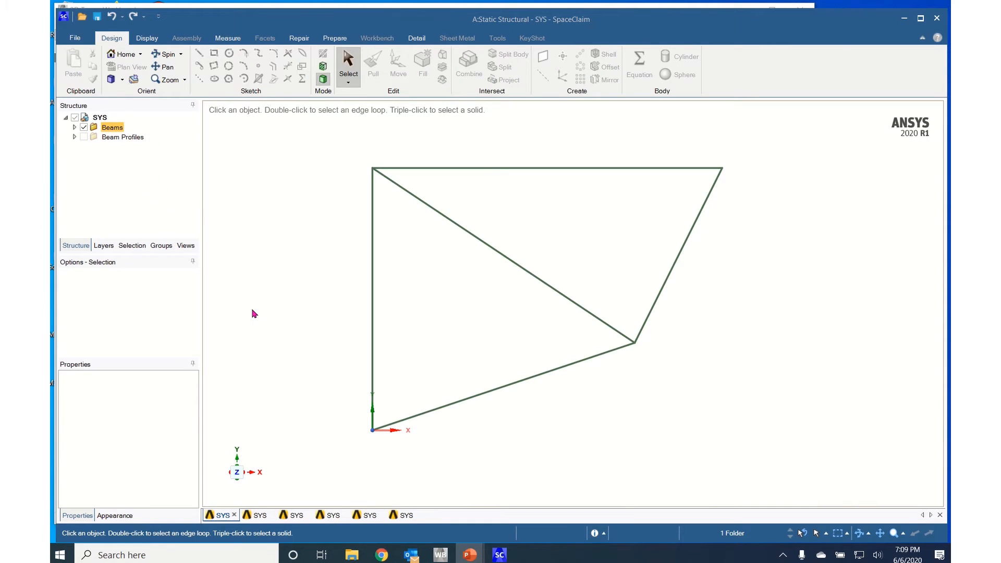
click(75, 128)
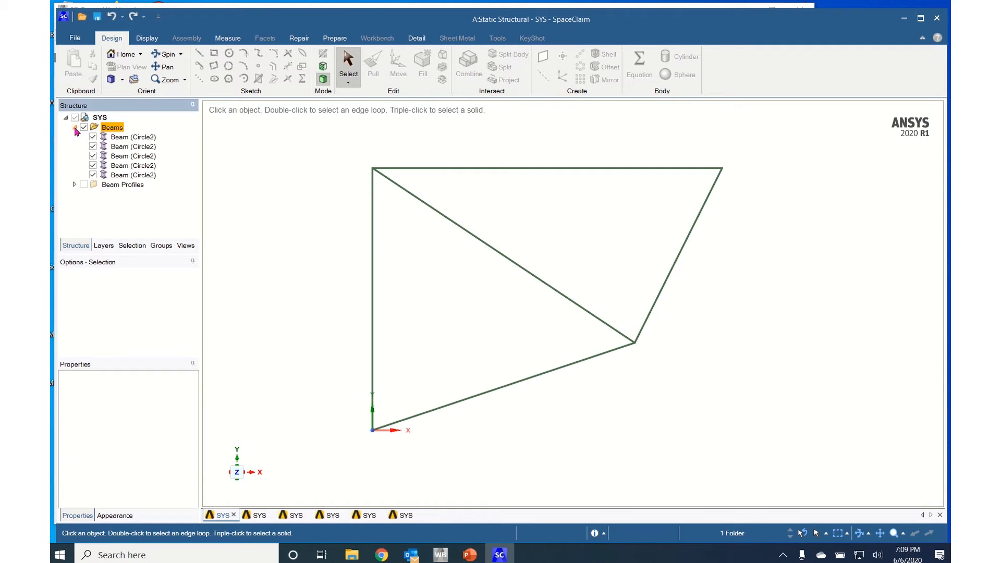
Step: Change the beam profile of the truss's upper horizontal member to Rectangle
click(75, 185)
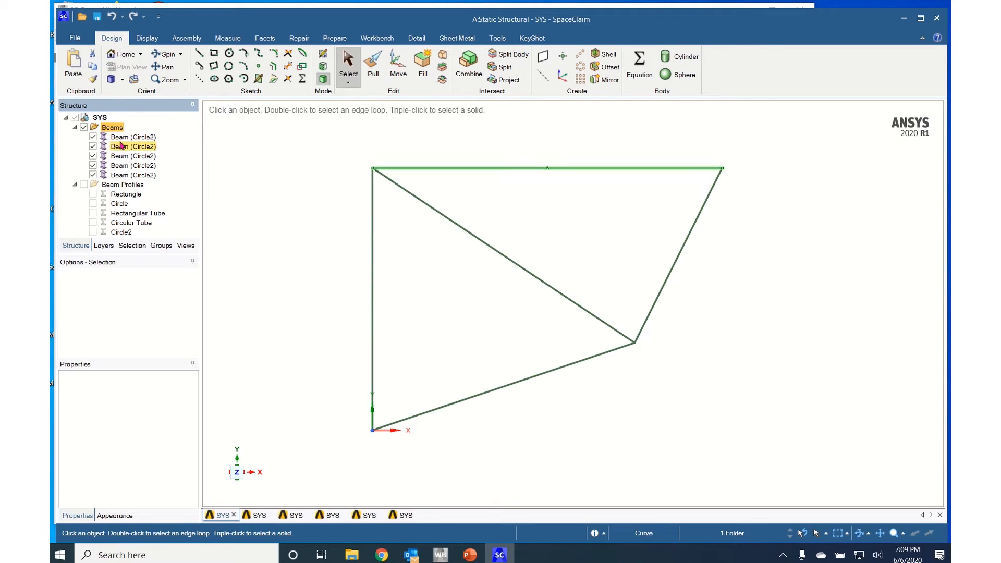
click(121, 138)
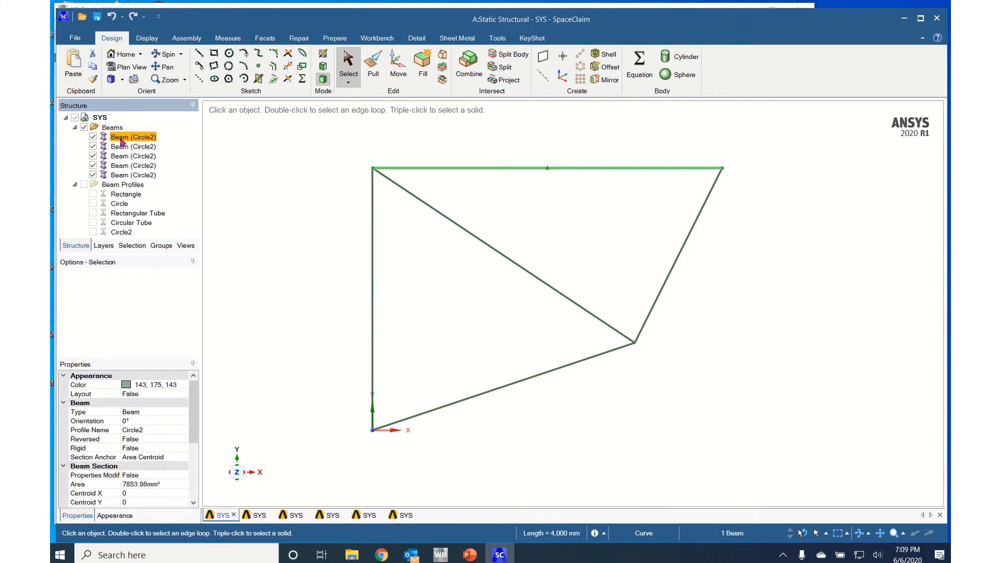
drag(196, 427, 194, 436)
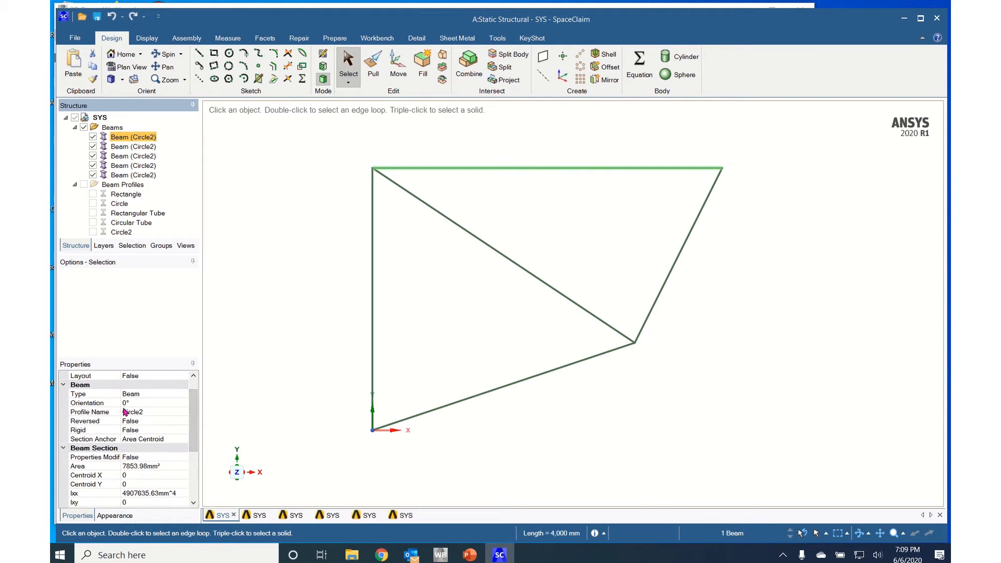
click(184, 414)
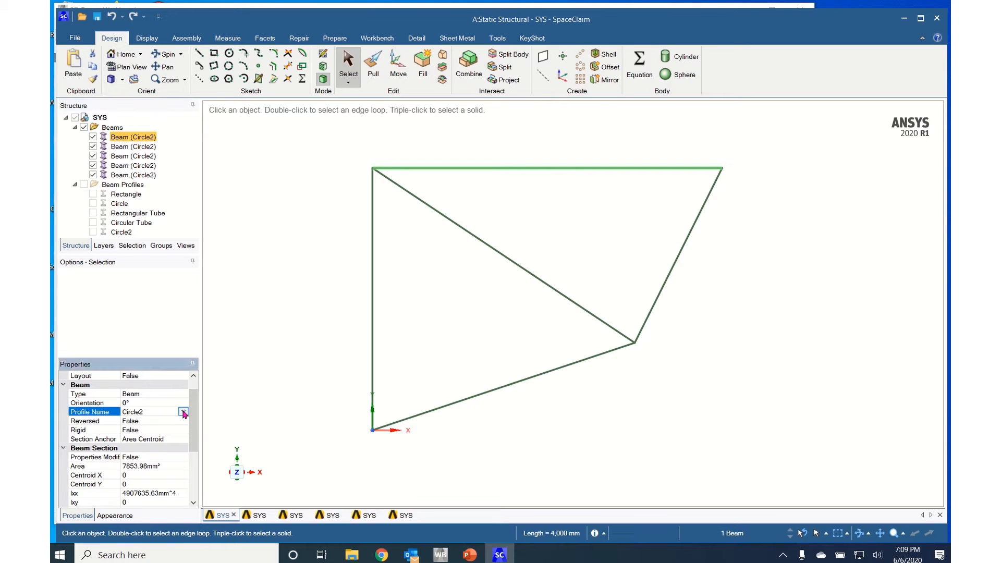
click(184, 412)
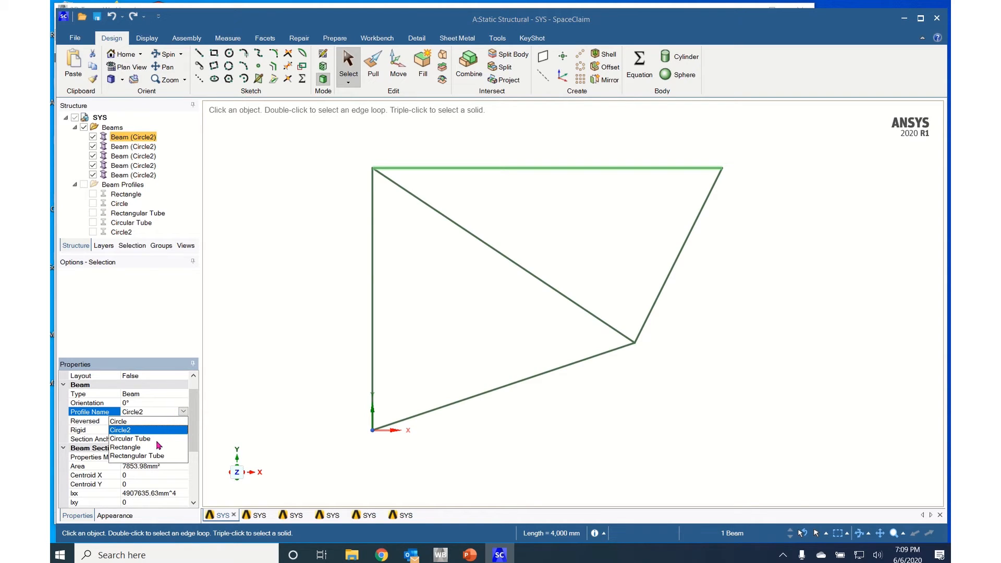
click(126, 447)
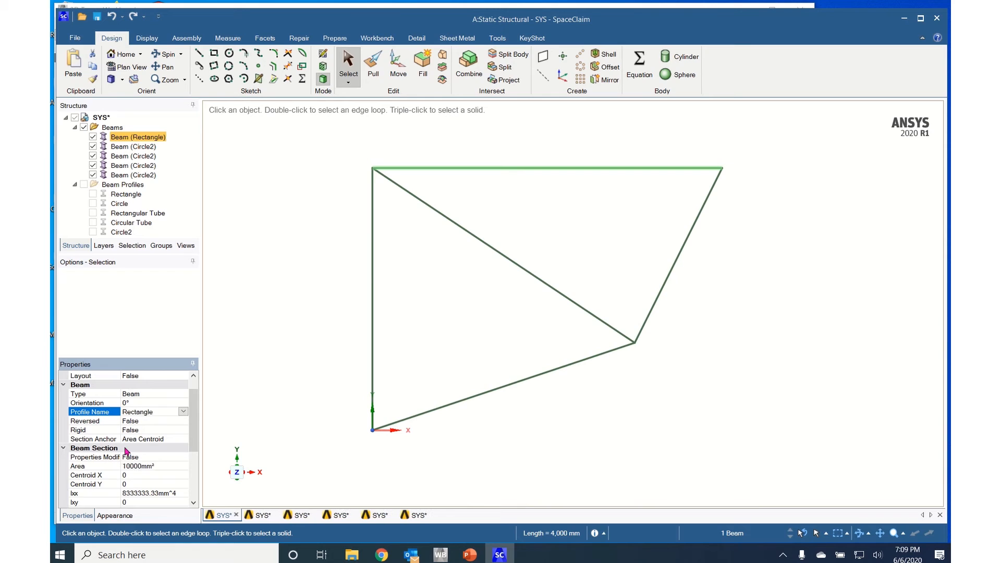
Step: Change the beam profile of the truss's inner diagonal member to Circle
click(143, 149)
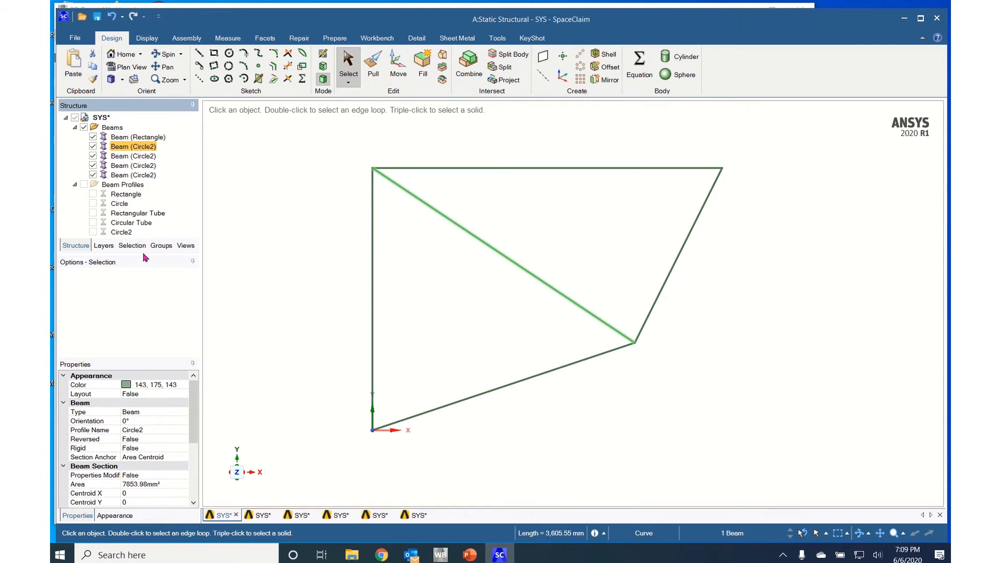
click(185, 431)
click(184, 430)
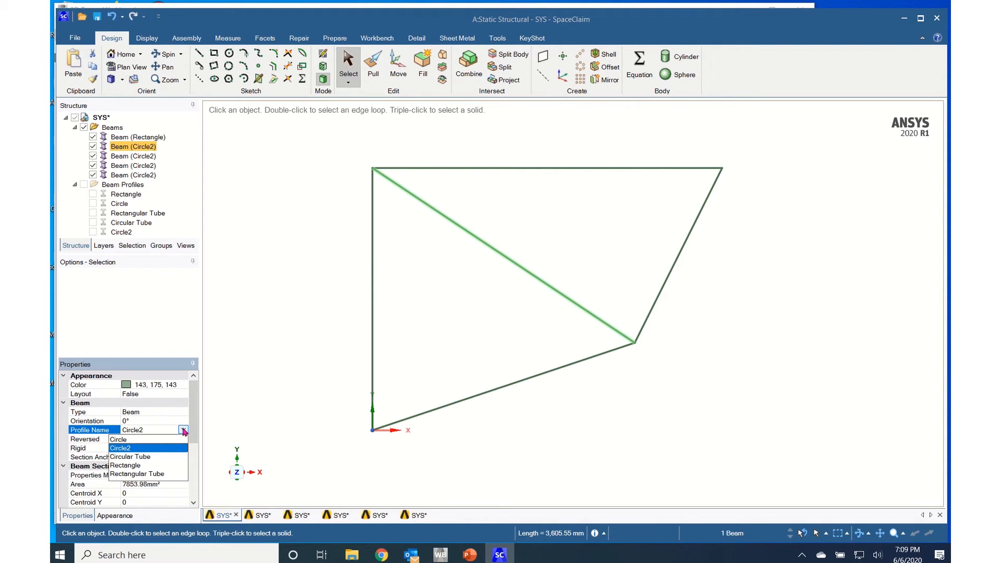
click(144, 440)
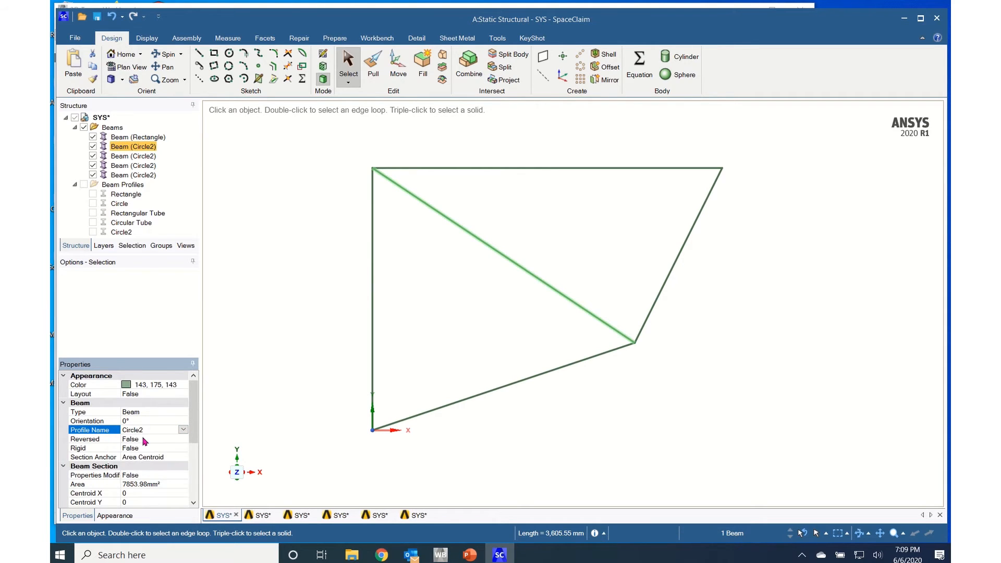
Step: Change the beam profile of the truss's vertical member to Rectangular Tube
click(128, 157)
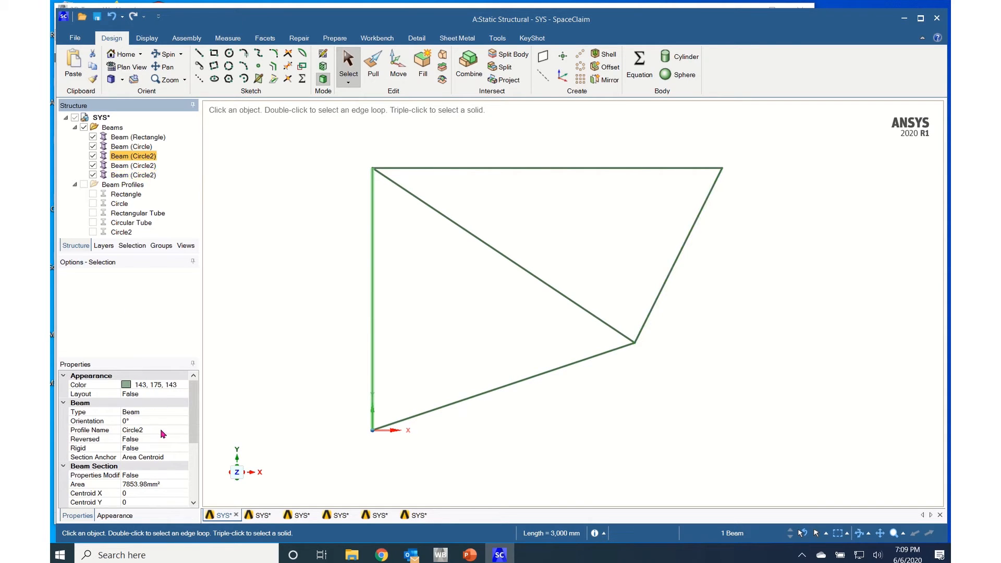
click(183, 431)
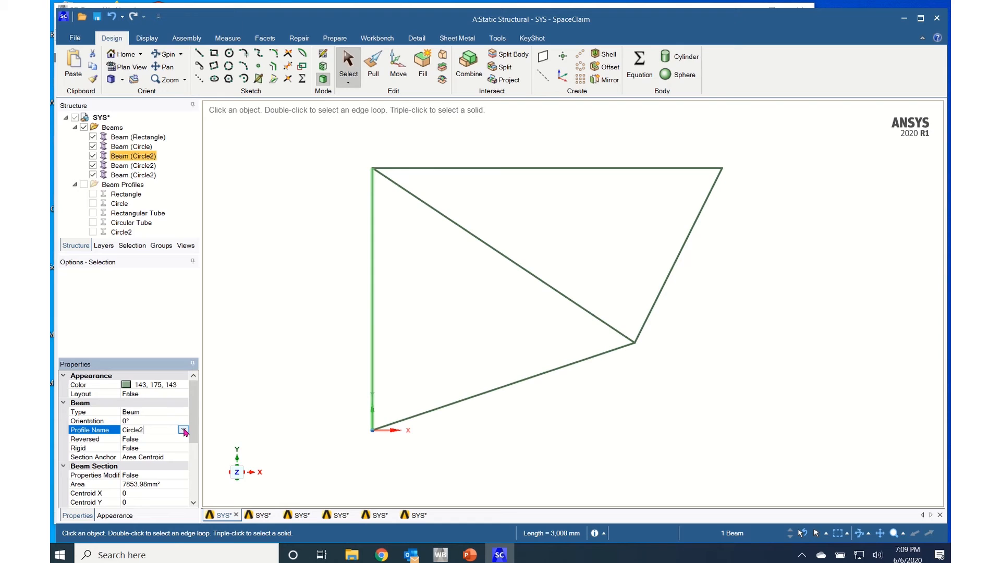
click(183, 430)
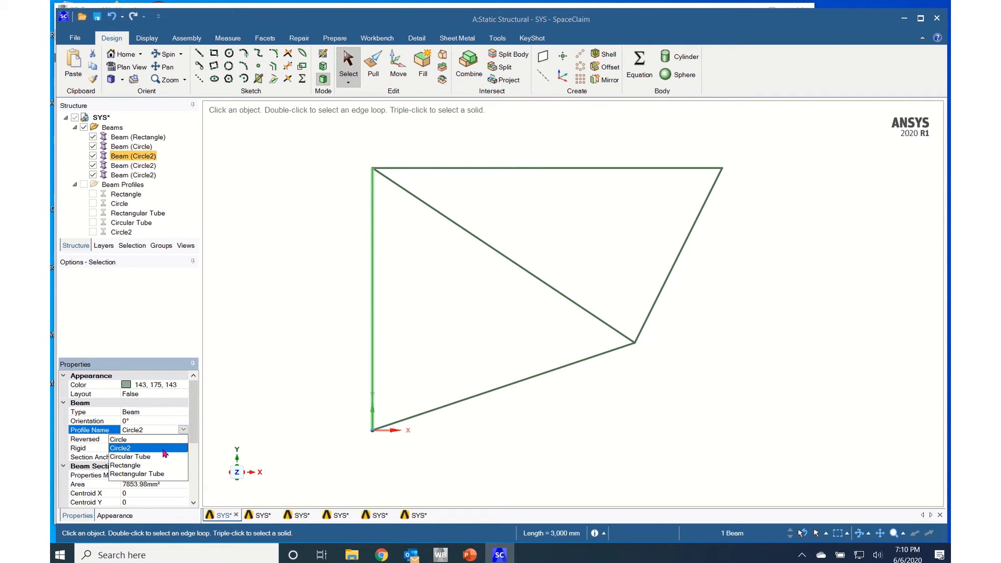
click(157, 475)
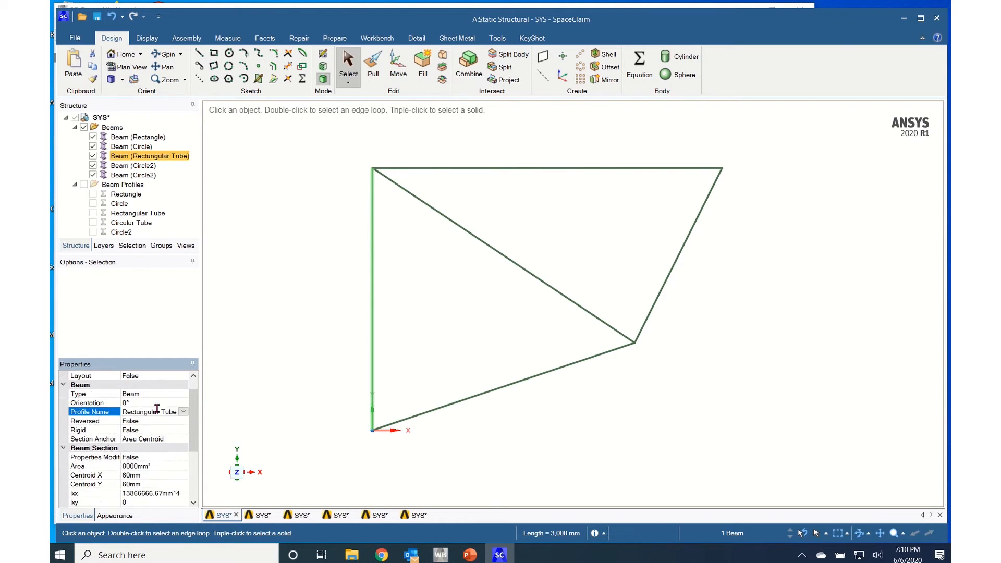
Step: Change the beam profile of the truss's lower inclined member to Circular Tube
click(134, 166)
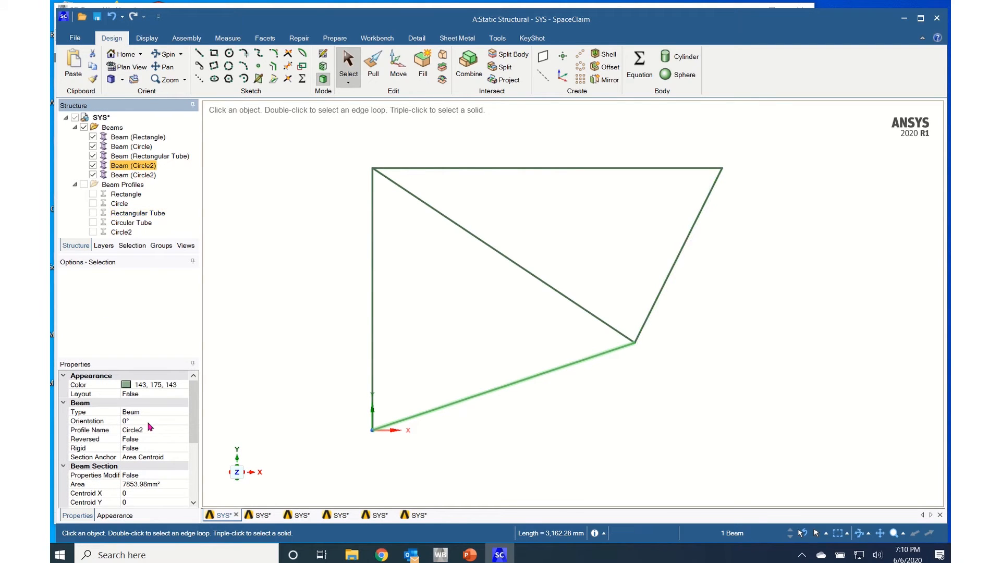
click(183, 430)
click(183, 430)
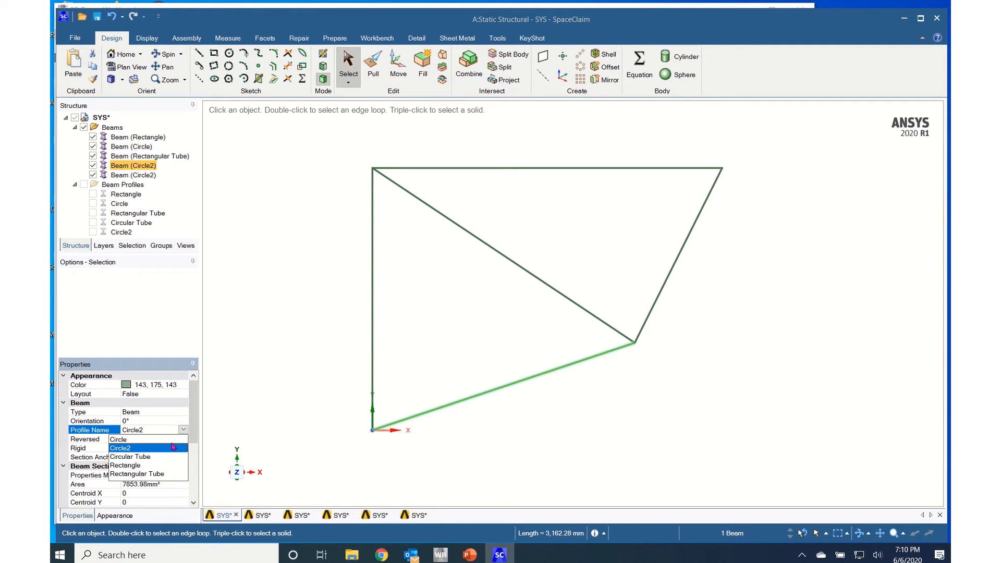
click(142, 457)
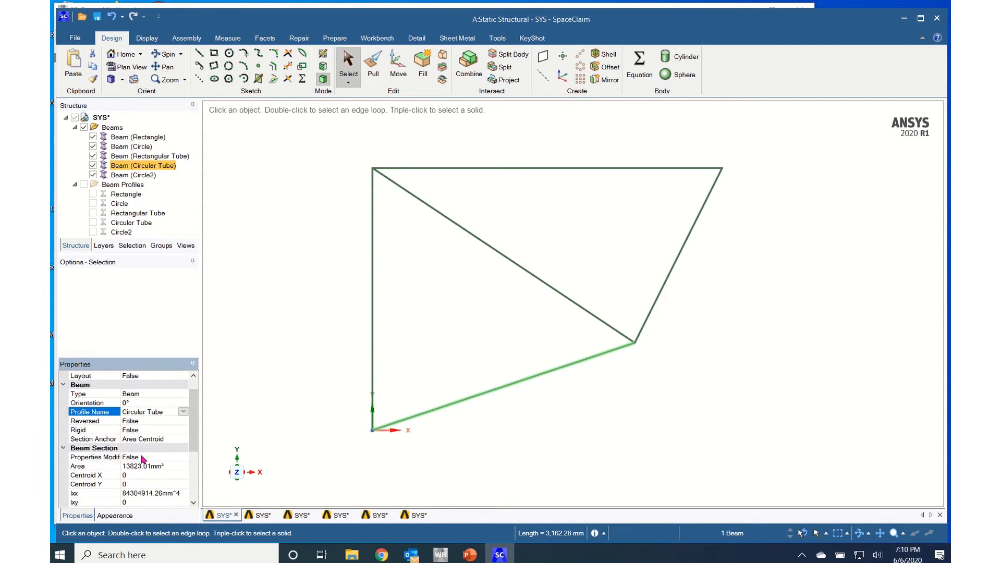
Step: Choose Circle2 as the beam profile of the truss's right inclined member
click(139, 176)
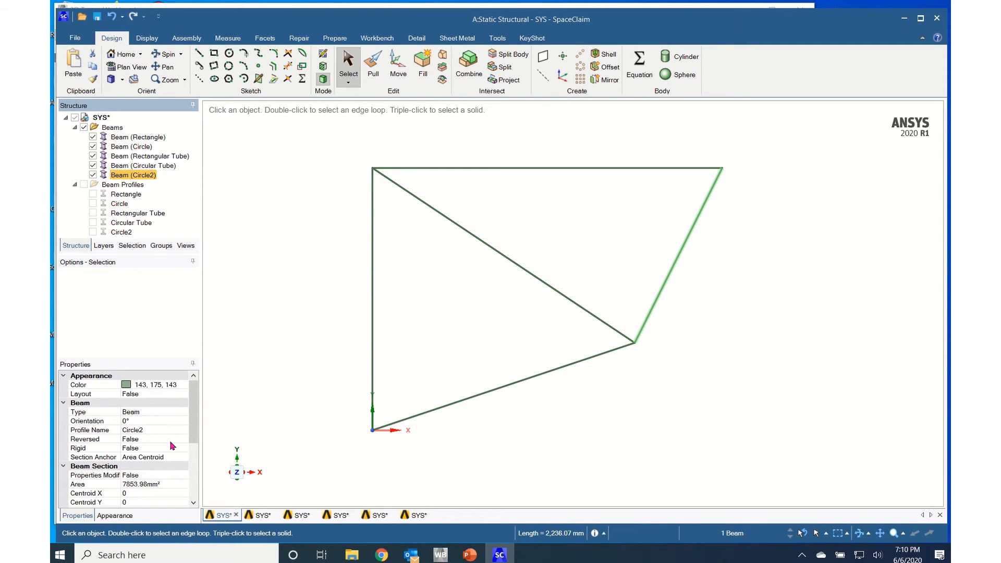
click(186, 432)
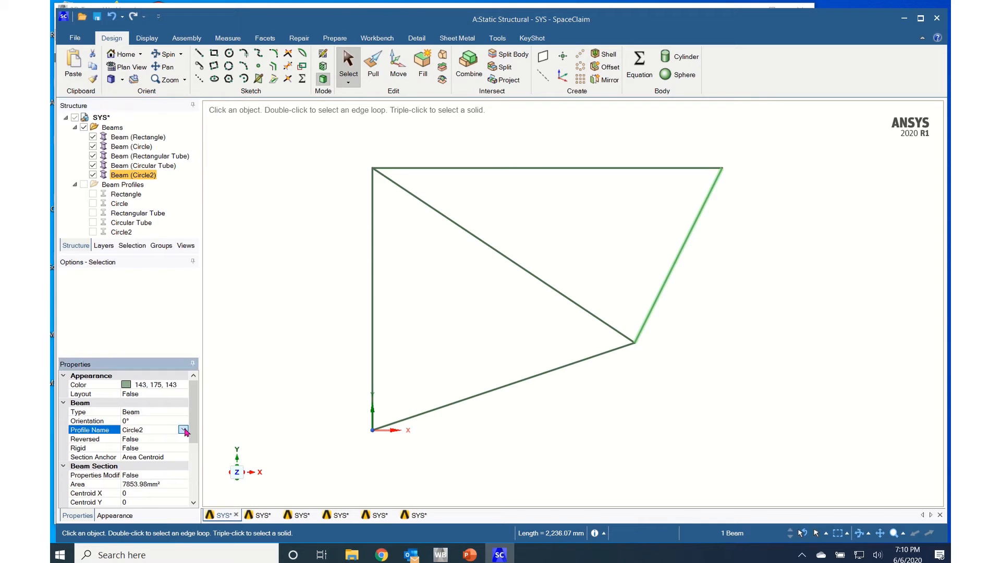
click(183, 430)
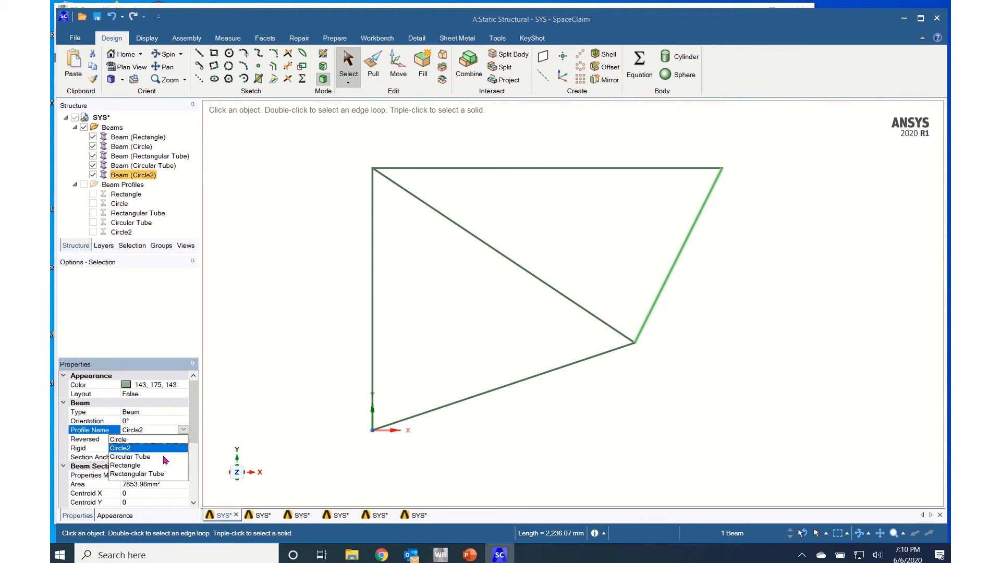
click(133, 448)
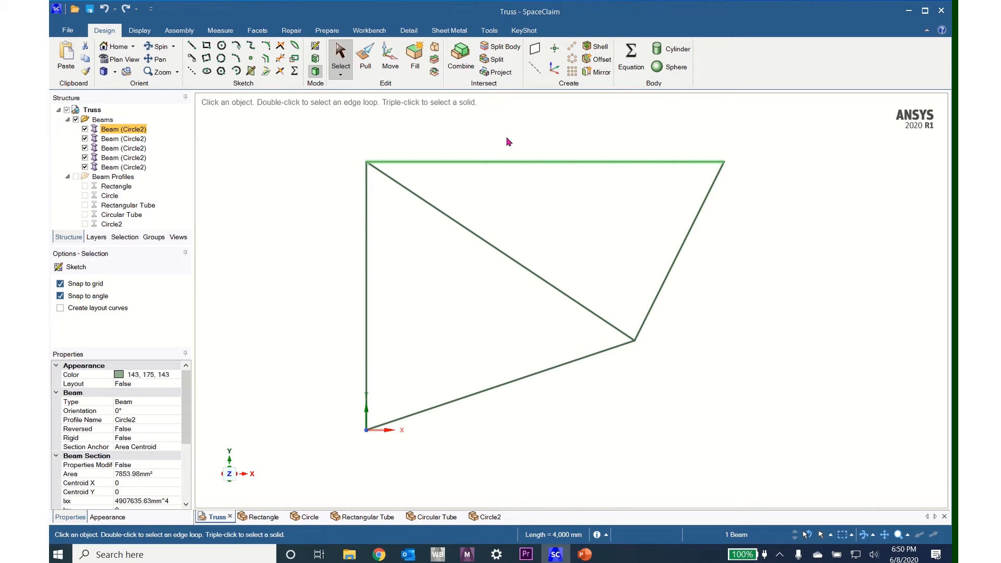
Step: Move all five truss beams together into one new component
click(117, 131)
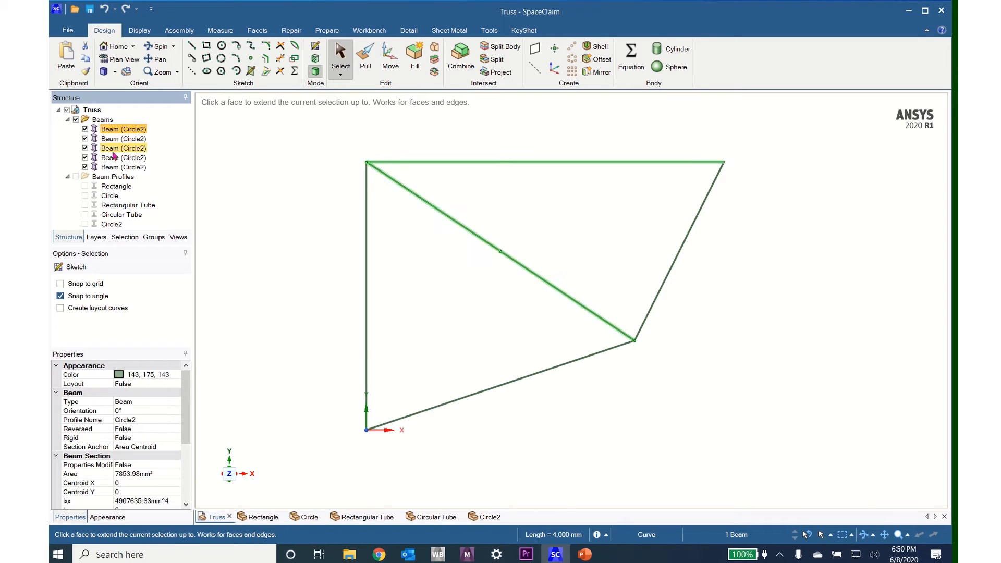
shift+click(115, 167)
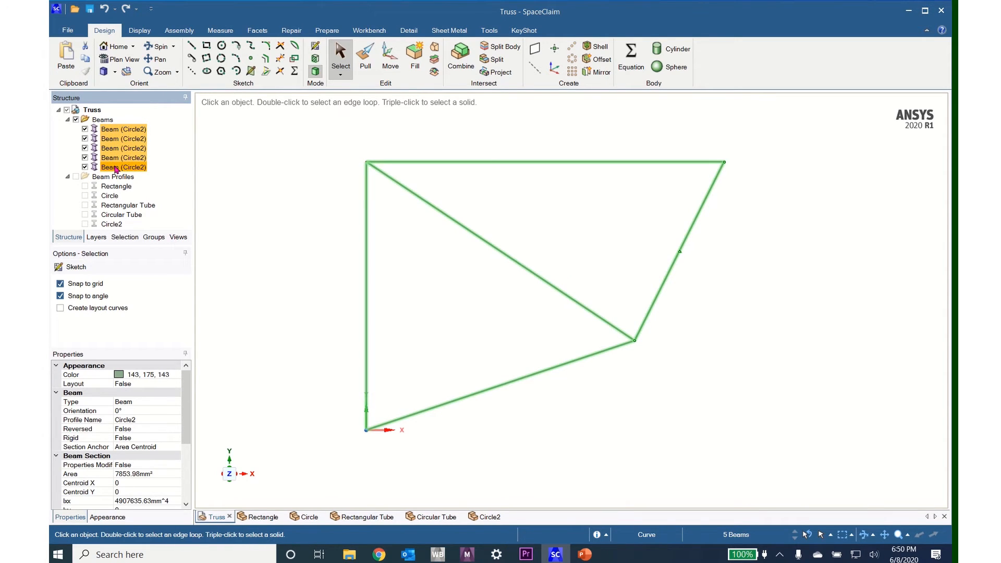
right_click(111, 130)
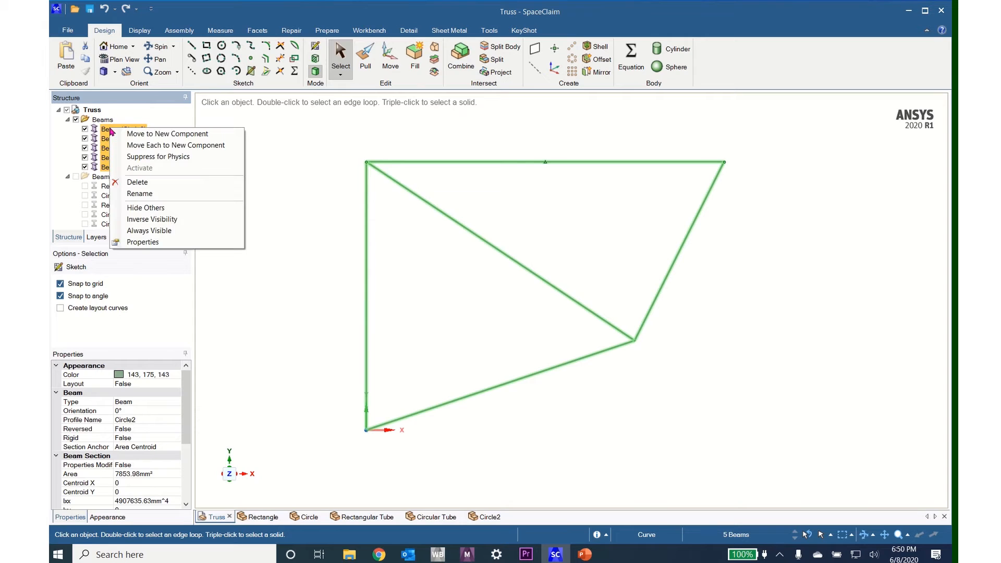
click(142, 135)
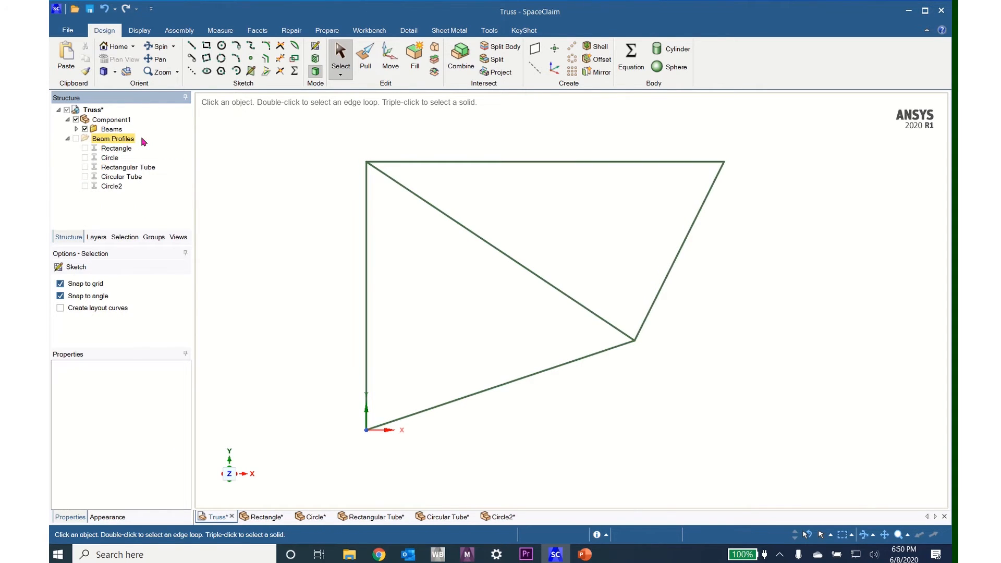
Step: Set Share Topology to Merge for the component holding the beams and save the truss document
click(119, 121)
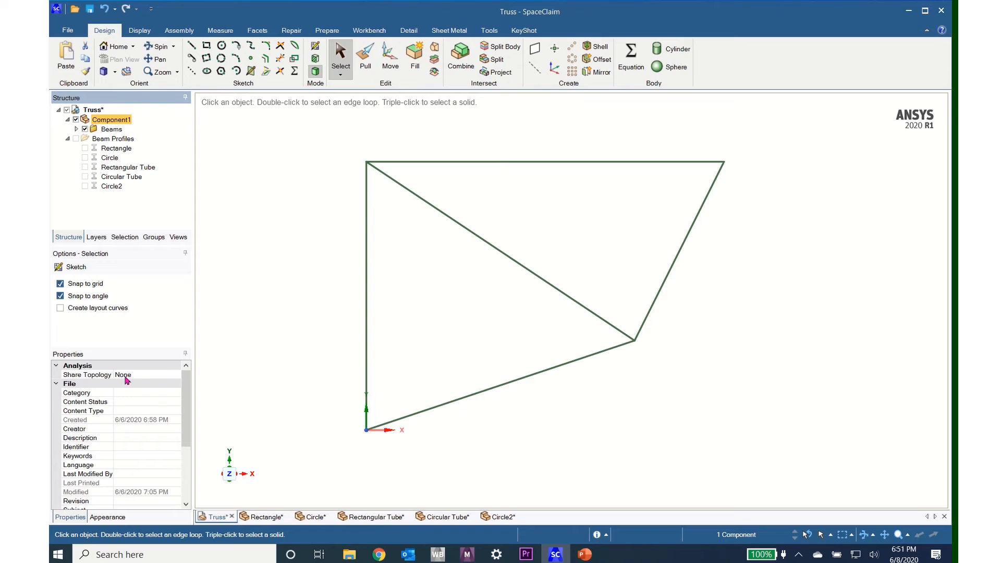
click(172, 376)
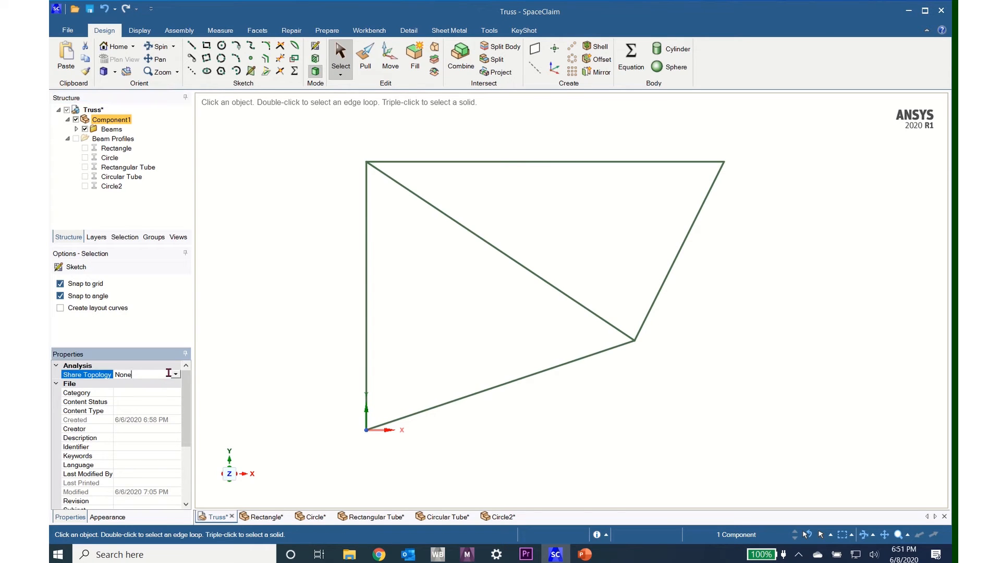
click(176, 376)
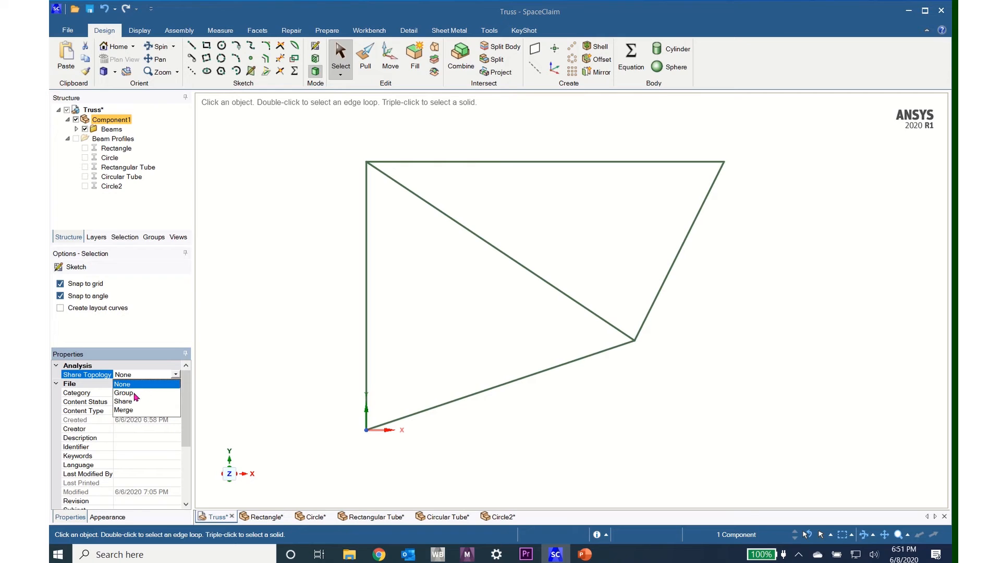
click(125, 410)
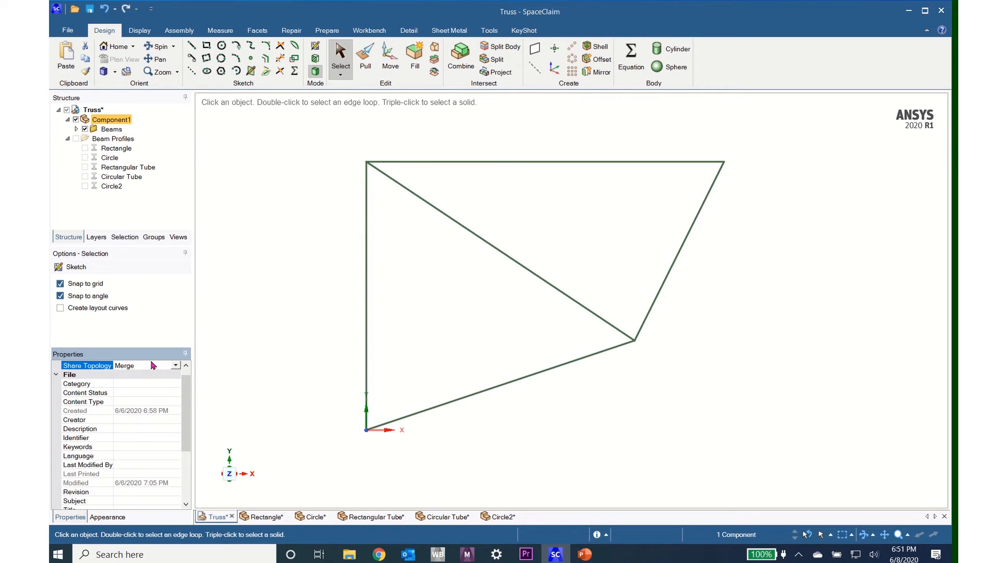
click(69, 30)
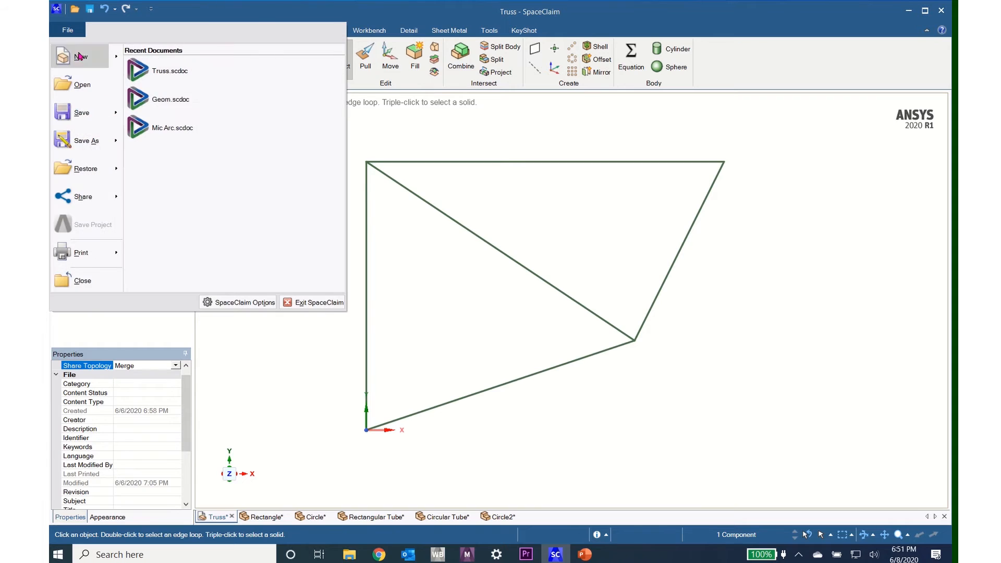
click(81, 113)
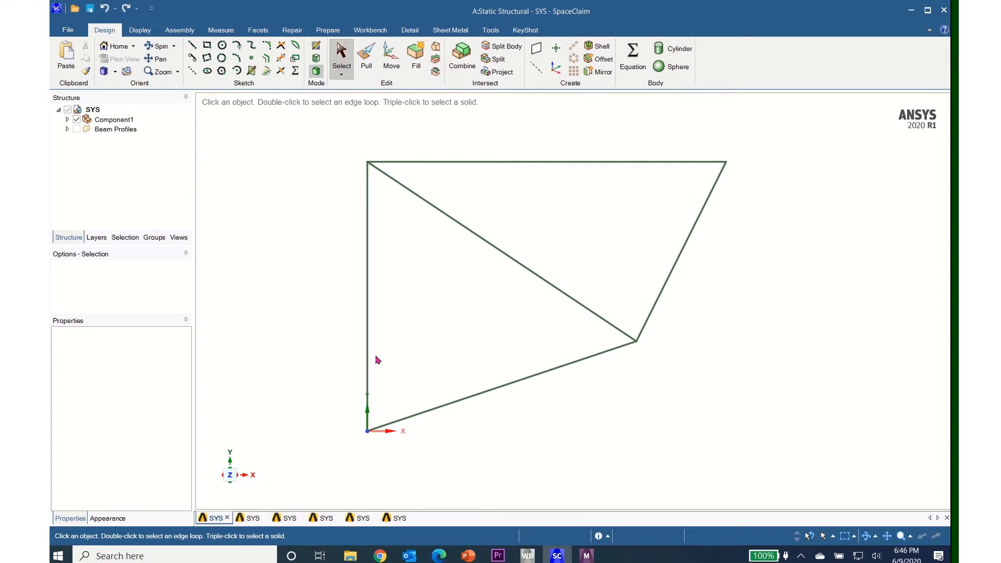
Step: Switch to ANSYS Mechanical, list the beams of Component1 under Geometry with the truss seen front-on, and show the Rectangle beam's details
click(910, 12)
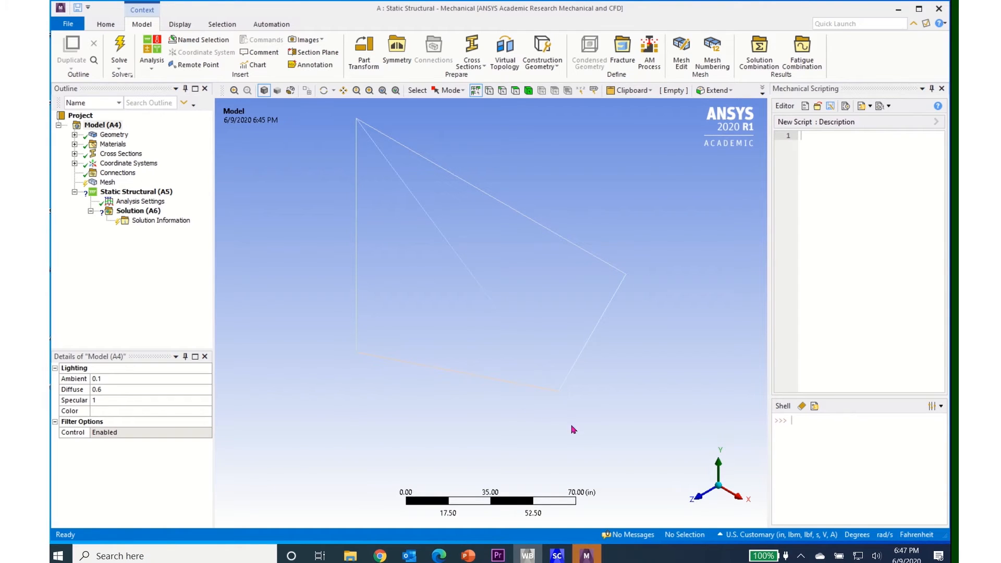
click(701, 500)
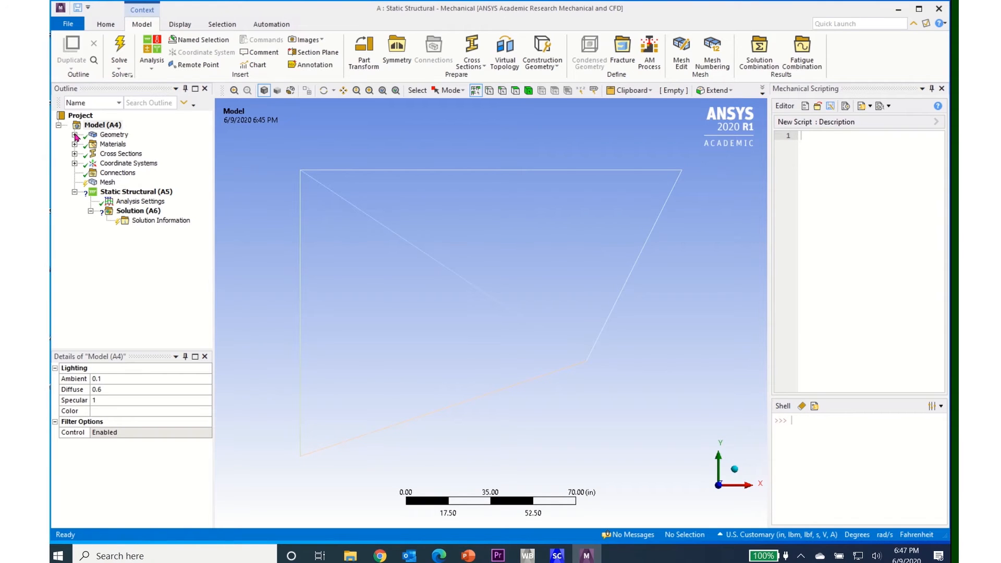
click(74, 135)
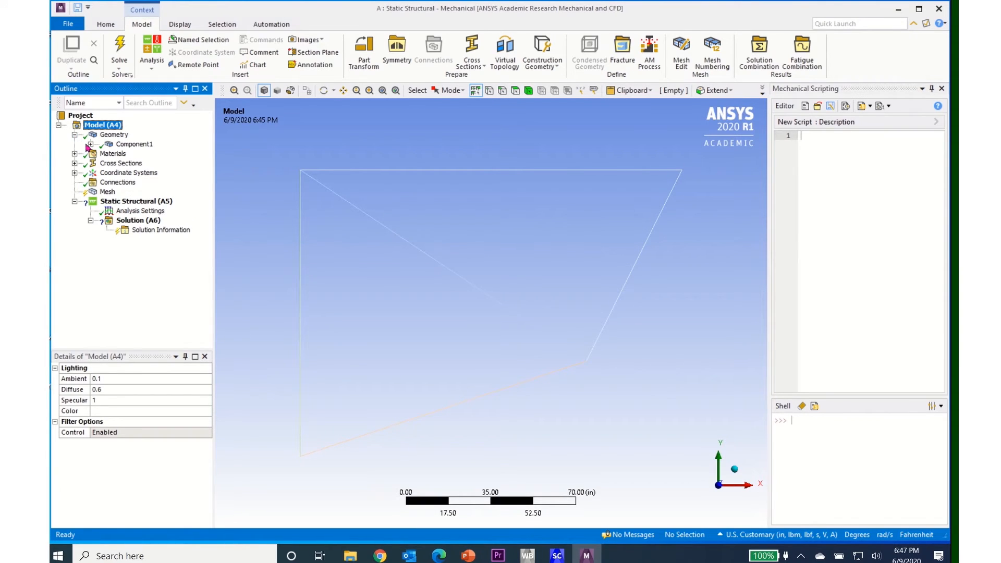
click(90, 145)
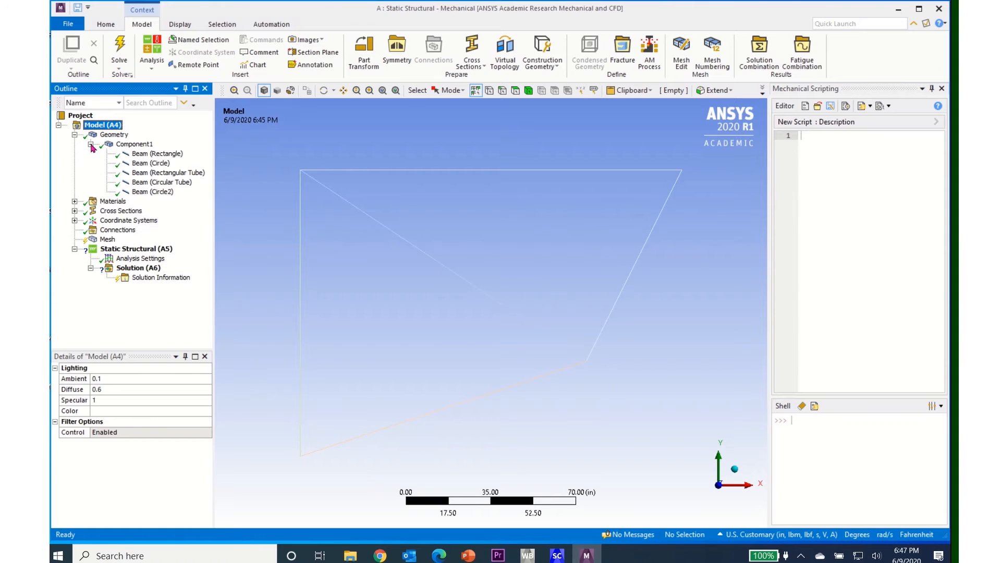
click(163, 155)
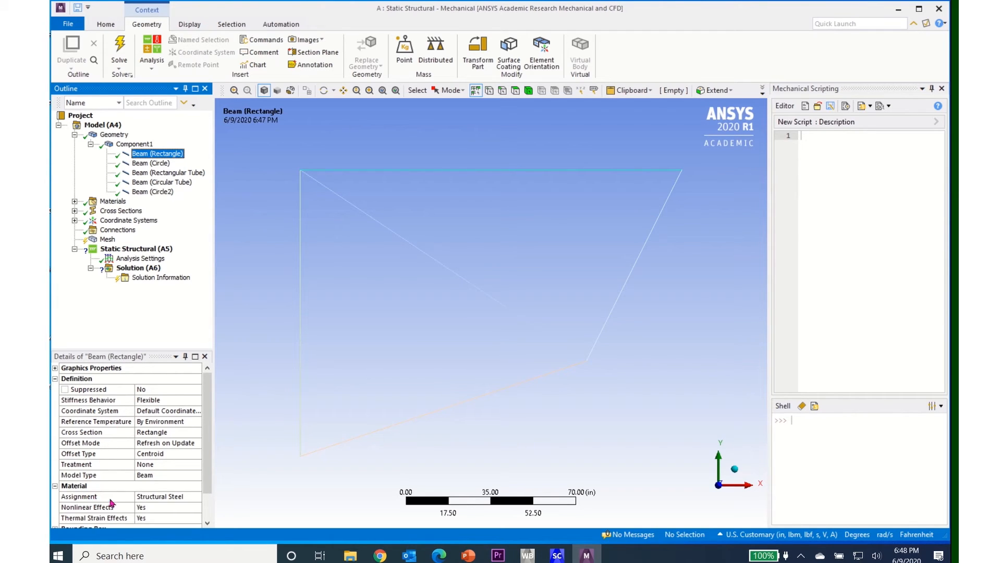
Step: Assign Aluminum Alloy as the material of the Rectangle beam and the Rectangular Tube beam
click(198, 498)
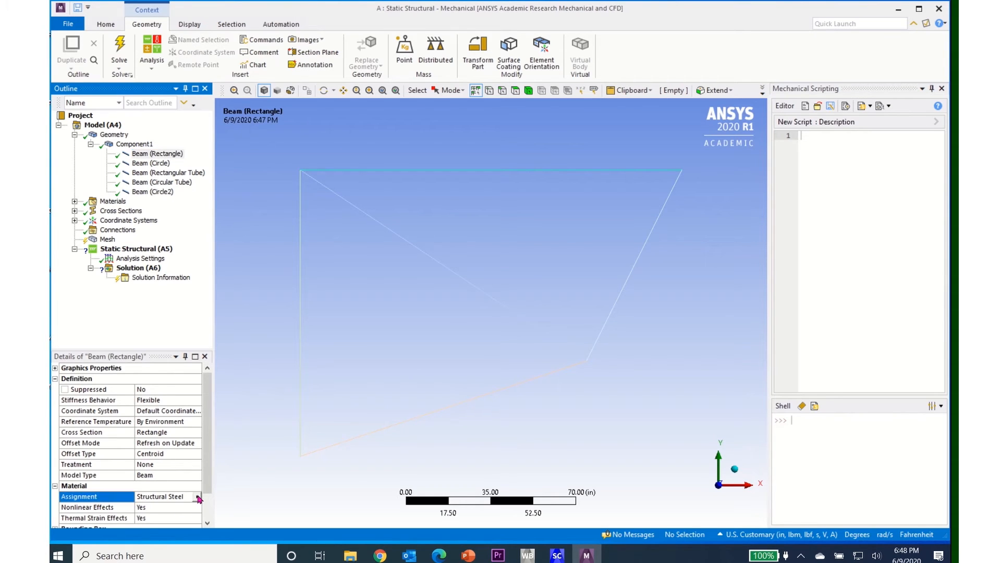
click(198, 498)
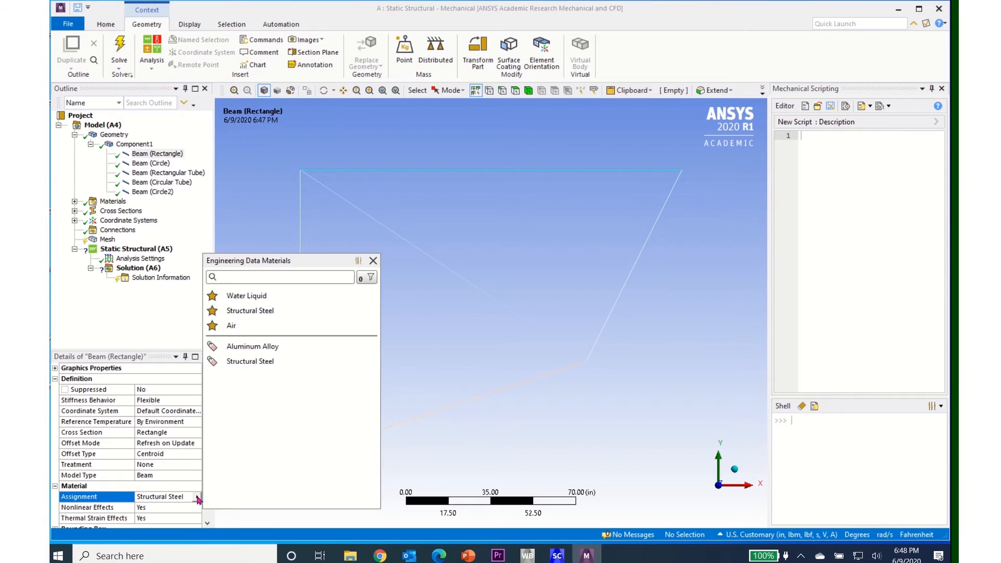
click(245, 348)
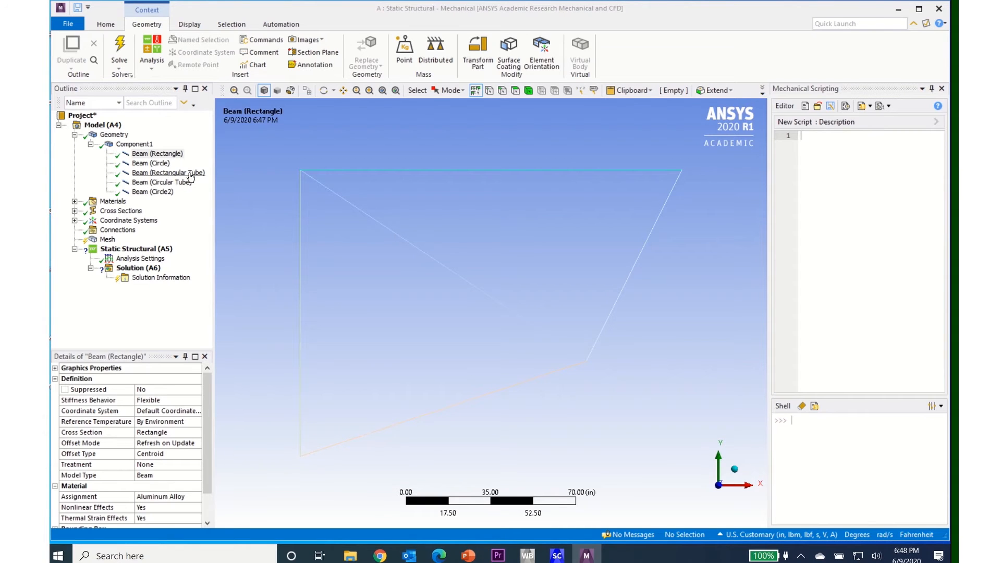
click(168, 173)
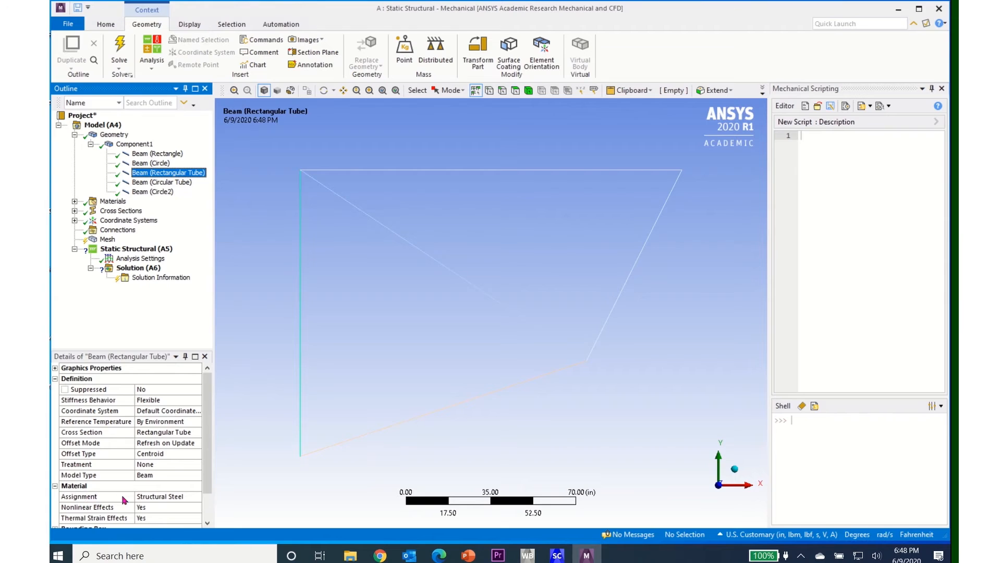
click(198, 499)
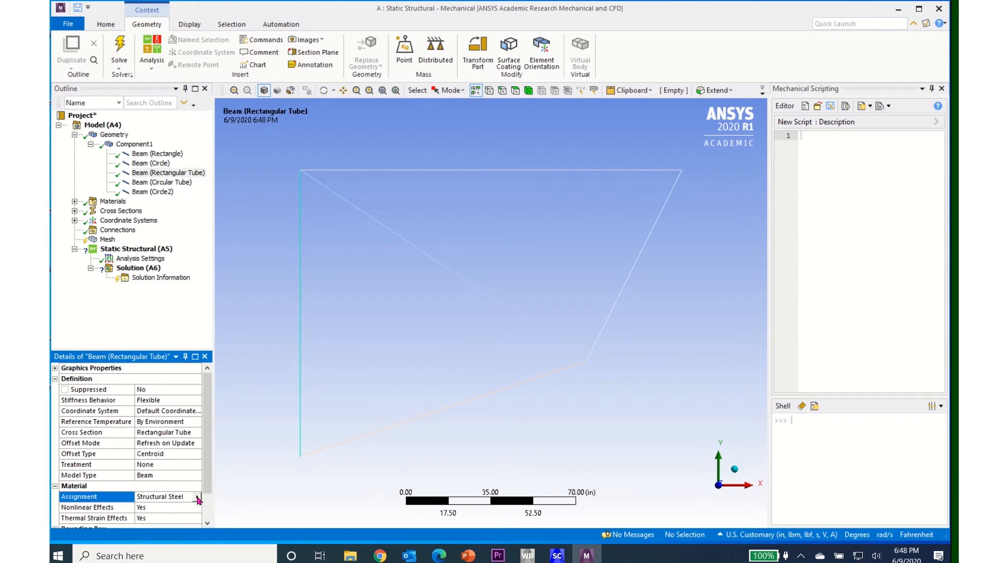
click(197, 497)
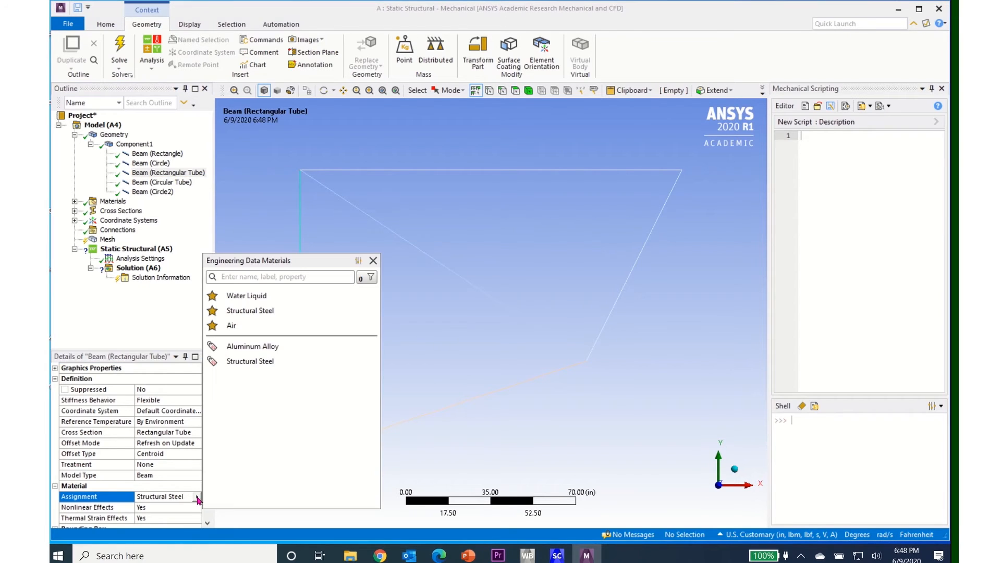
click(236, 348)
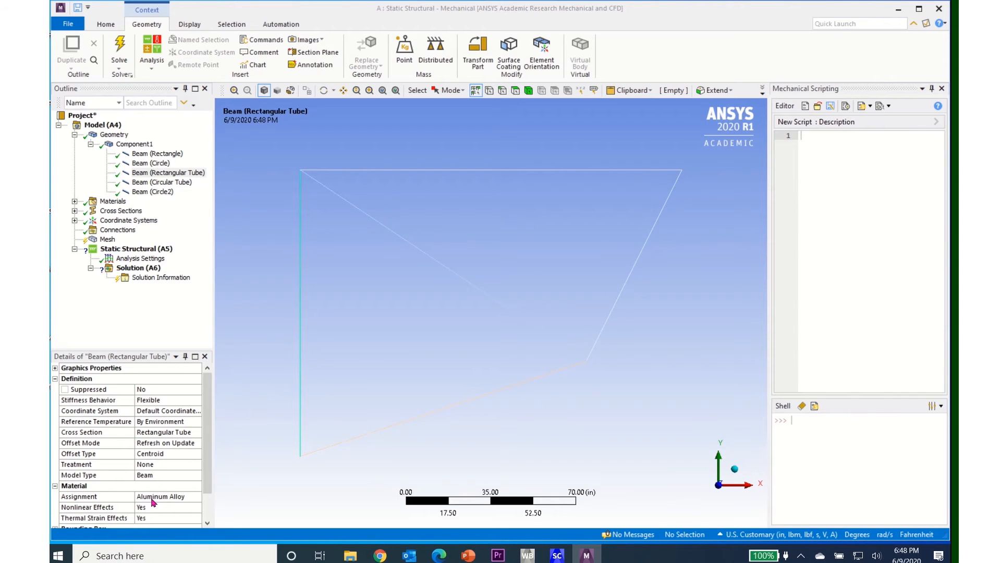
Step: Collapse the Geometry branch and review the Aluminum Alloy properties under Materials
click(91, 145)
click(74, 135)
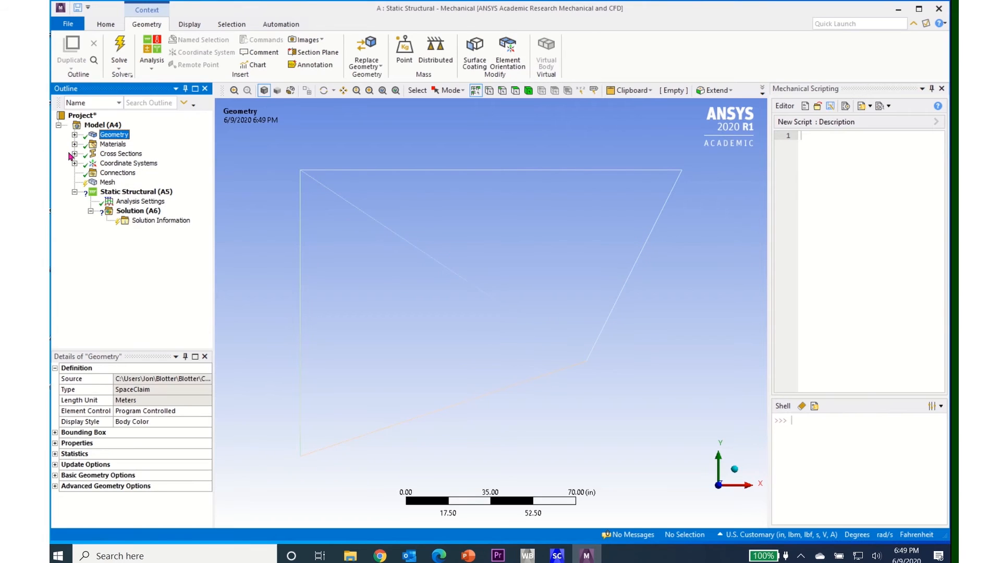
click(75, 145)
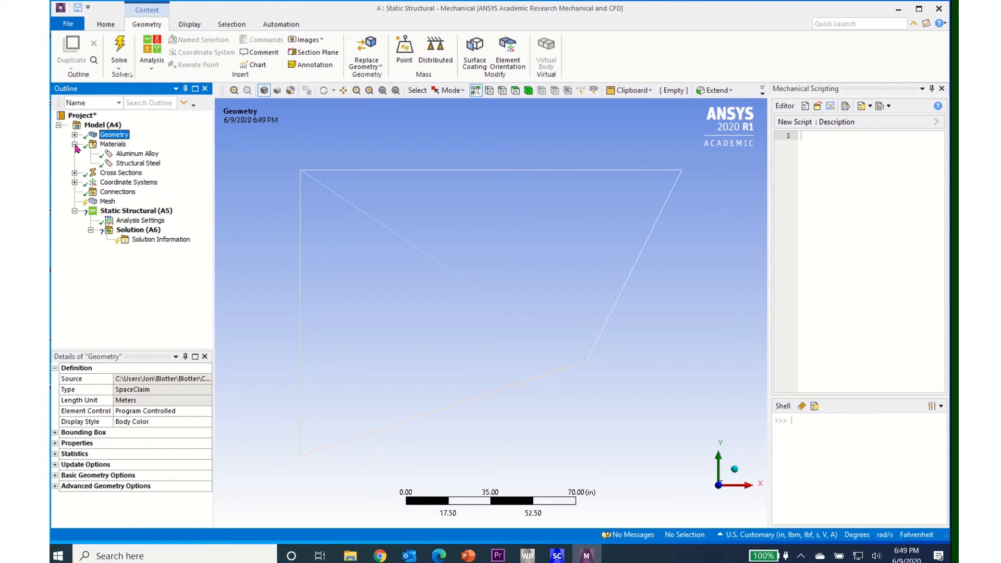
click(130, 163)
click(125, 155)
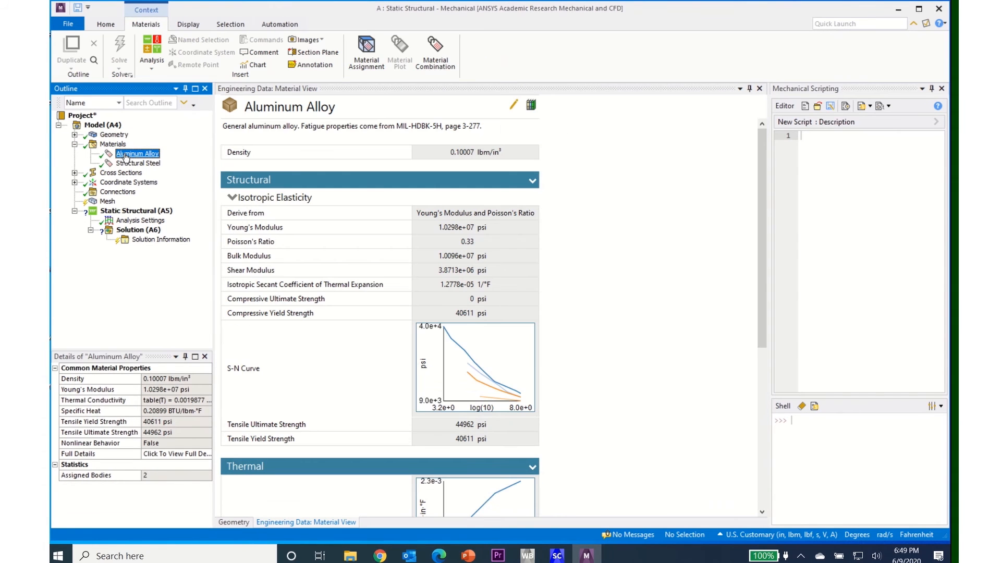
click(75, 145)
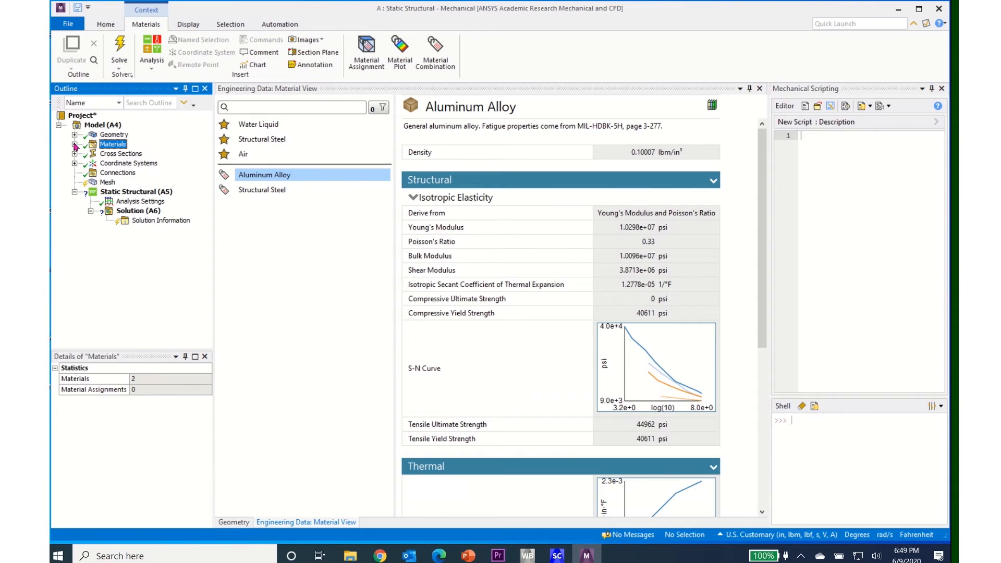
Step: Review the Circle, Rectangular Tube and Circular Tube cross sections of the truss beams, then the Connections settings
click(74, 154)
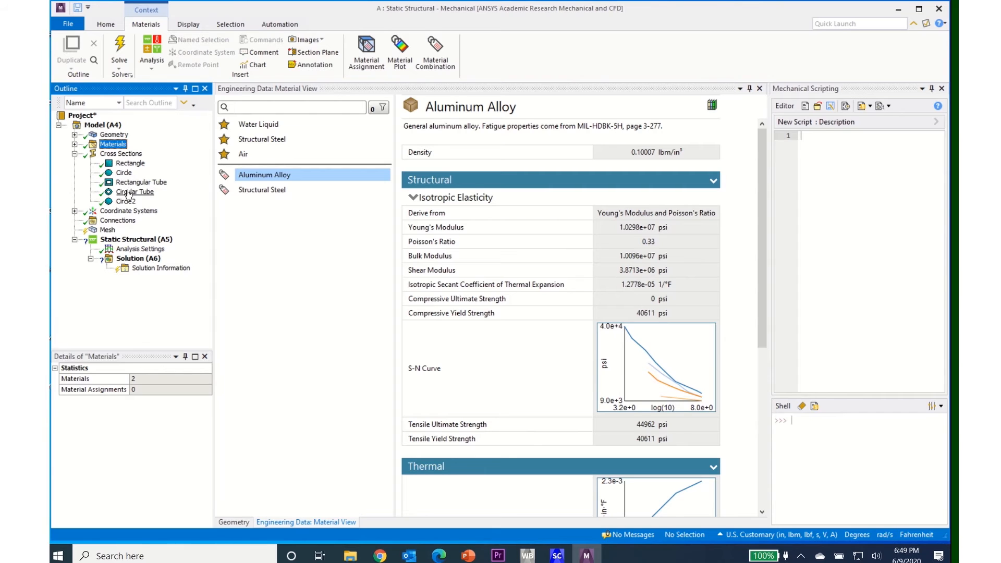
click(127, 174)
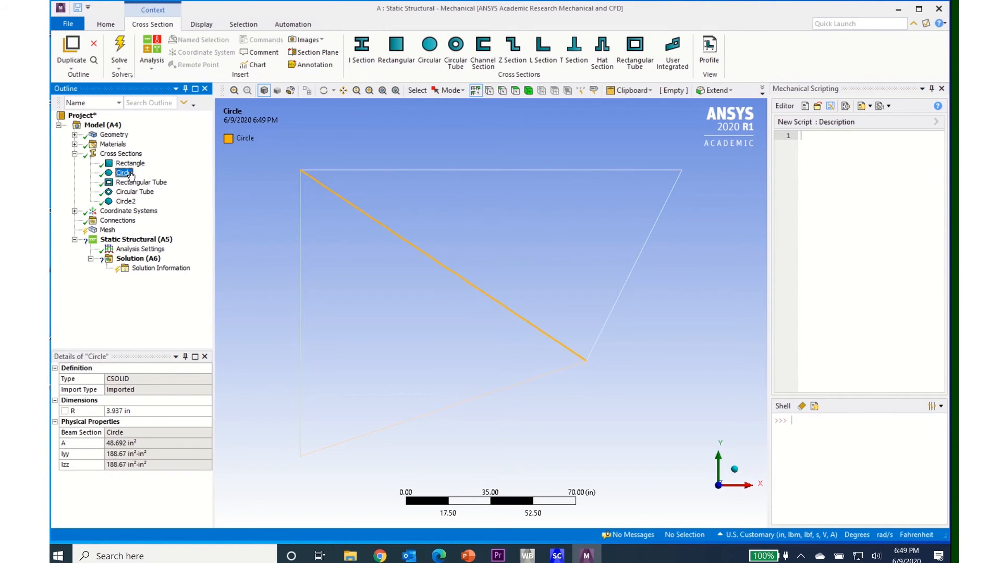
click(129, 184)
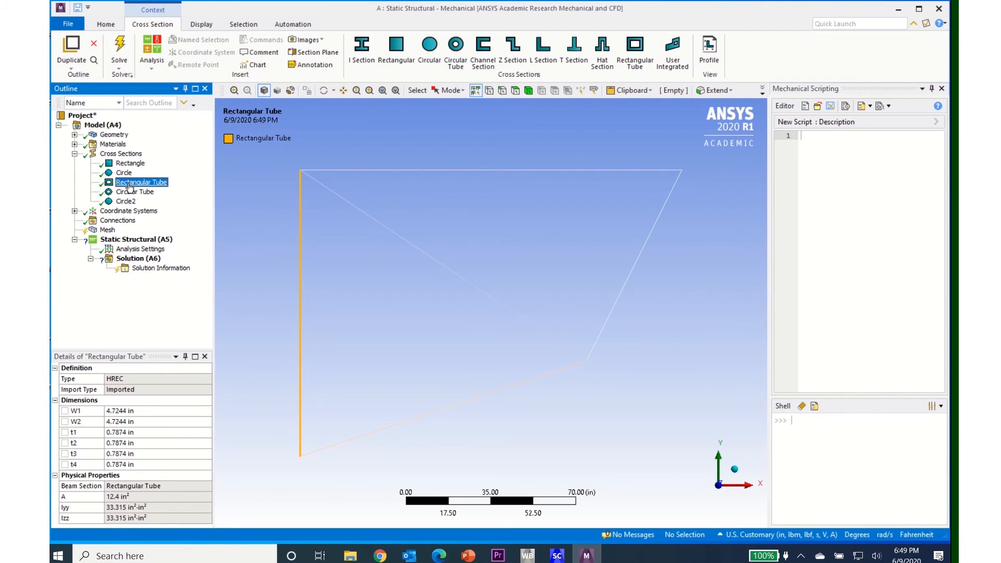
click(130, 192)
click(124, 203)
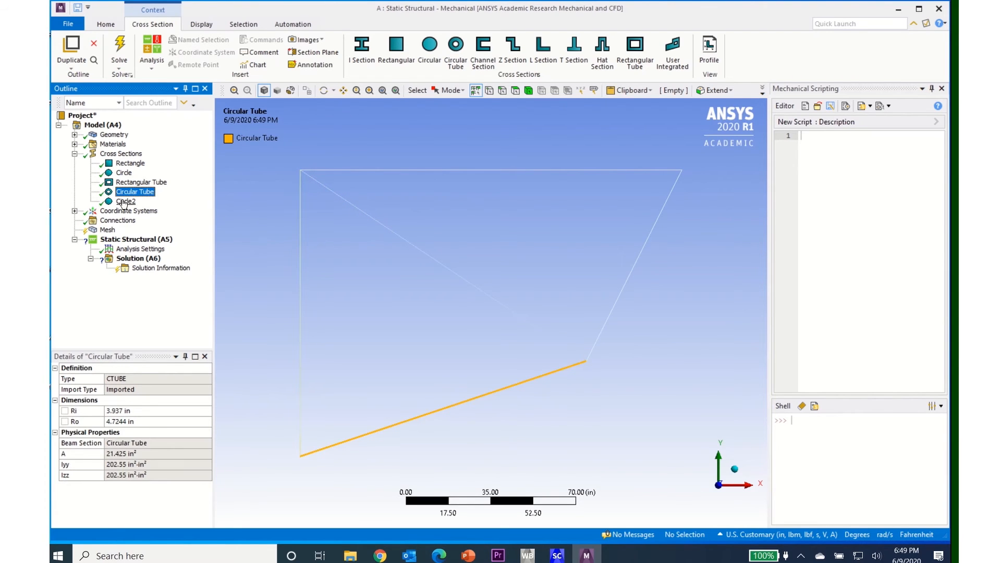
click(75, 154)
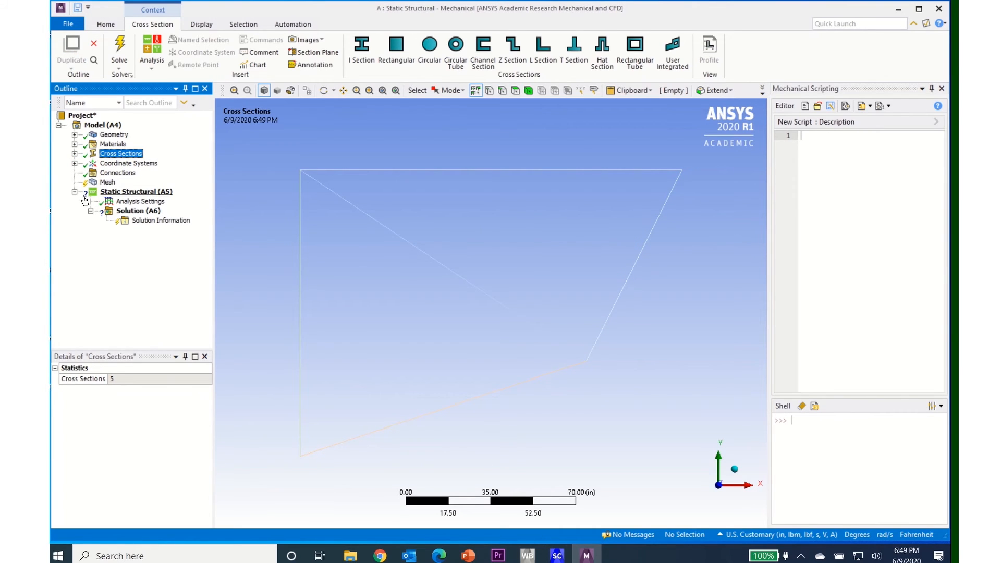
click(111, 173)
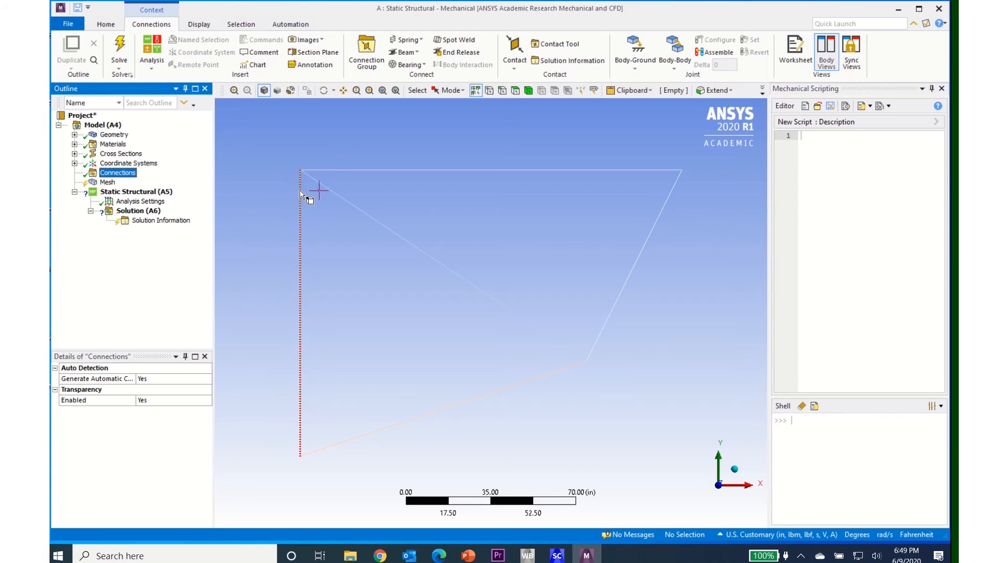
Step: Generate the truss mesh with default sizing and inspect it from several angles, ending in the front view
click(107, 183)
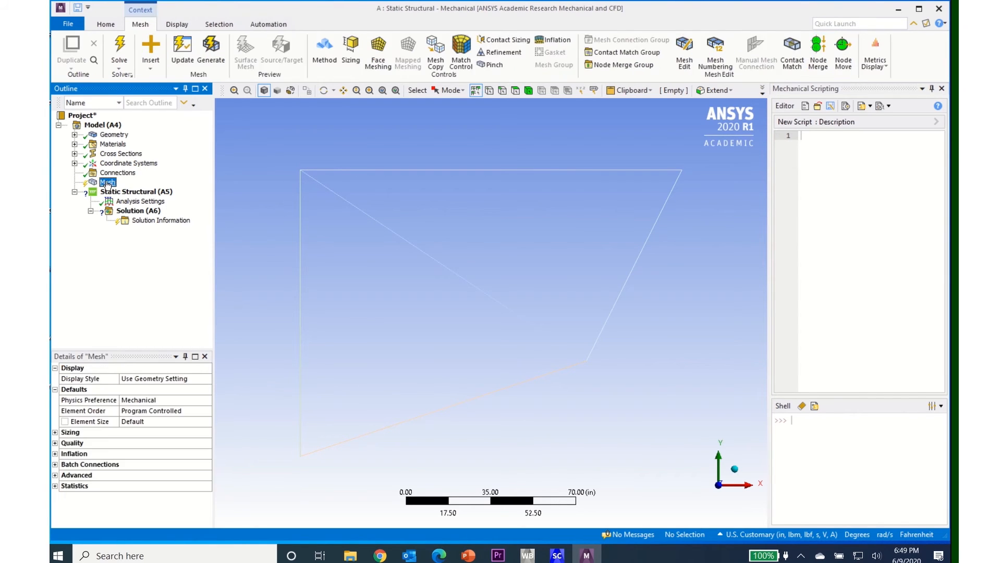
click(211, 51)
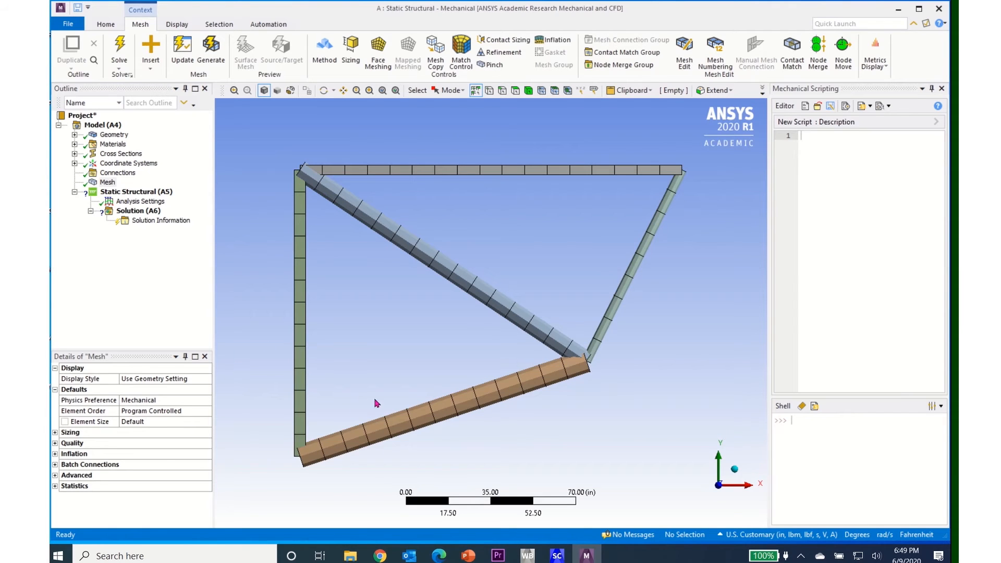
middle_drag(496, 394, 404, 422)
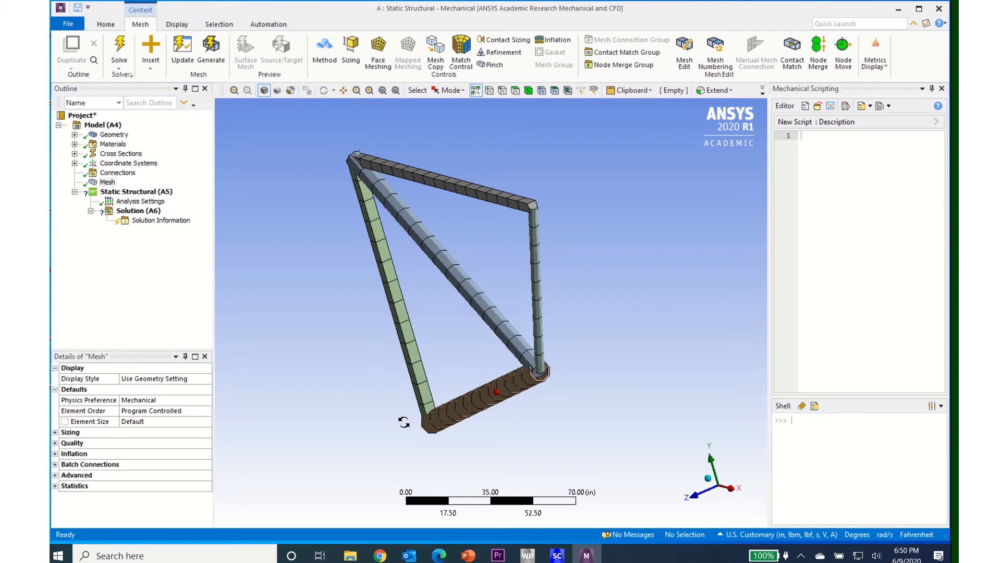
middle_drag(404, 422, 477, 415)
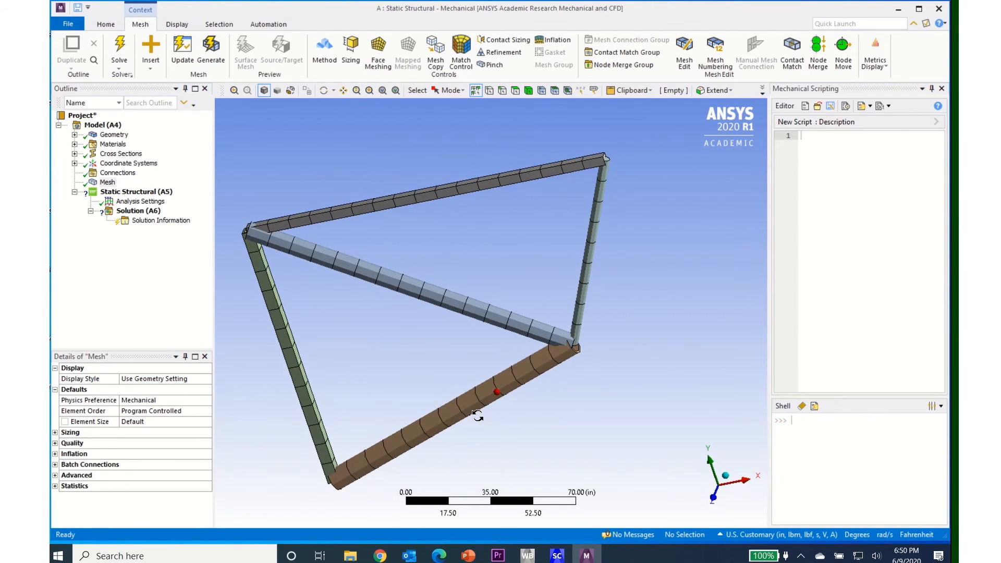
click(712, 497)
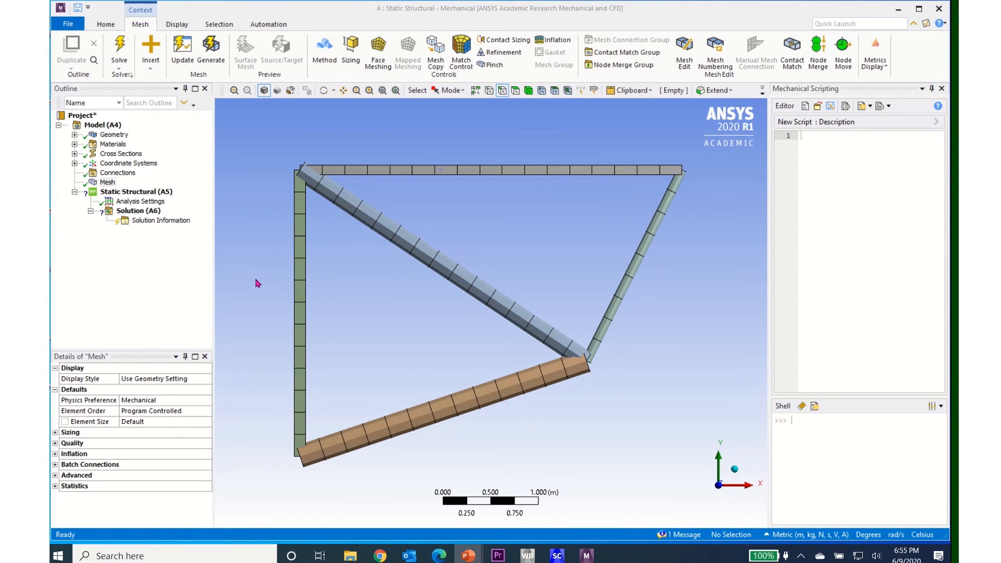
Step: Add a mesh sizing control scoped to the upper horizontal edge of the truss
click(108, 183)
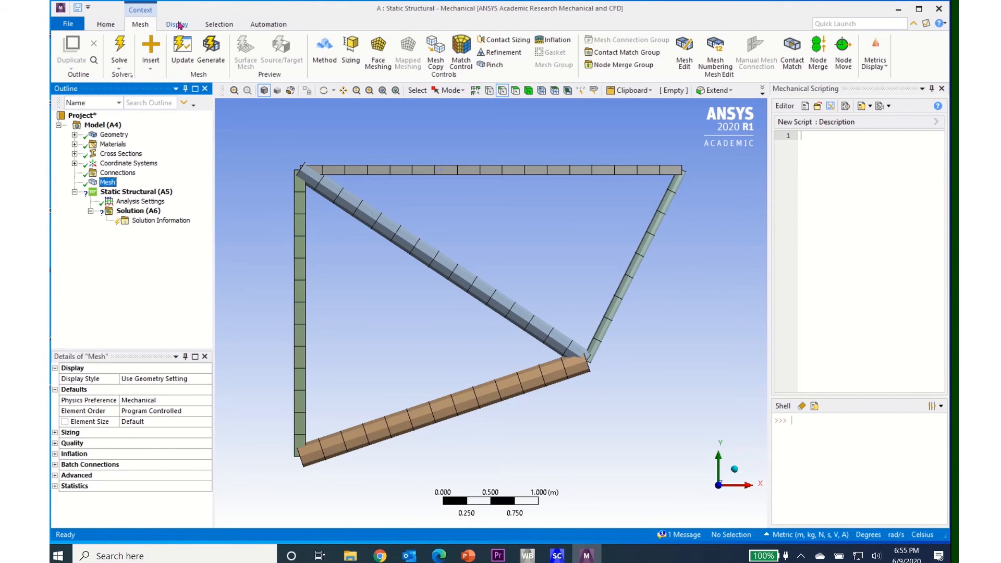
click(351, 48)
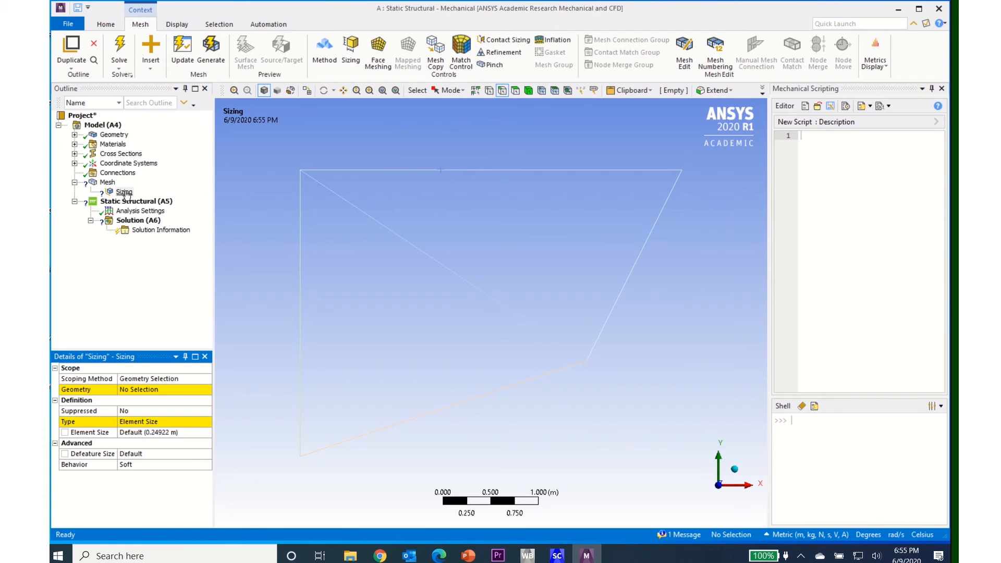
click(124, 192)
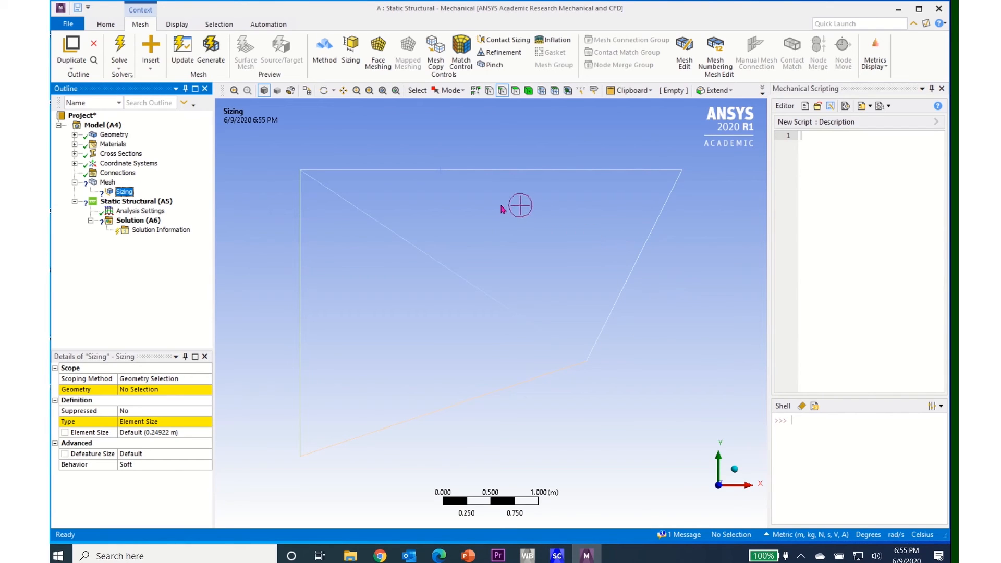
click(498, 171)
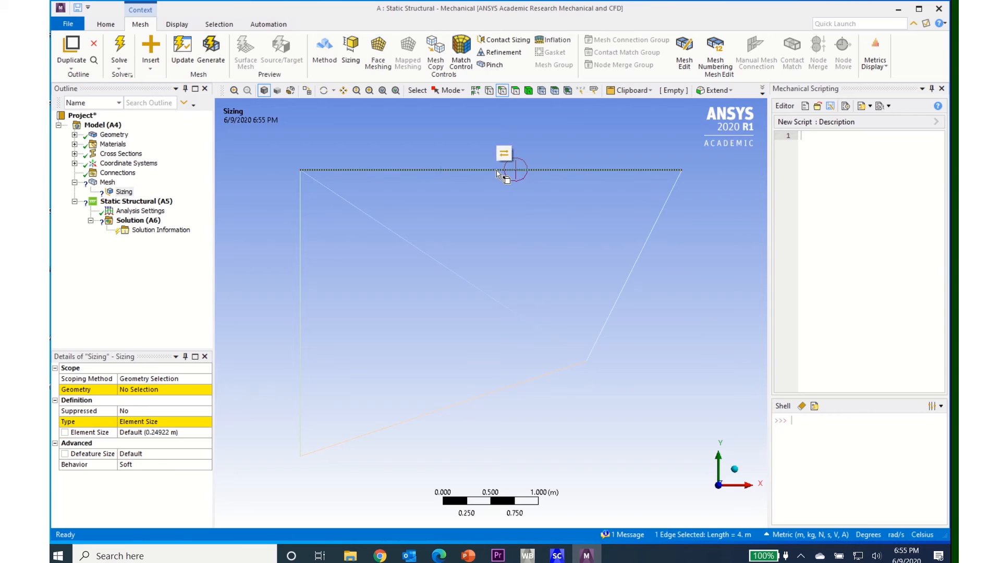
click(136, 391)
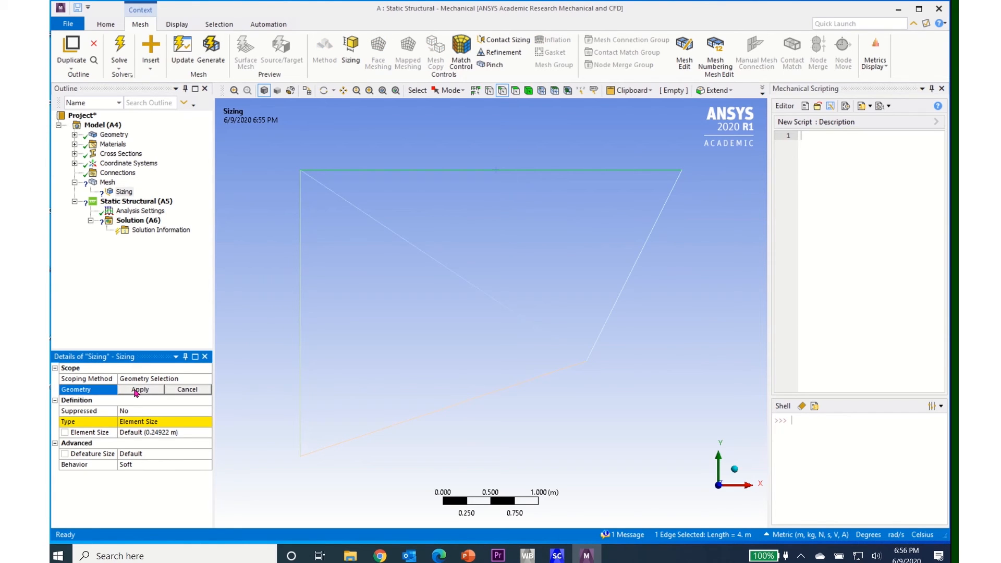
click(137, 390)
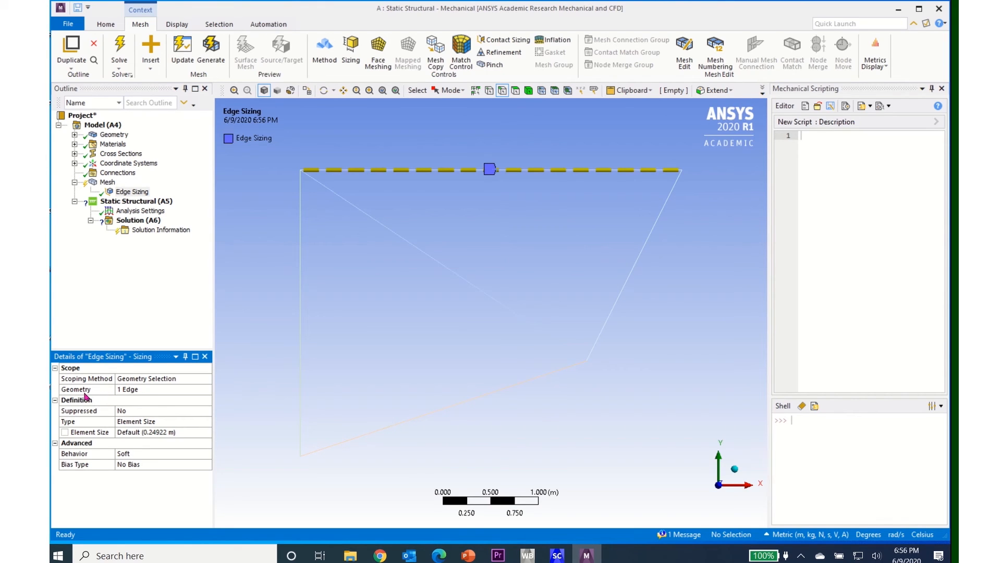
Step: Set the edge sizing's element size to 0.1 m, update the mesh and display the result
click(183, 433)
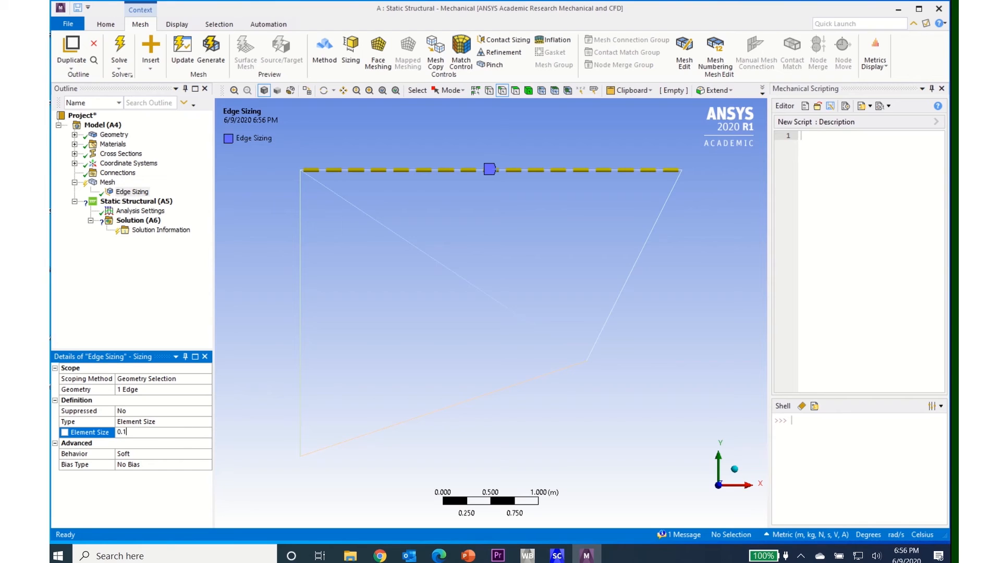
text(0.1)
key(Return)
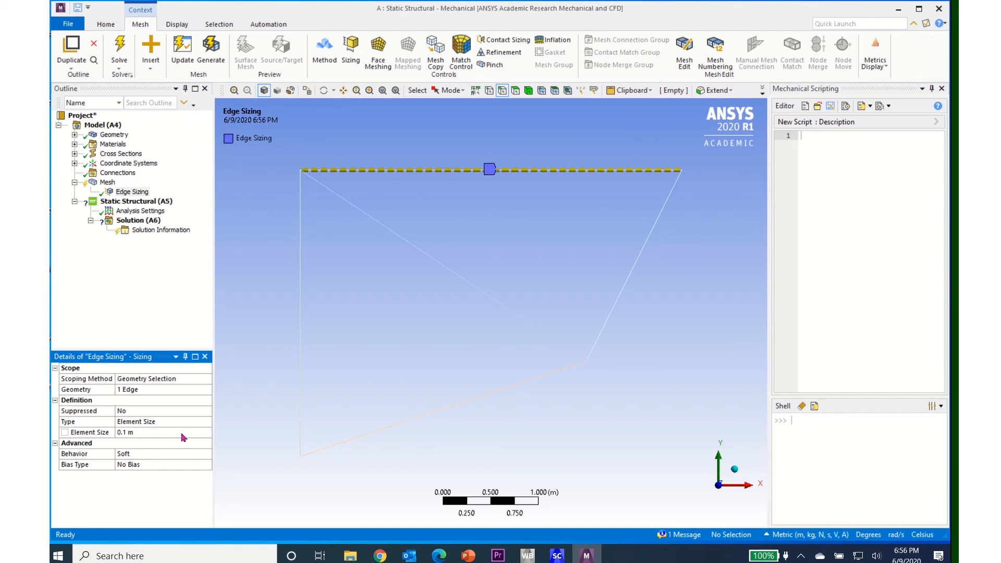
click(182, 49)
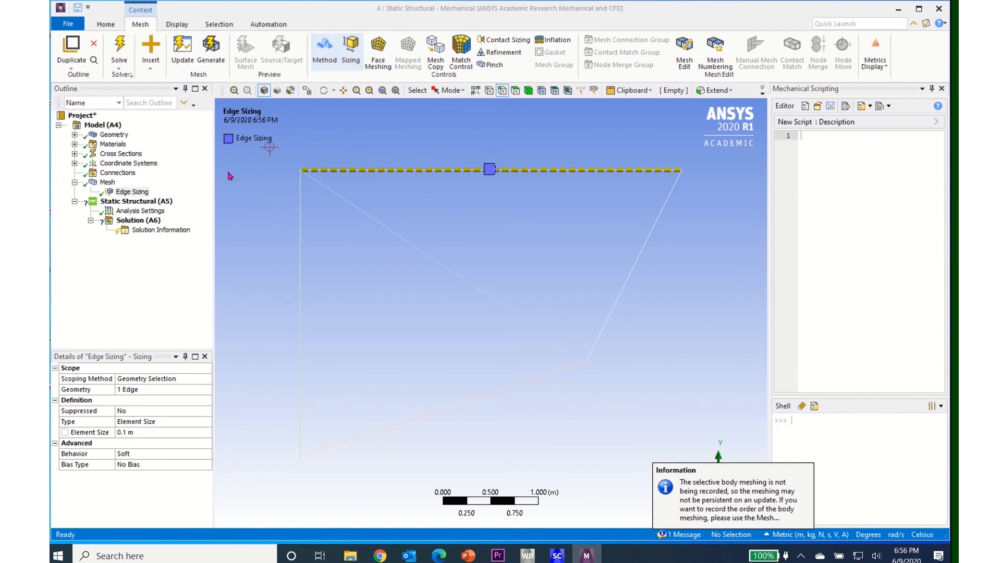
click(107, 182)
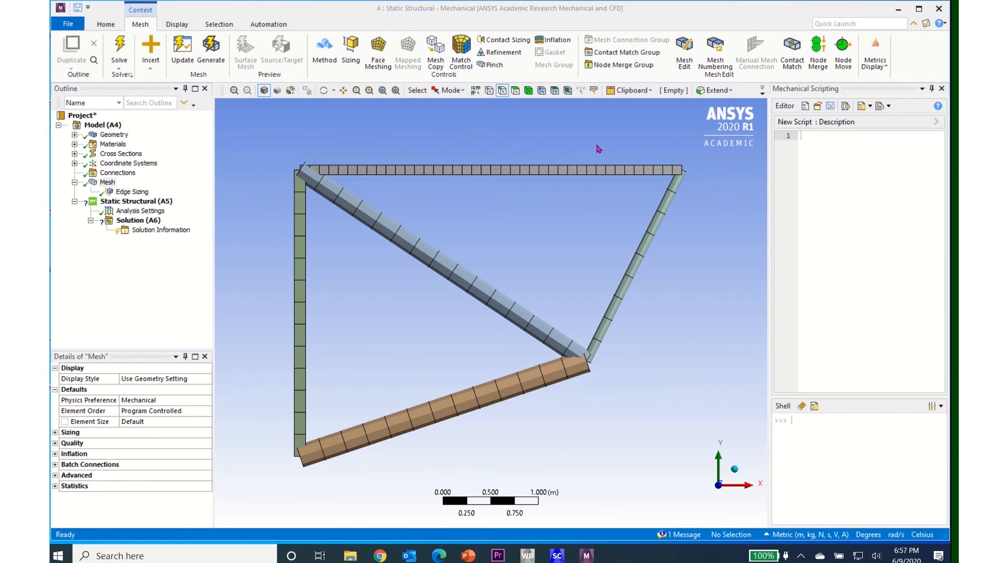
Step: Apply a fixed support to the truss's upper-left vertex in the static structural analysis
click(134, 202)
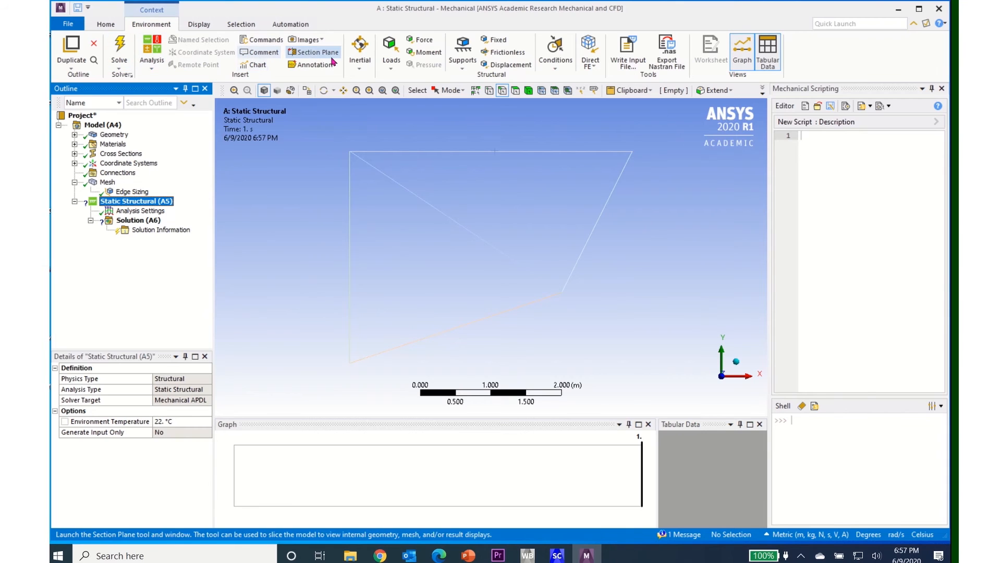
click(498, 40)
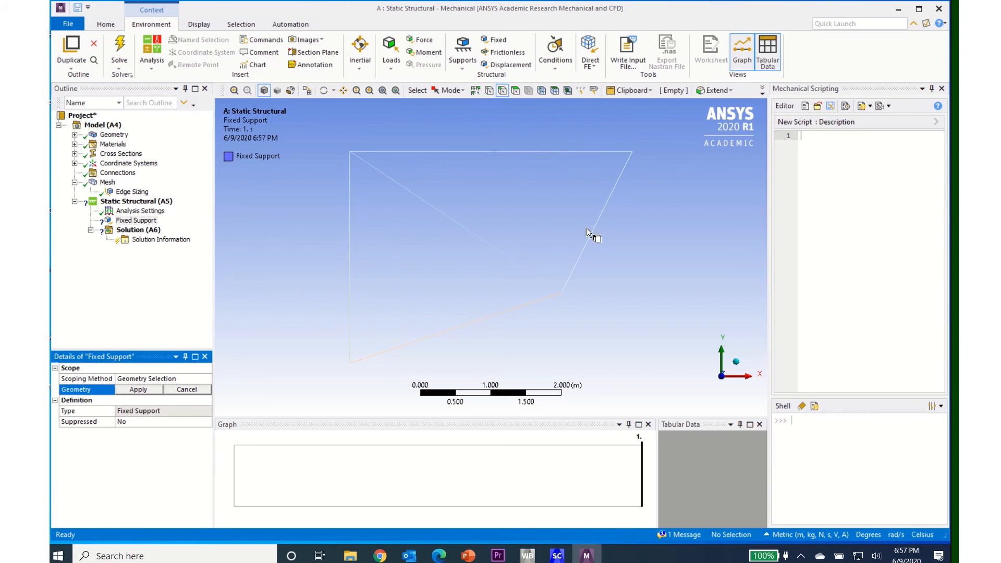
click(489, 91)
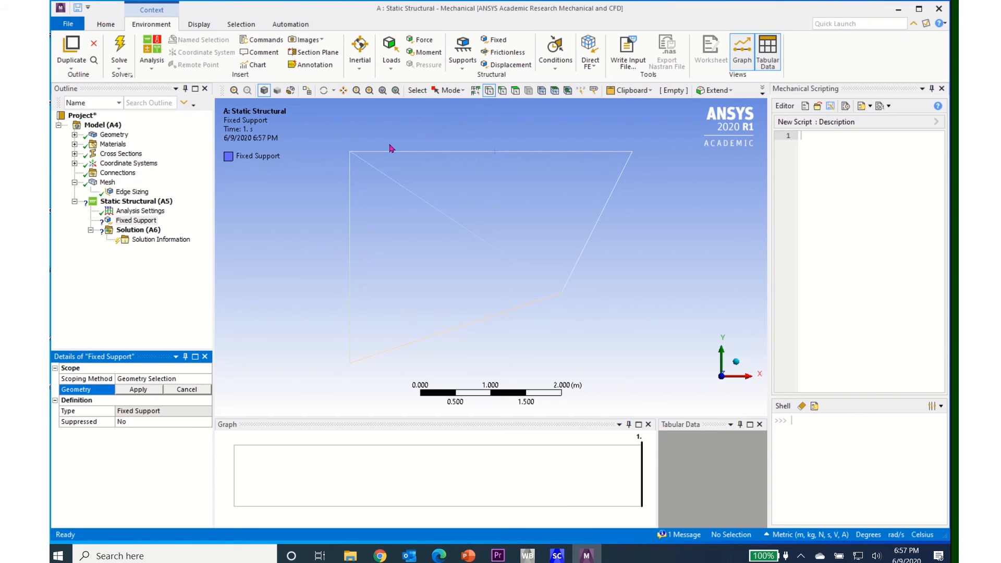
click(350, 153)
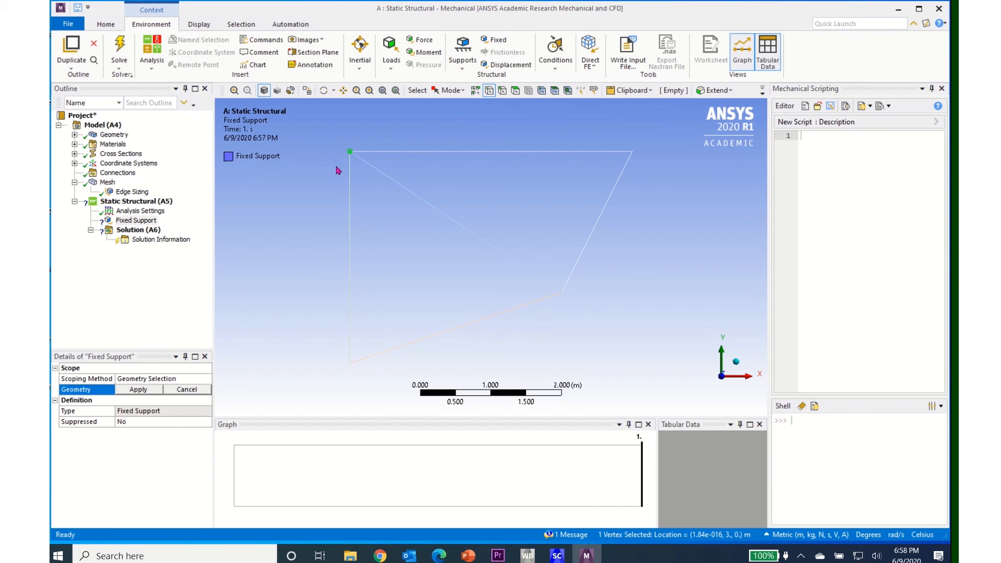
click(138, 390)
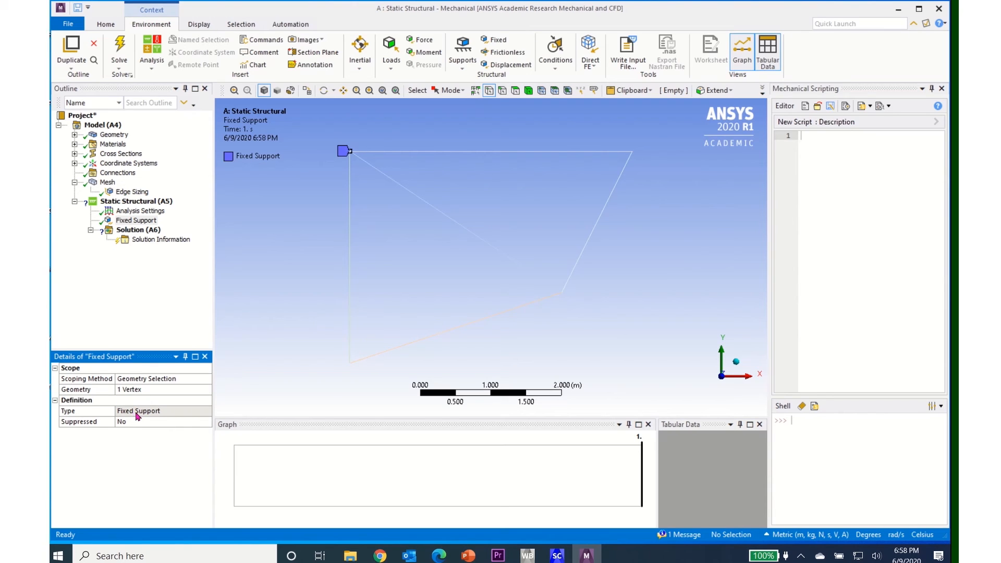
Step: Add a displacement support at the truss's lower-left vertex with an X component of 0 m, and recheck both supports
click(350, 364)
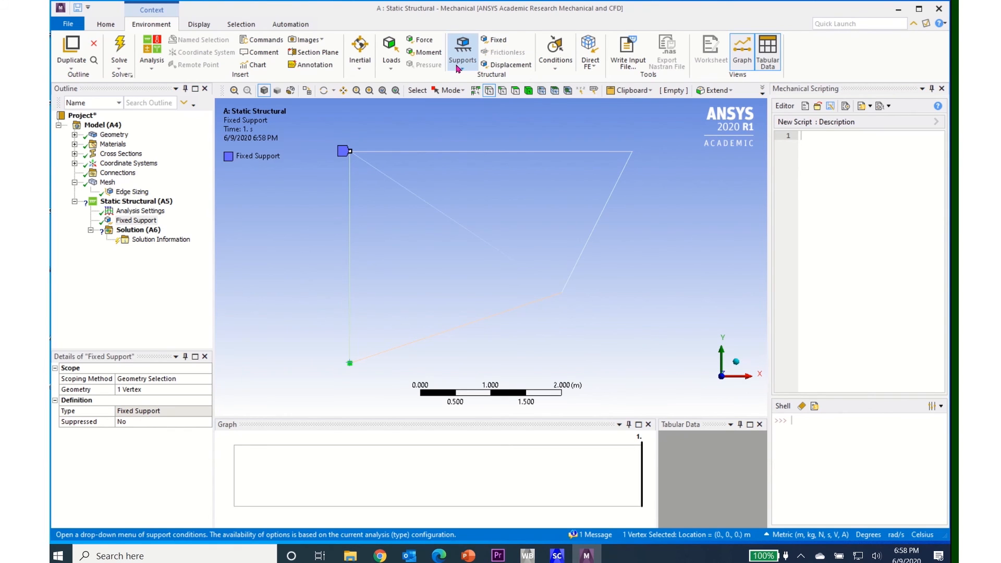
click(502, 66)
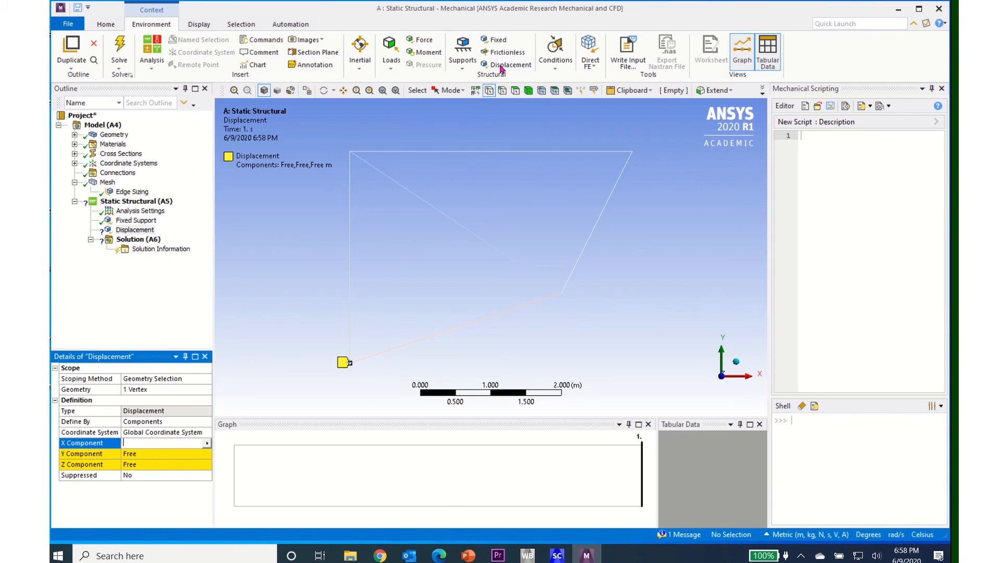
click(127, 392)
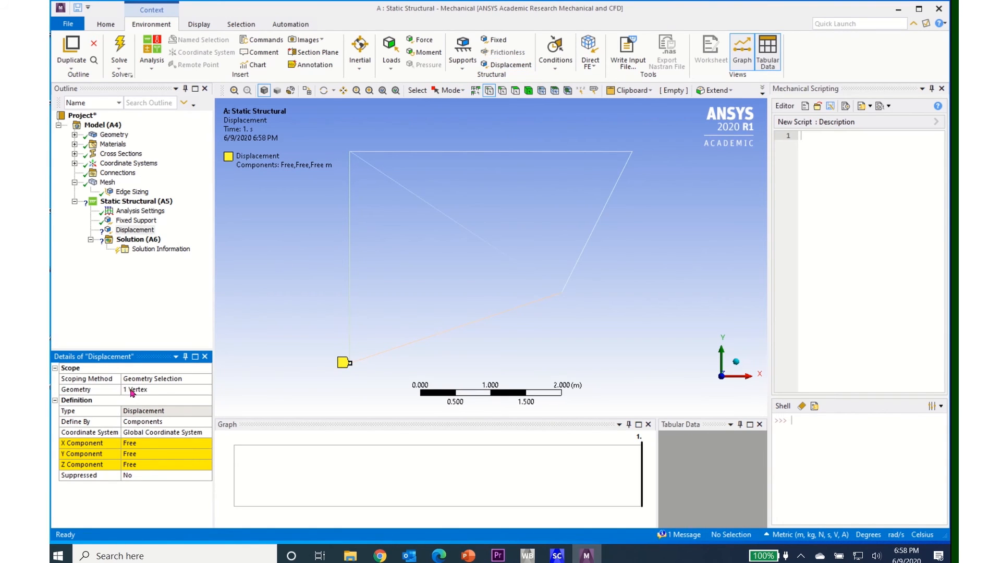
click(130, 444)
text(0)
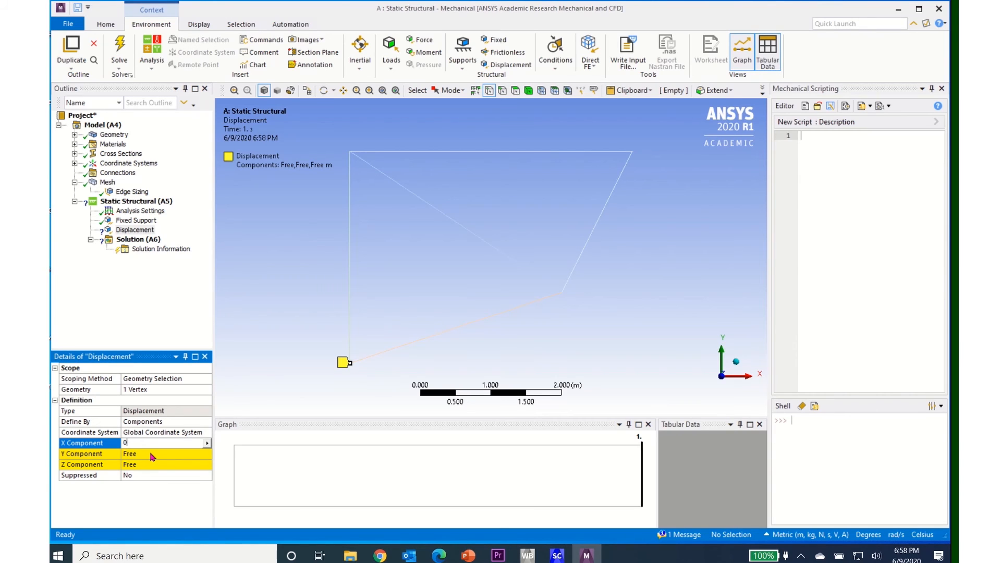
key(Return)
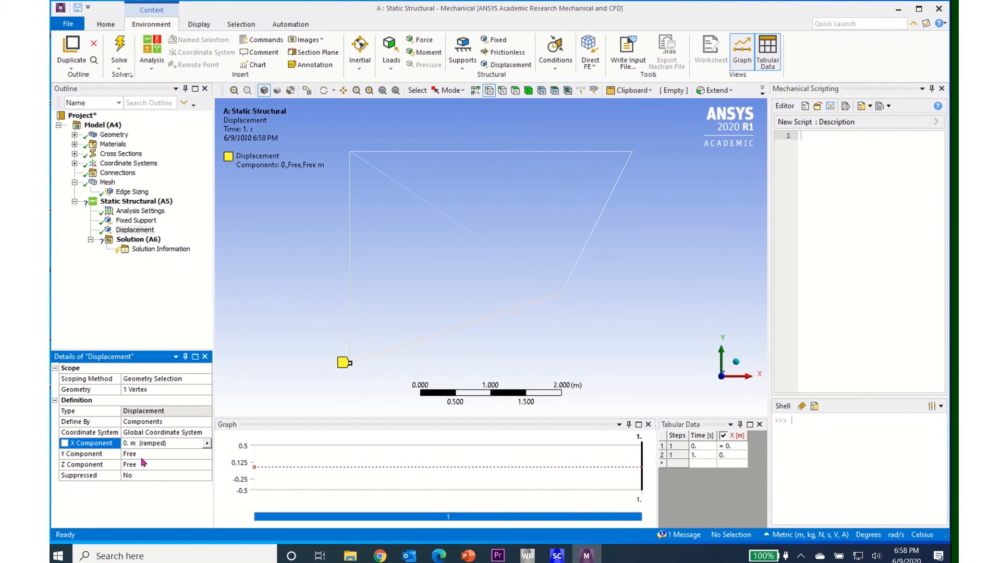
click(126, 221)
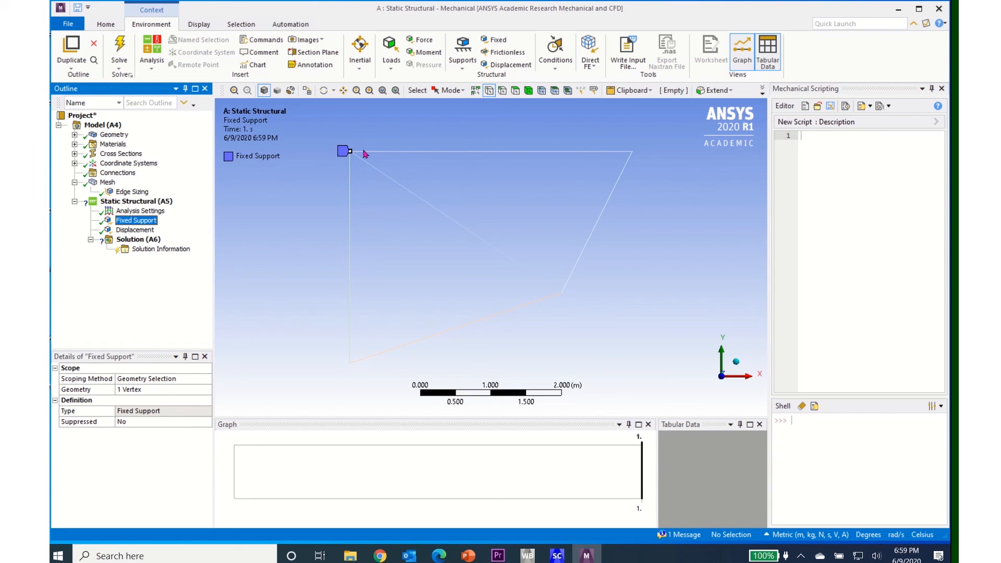
click(128, 231)
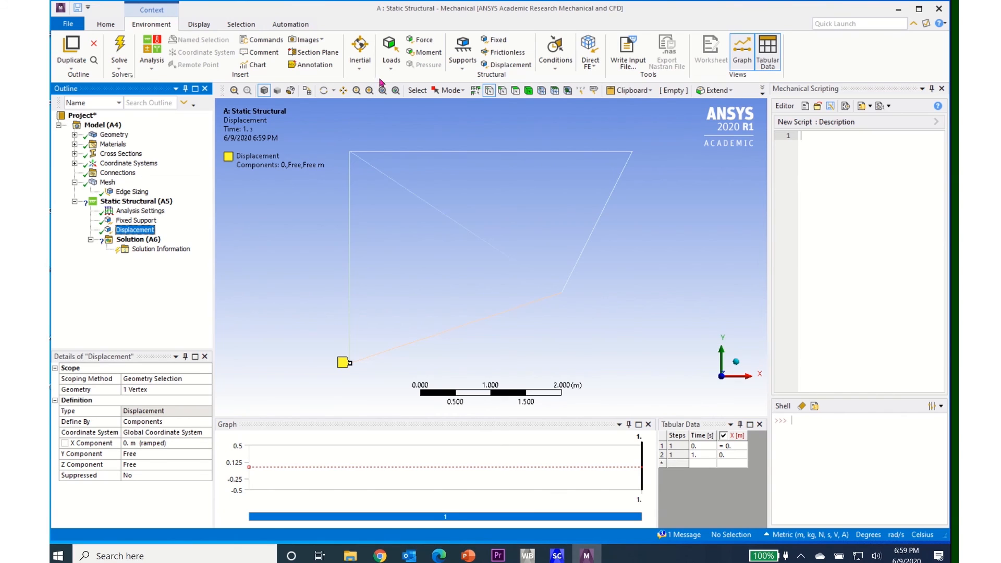
Step: Add a force at the truss's upper-right vertex and define it by components
click(425, 40)
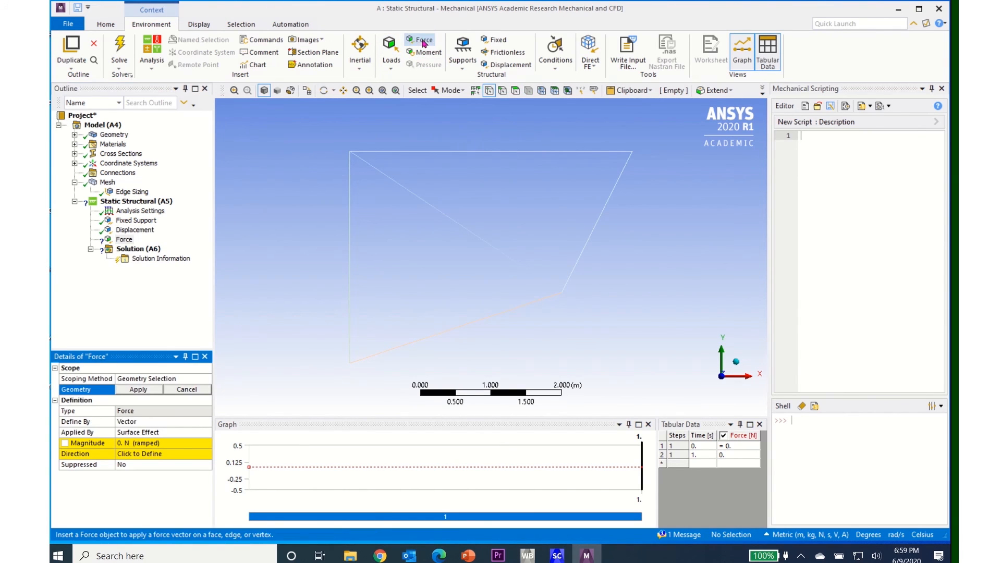
click(632, 152)
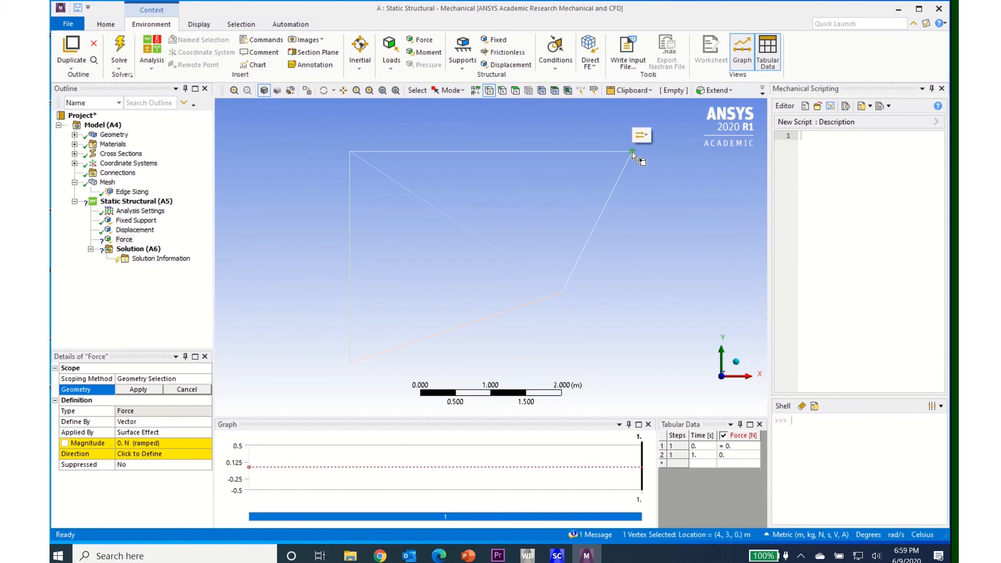
click(138, 390)
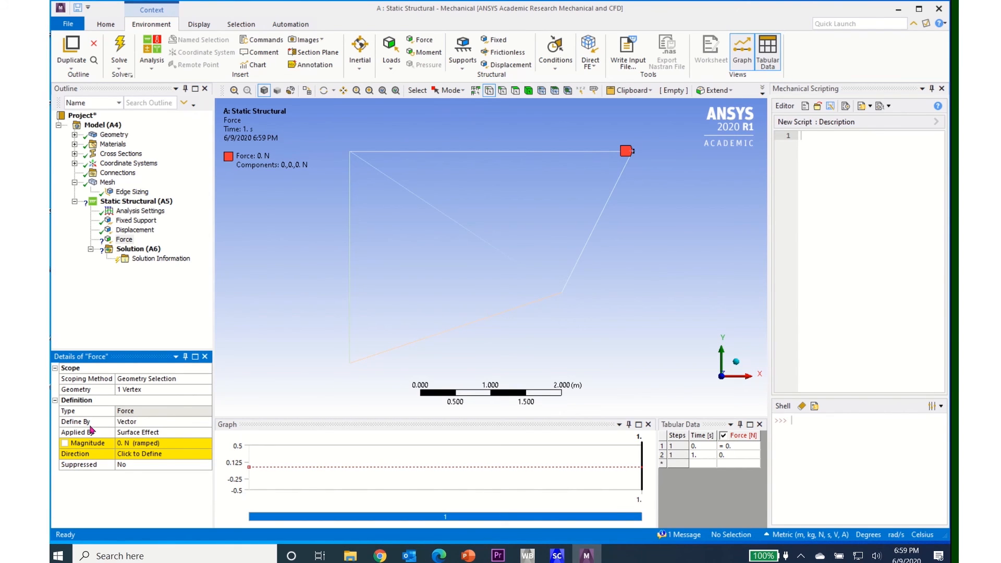
click(206, 424)
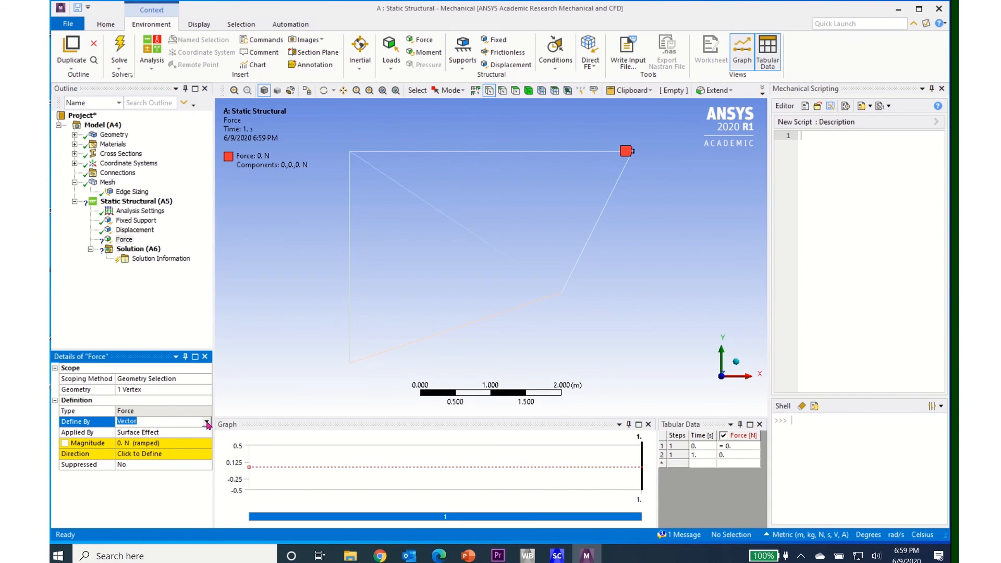
click(207, 423)
click(201, 431)
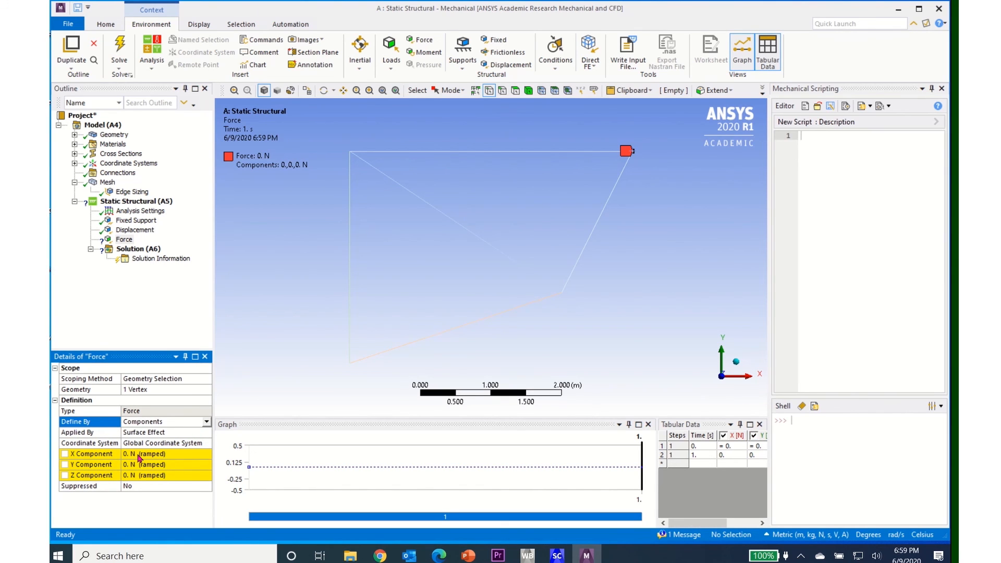
Step: Set the force's X component to 200 N and its Y component to -1000 N
click(139, 455)
text(2)
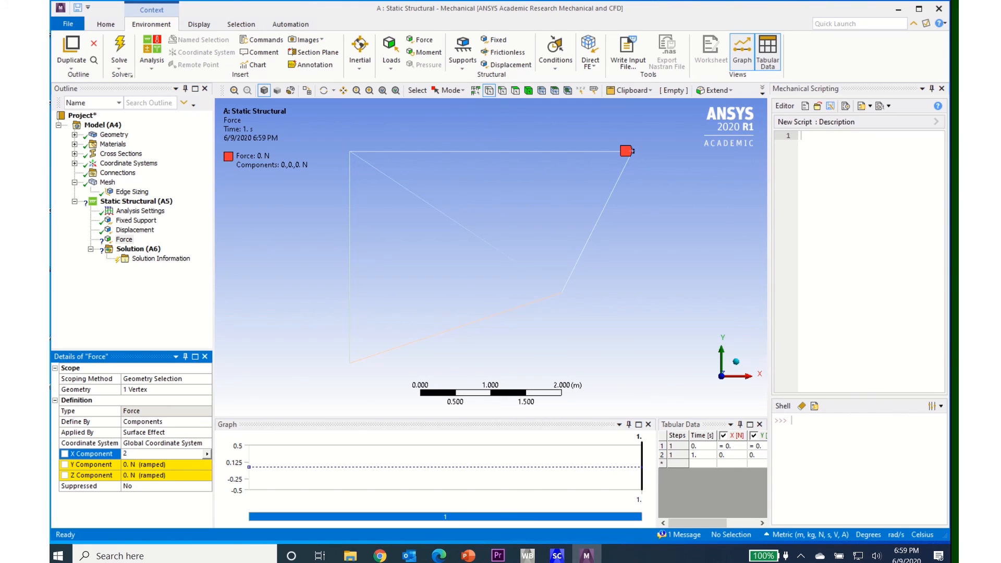
text(00)
click(133, 465)
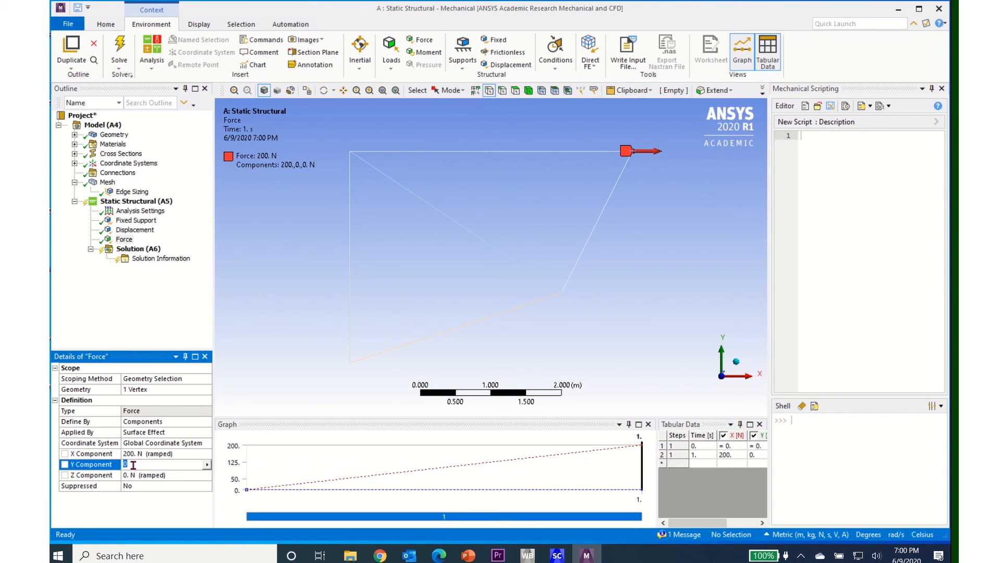
text(-1000)
key(Return)
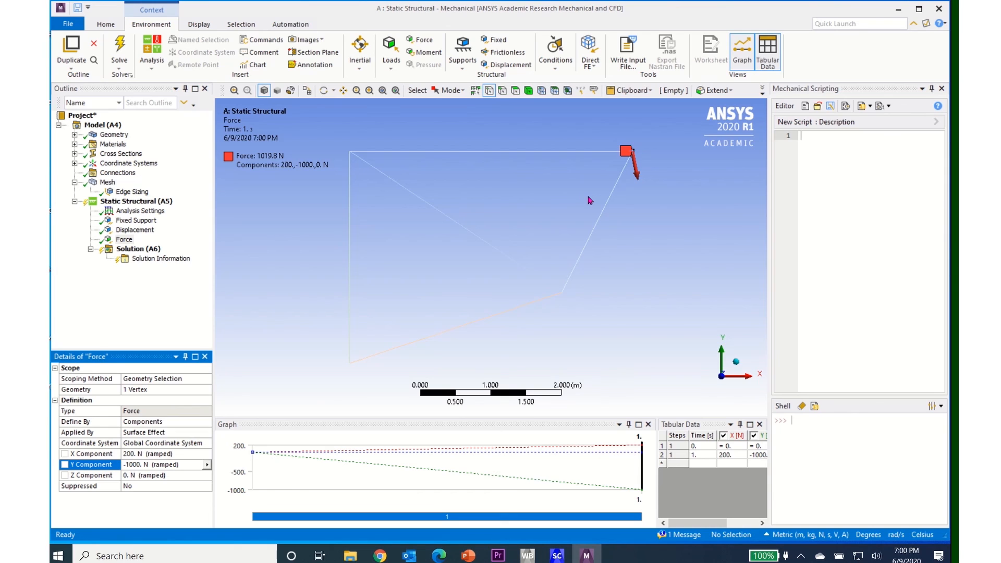
Step: Add a Total Deformation result and a Beam Tool to the solution
click(127, 250)
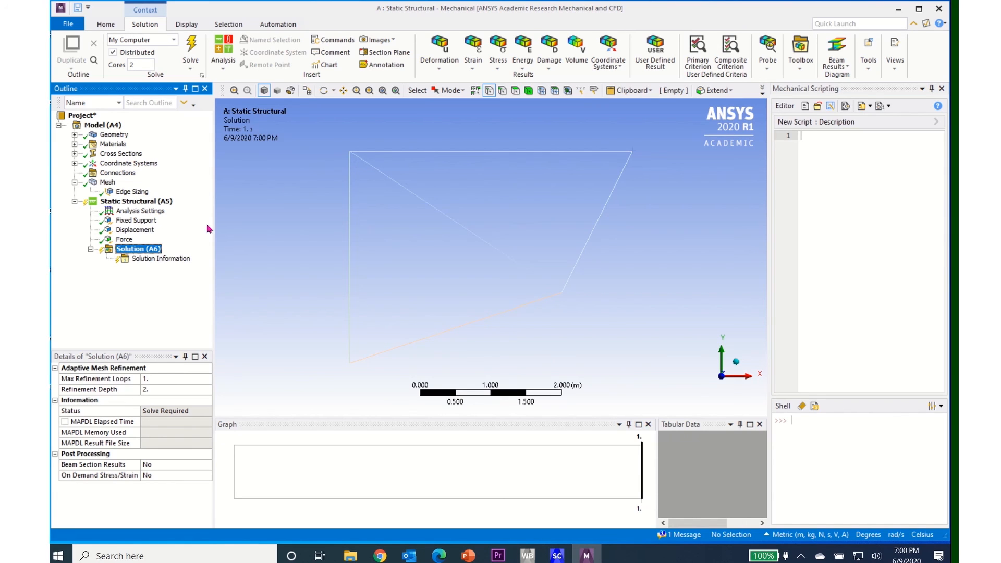
click(437, 72)
click(446, 78)
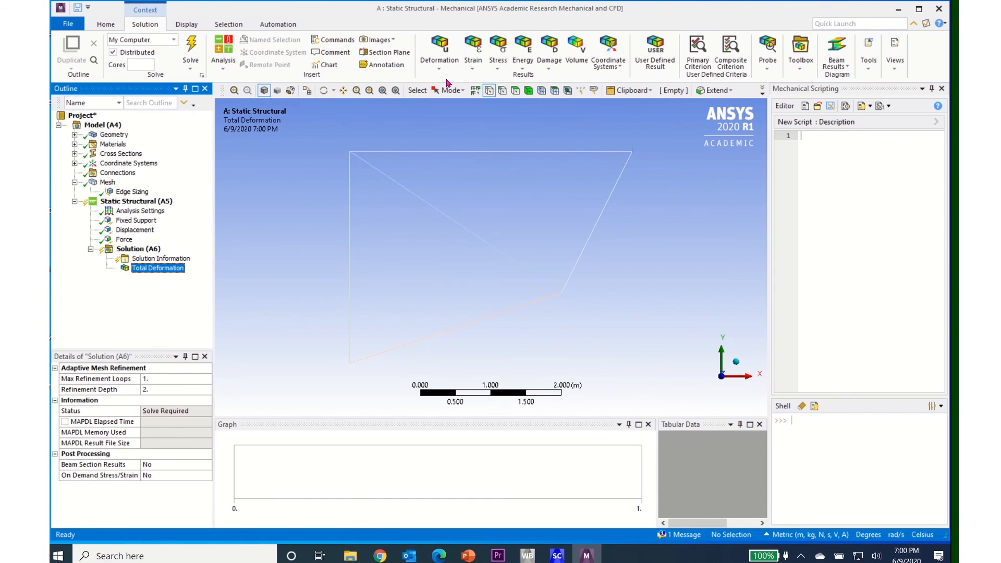
click(498, 69)
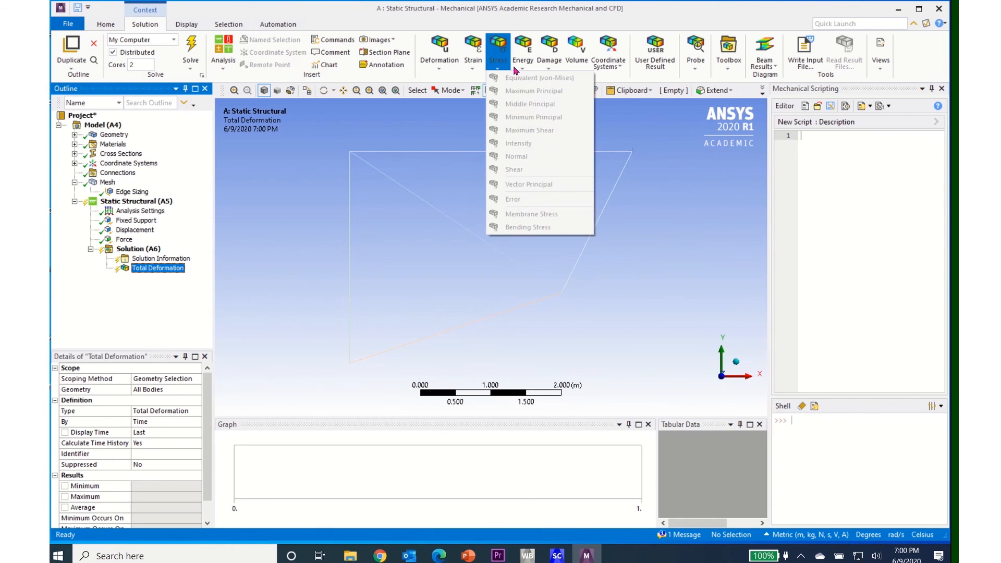
click(727, 71)
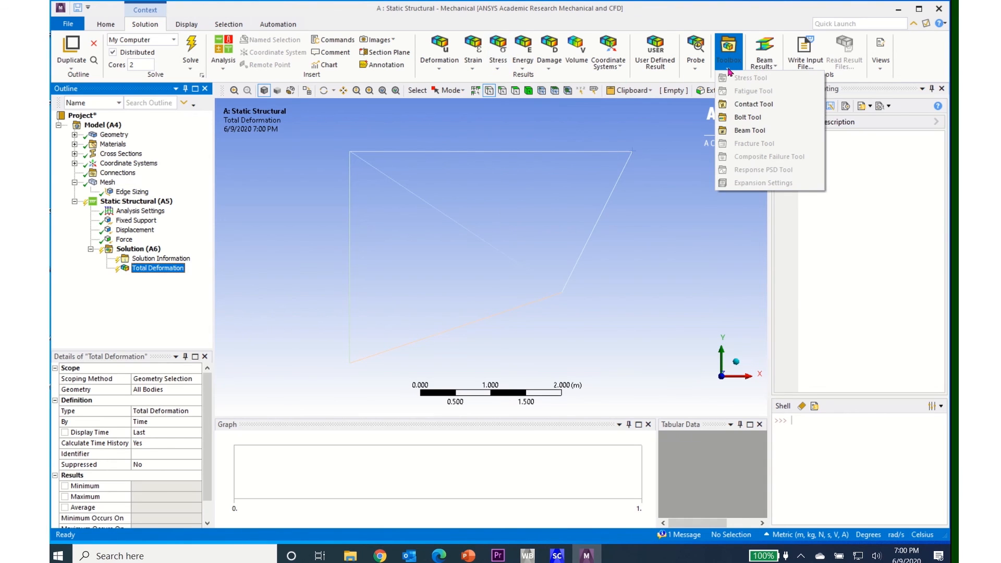
click(749, 130)
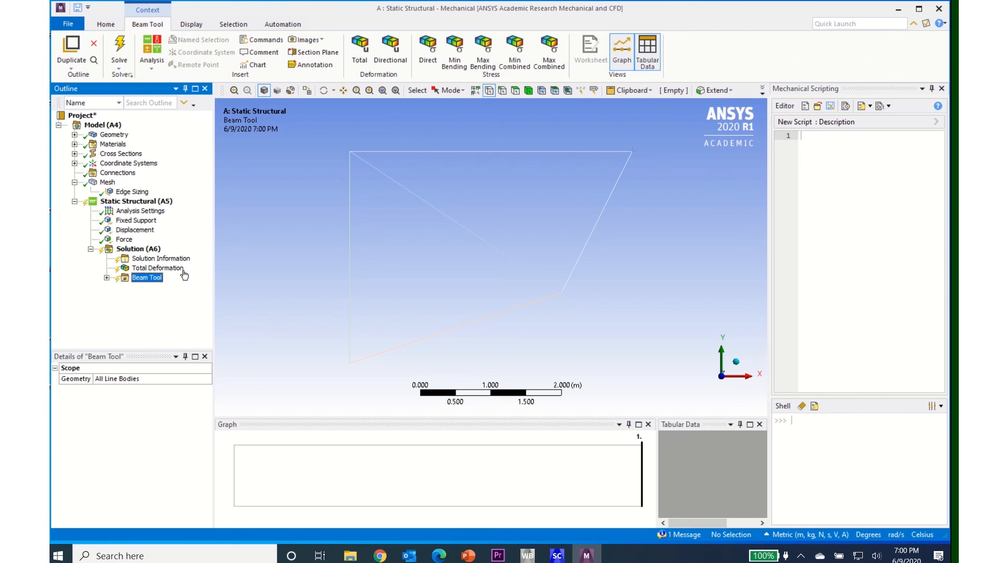
Step: Add maximum and minimum bending stress results to the Beam Tool
click(107, 278)
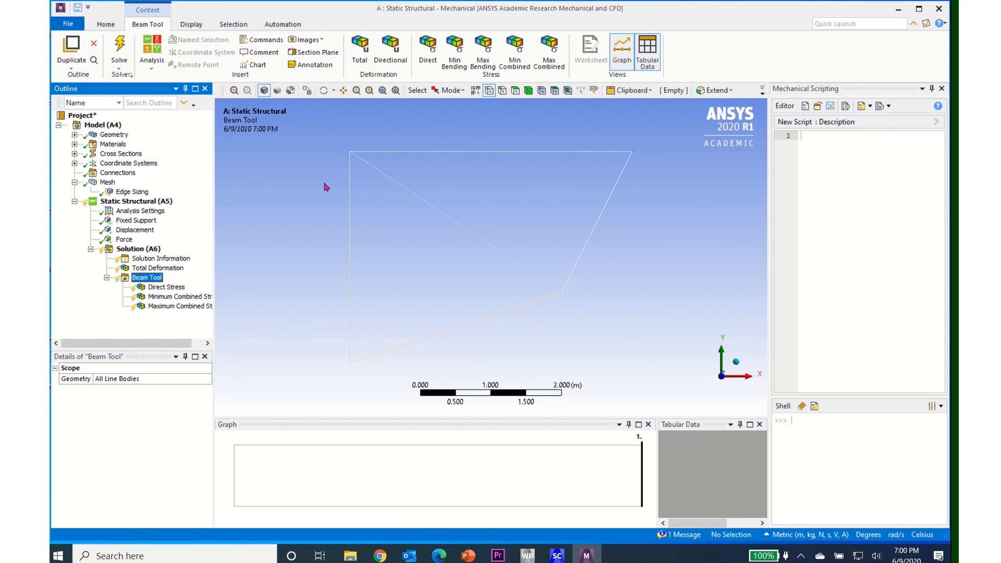
click(485, 56)
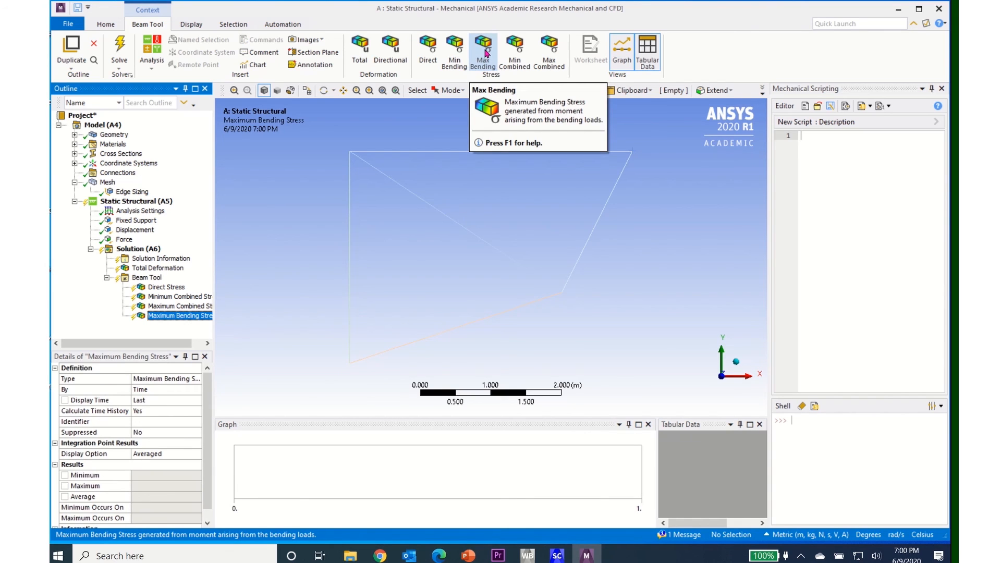
click(455, 62)
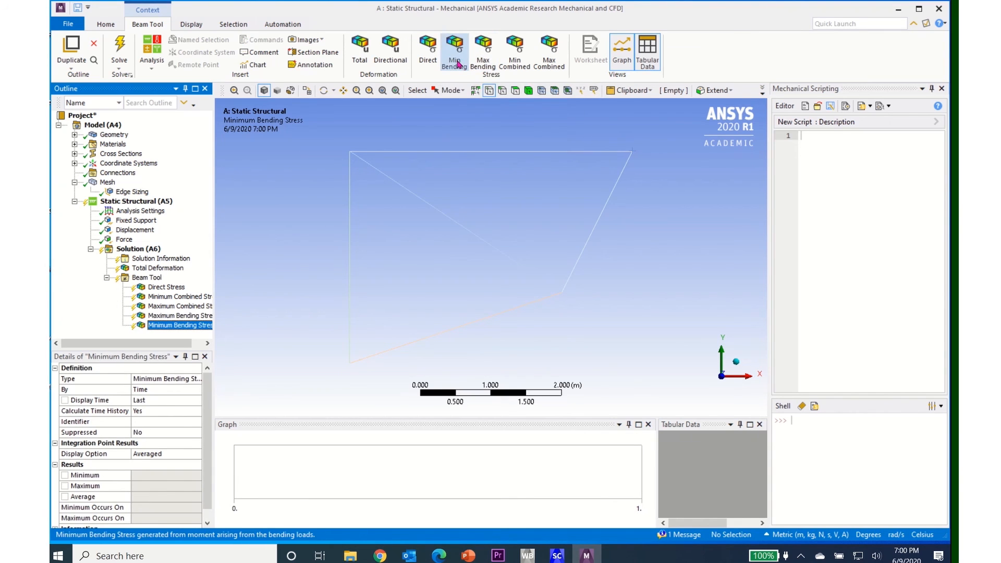
click(427, 58)
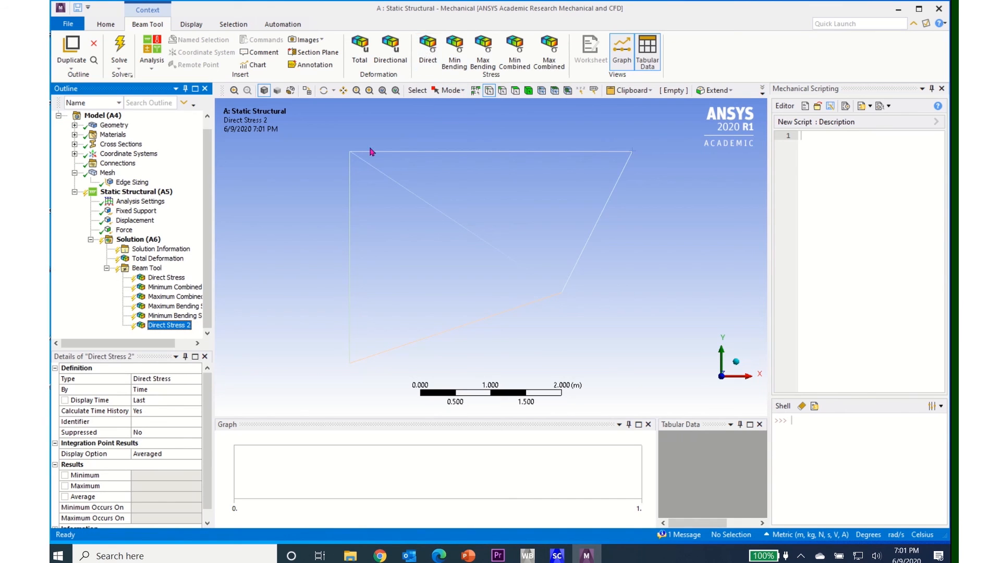
right_click(164, 325)
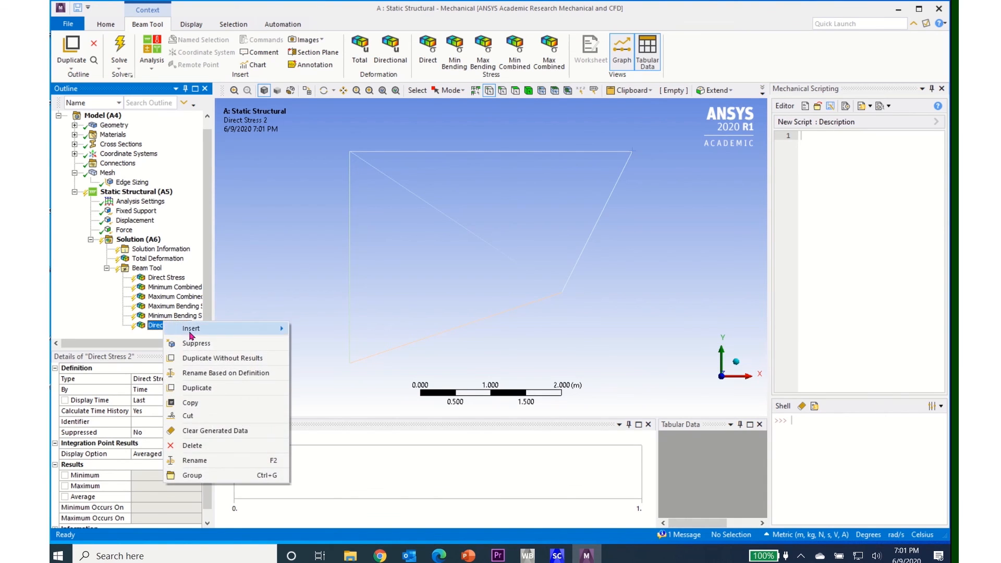
click(196, 447)
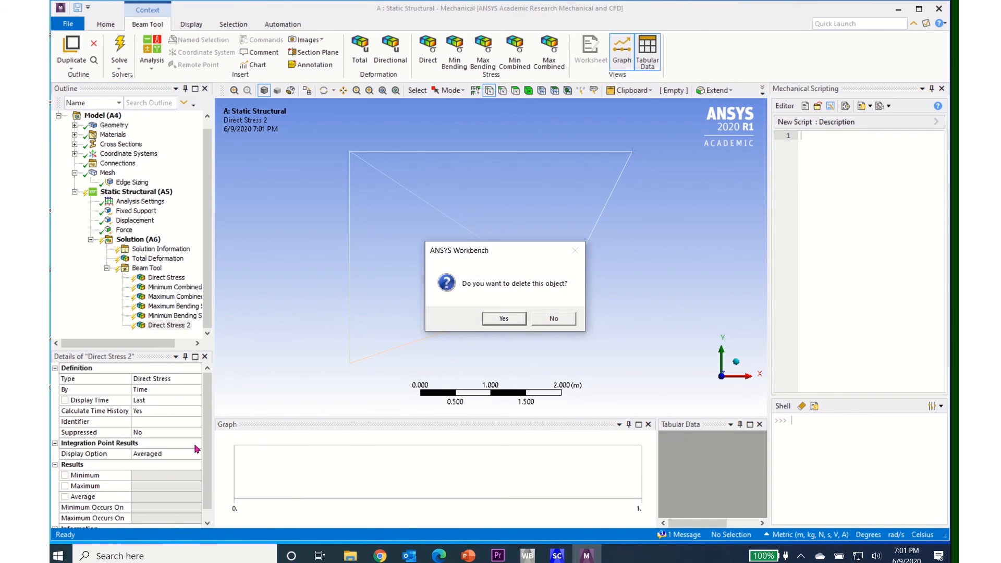
click(504, 320)
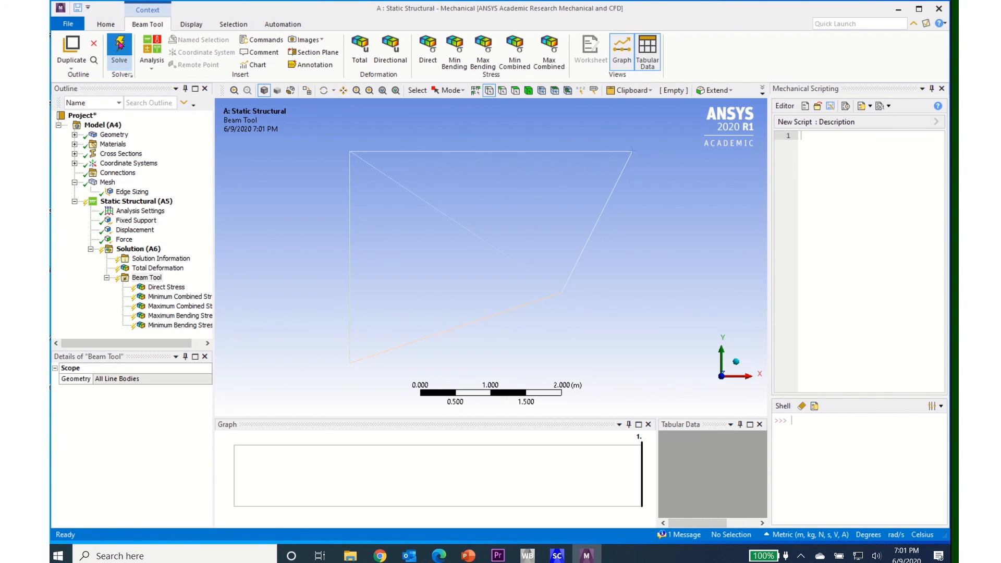
Step: Solve the analysis and display the direct stress, minimum and maximum combined stress, and total deformation results
click(119, 44)
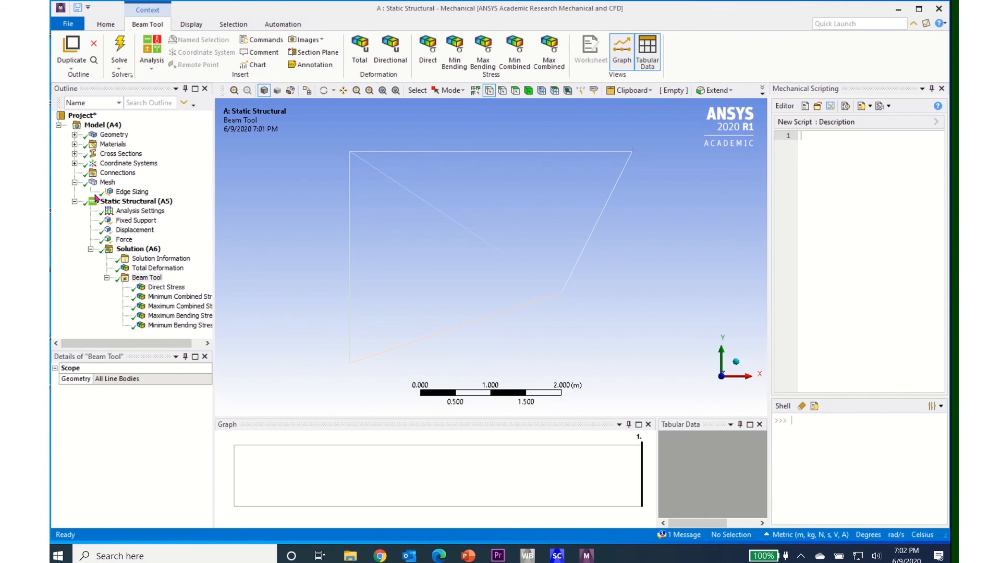
click(162, 288)
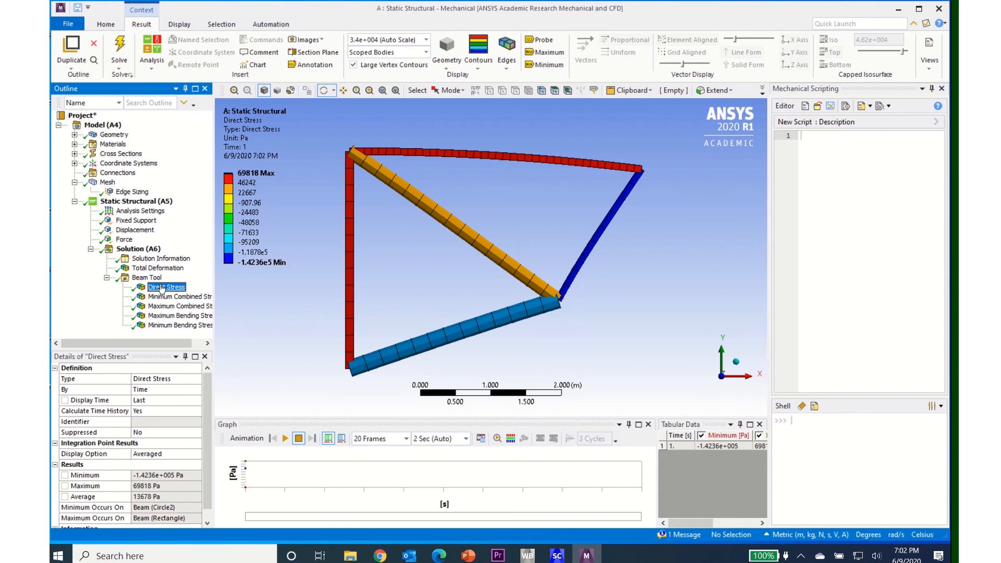
click(162, 297)
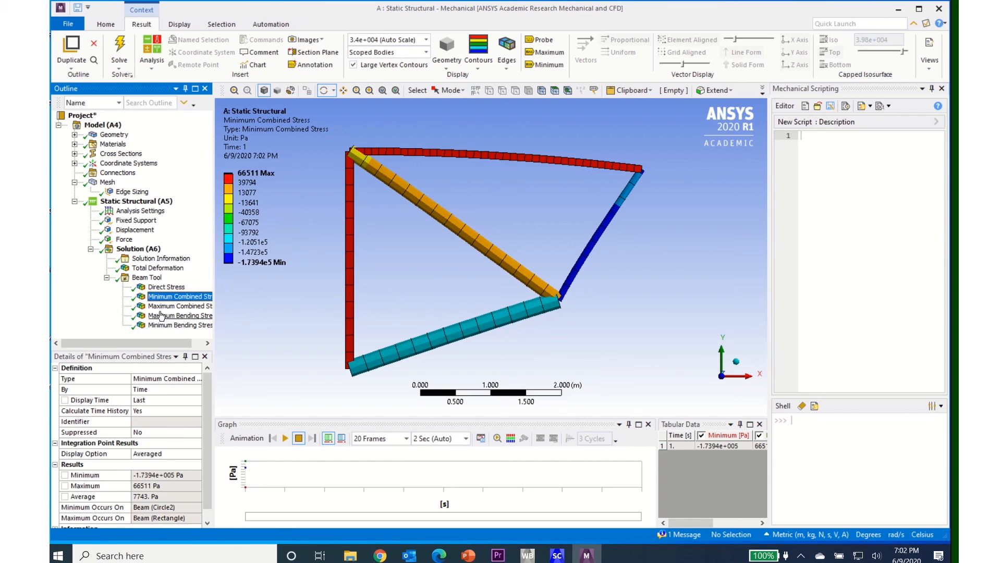
click(164, 307)
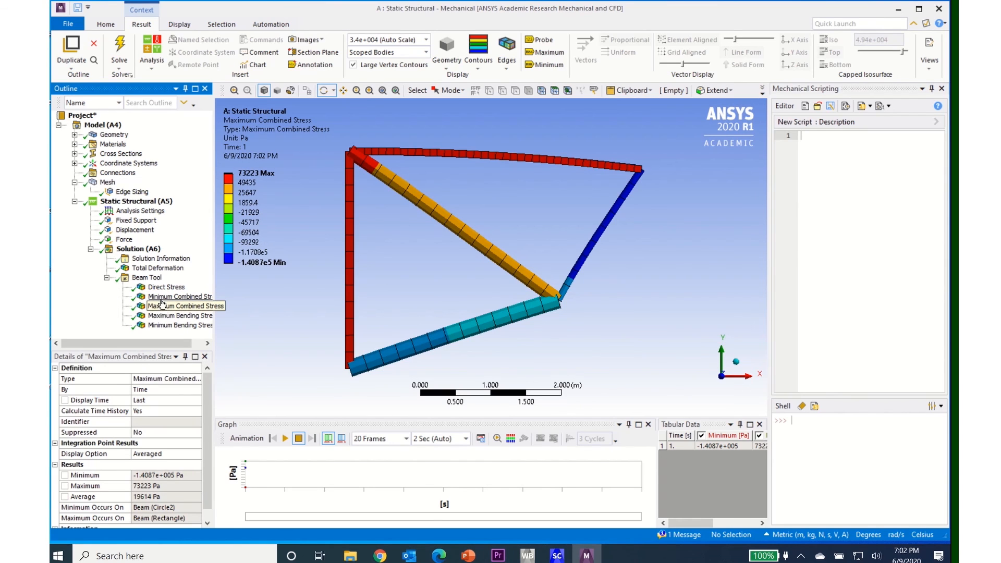
click(143, 269)
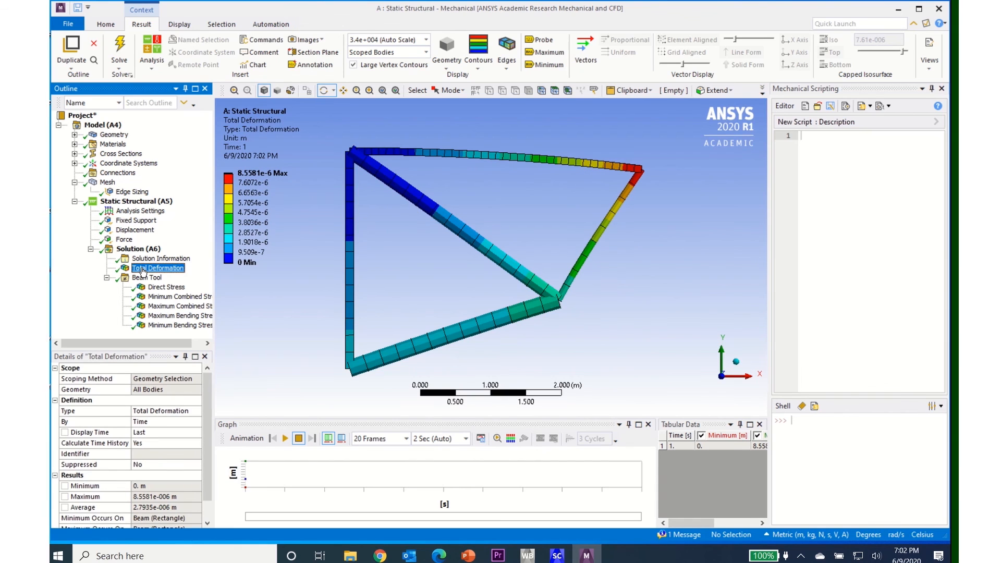